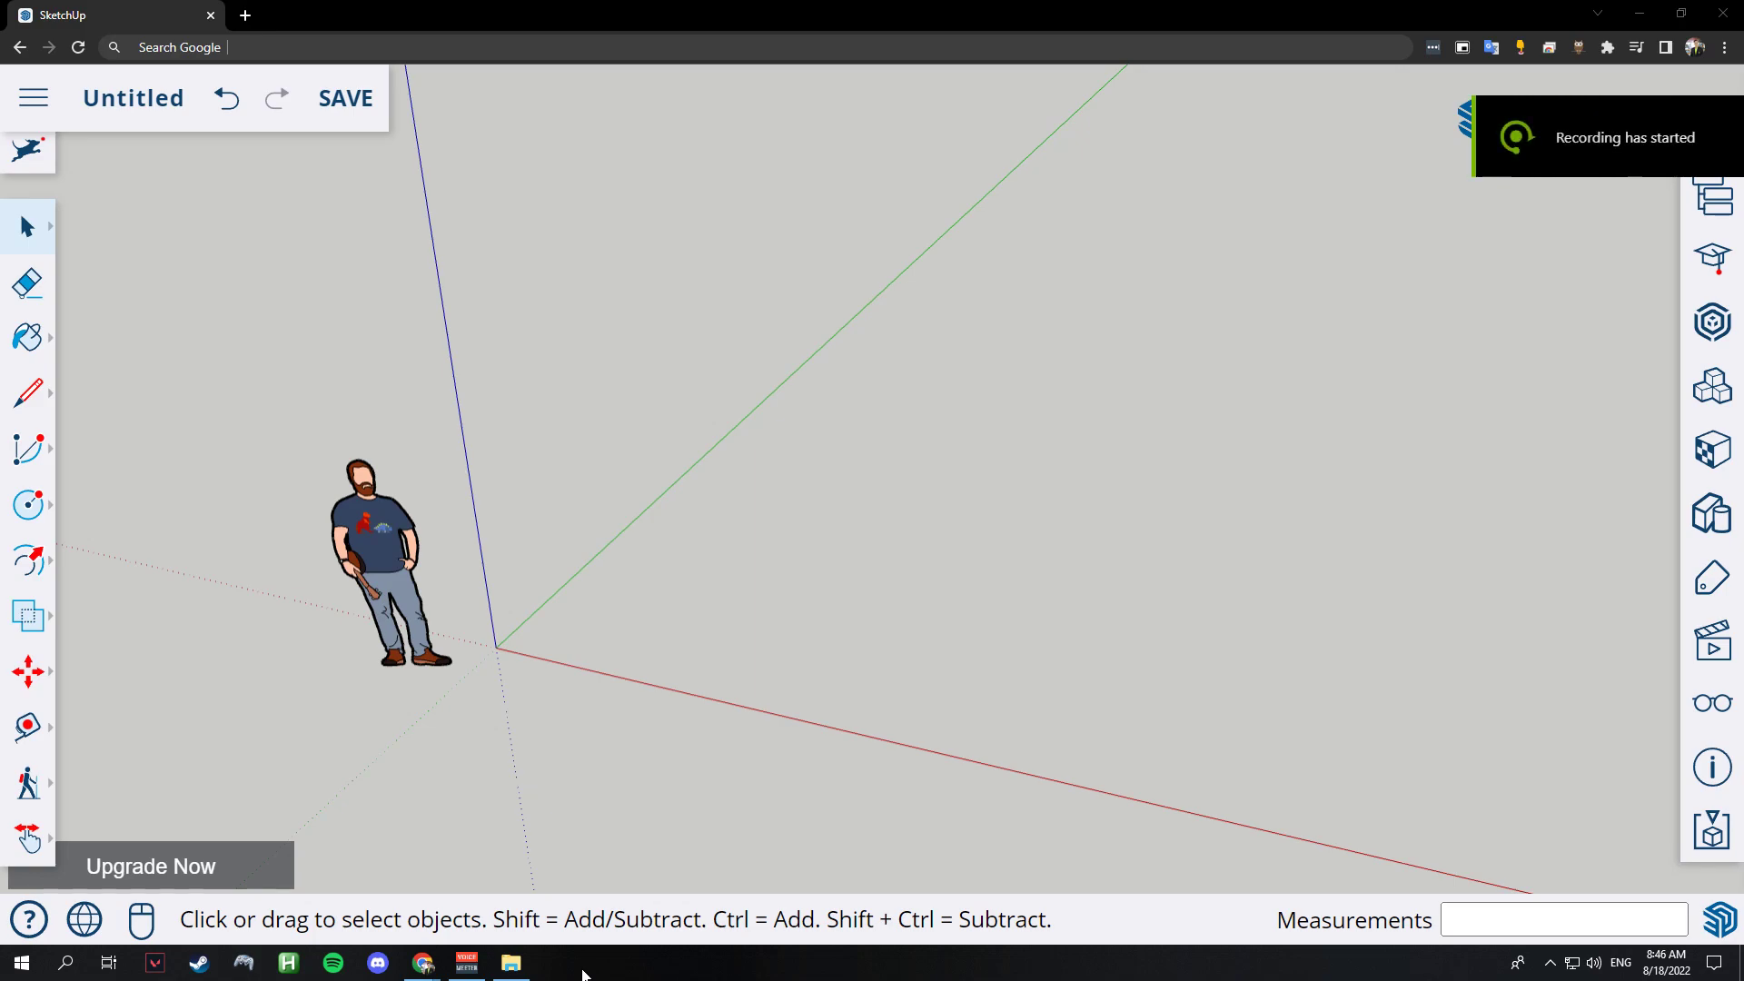
Draw a ground circle with a 173.1 cm radius.
{"action": "left_click", "coordinate": [28, 509]}
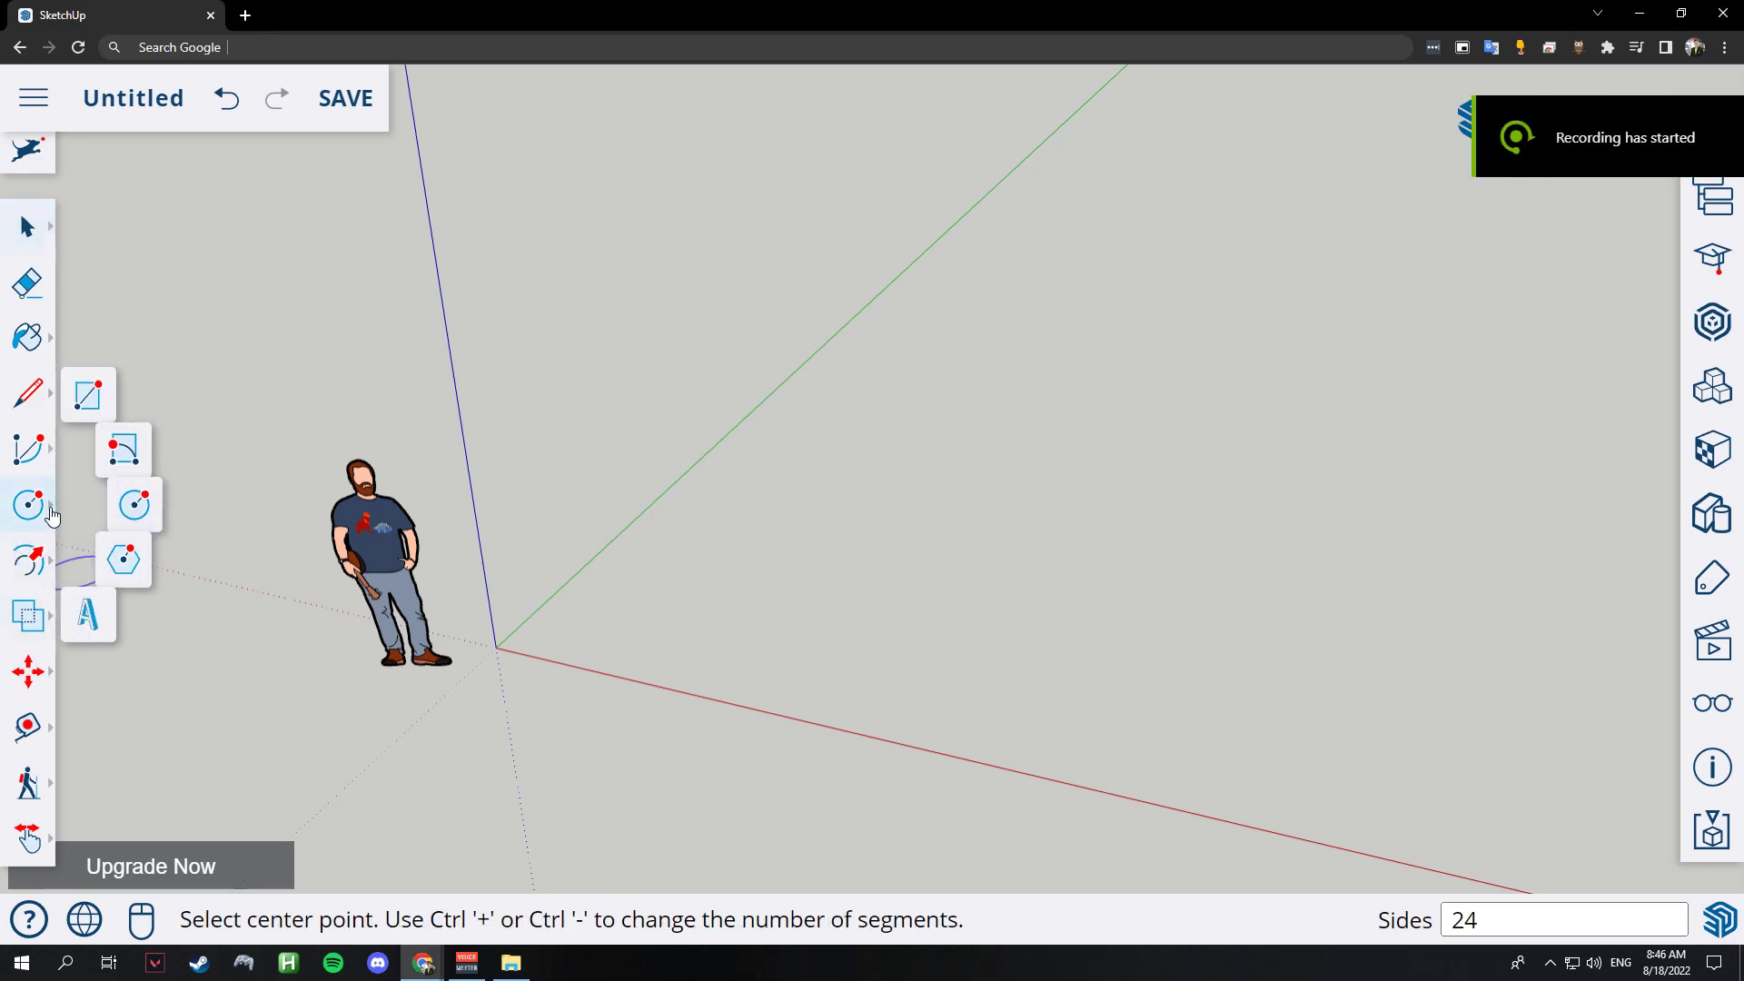
{"action": "left_click", "coordinate": [797, 554]}
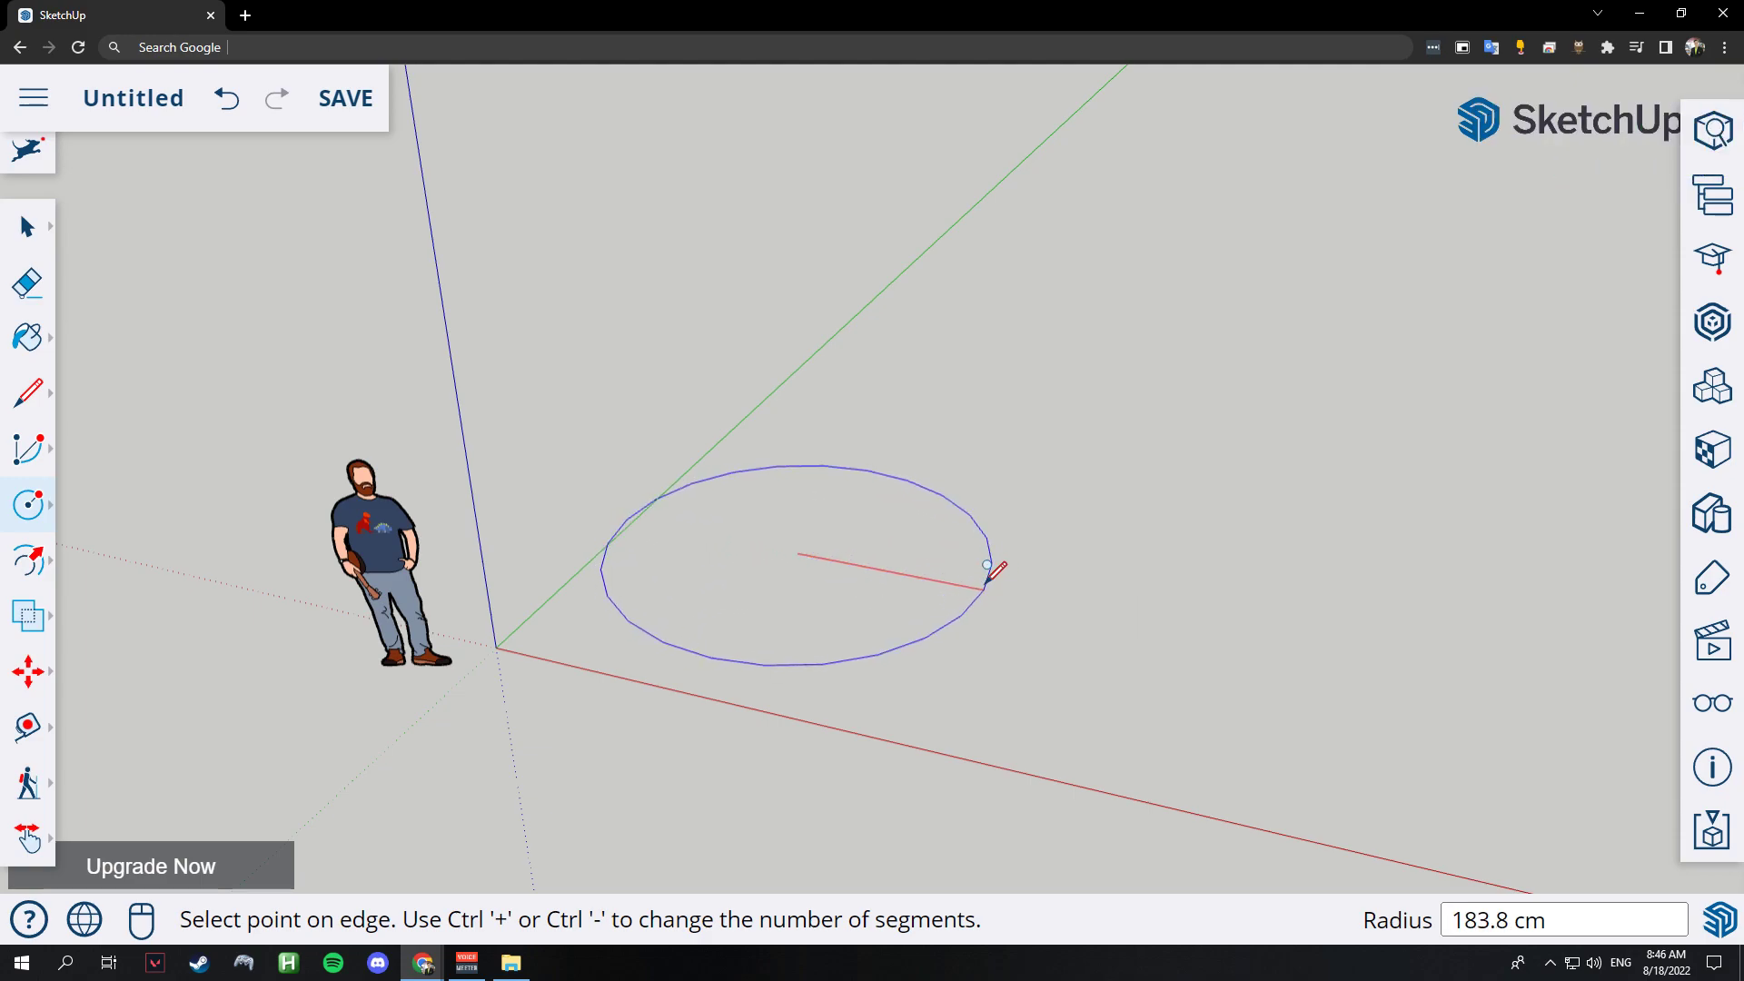
{"action": "left_click", "coordinate": [979, 587]}
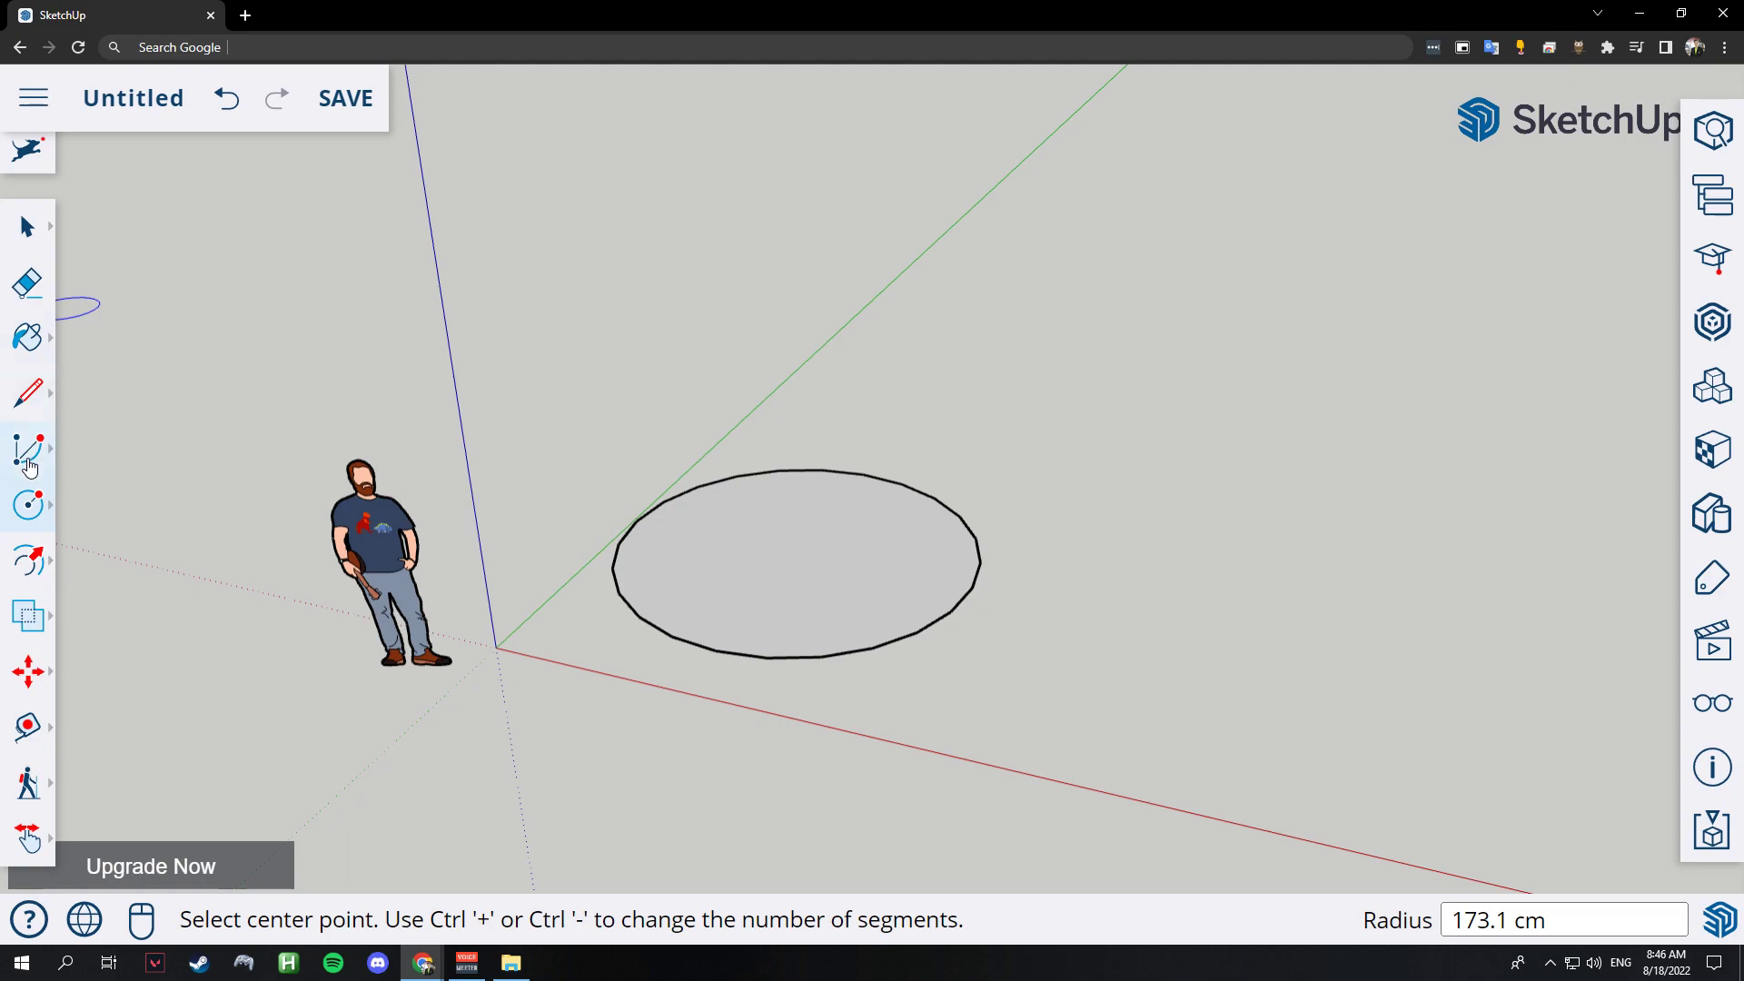
Draw a tall vertical rectangle, about 173.1 by 406.1 cm, from the circle's centre to its rim.
{"action": "left_click", "coordinate": [30, 510]}
{"action": "left_click", "coordinate": [109, 363]}
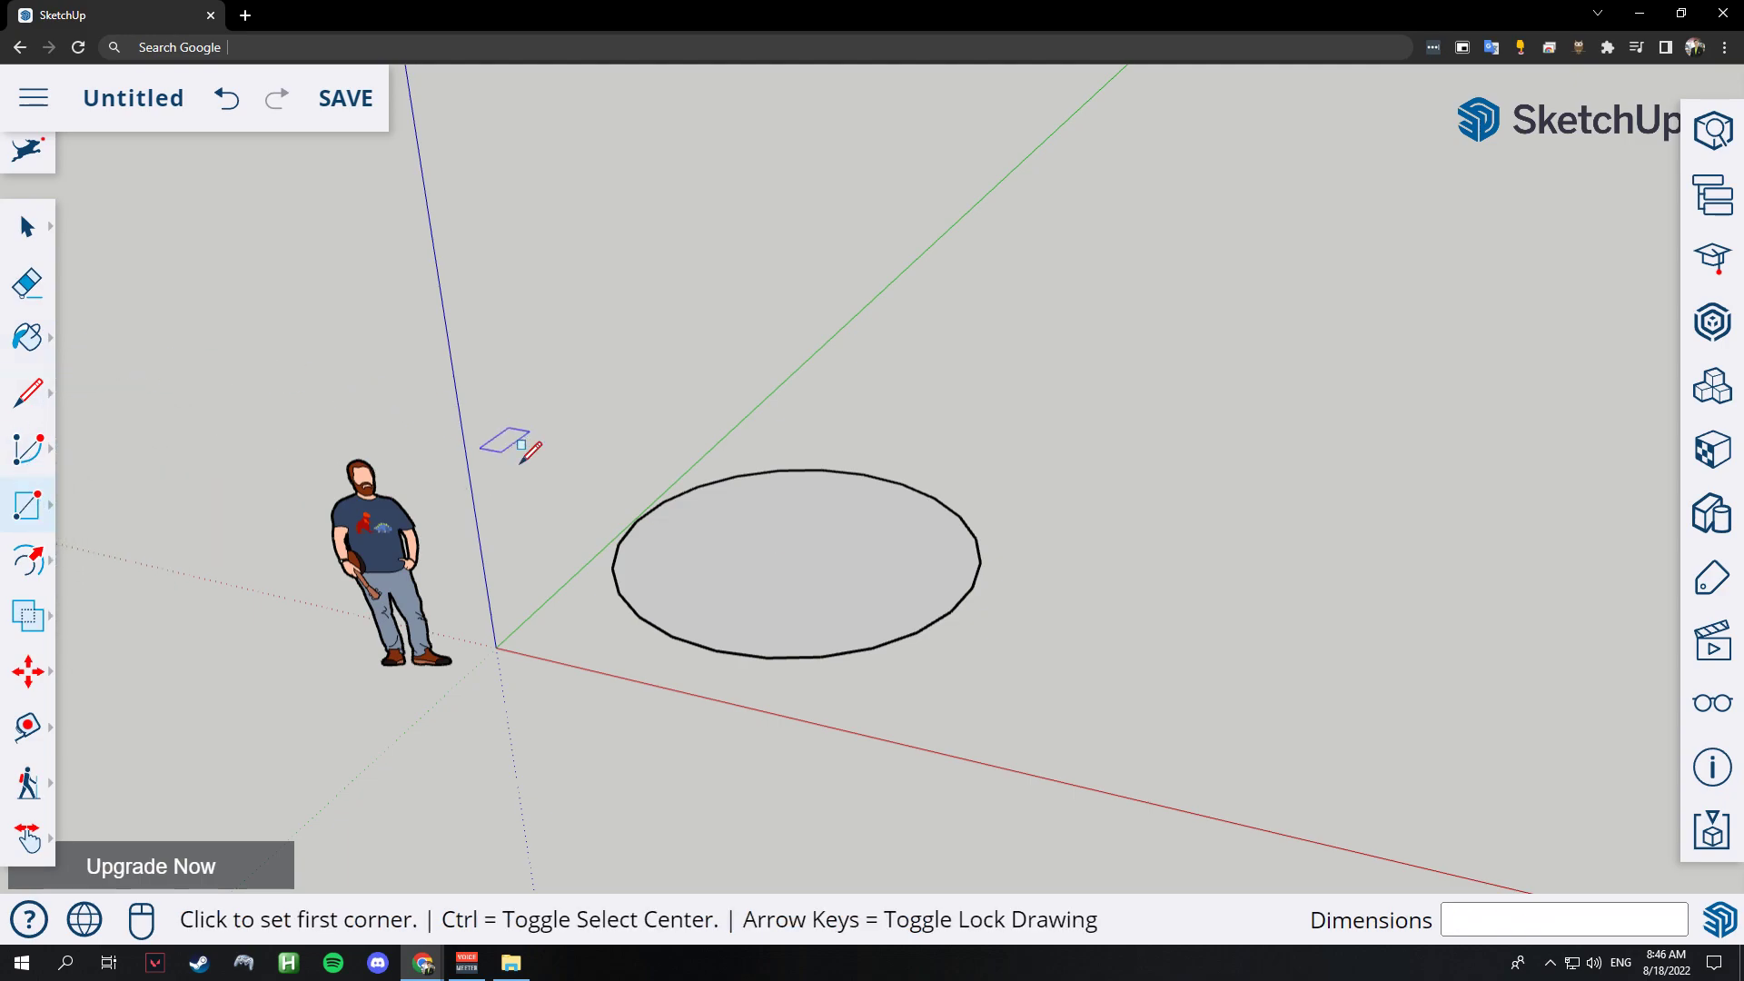
{"action": "left_click", "coordinate": [796, 553]}
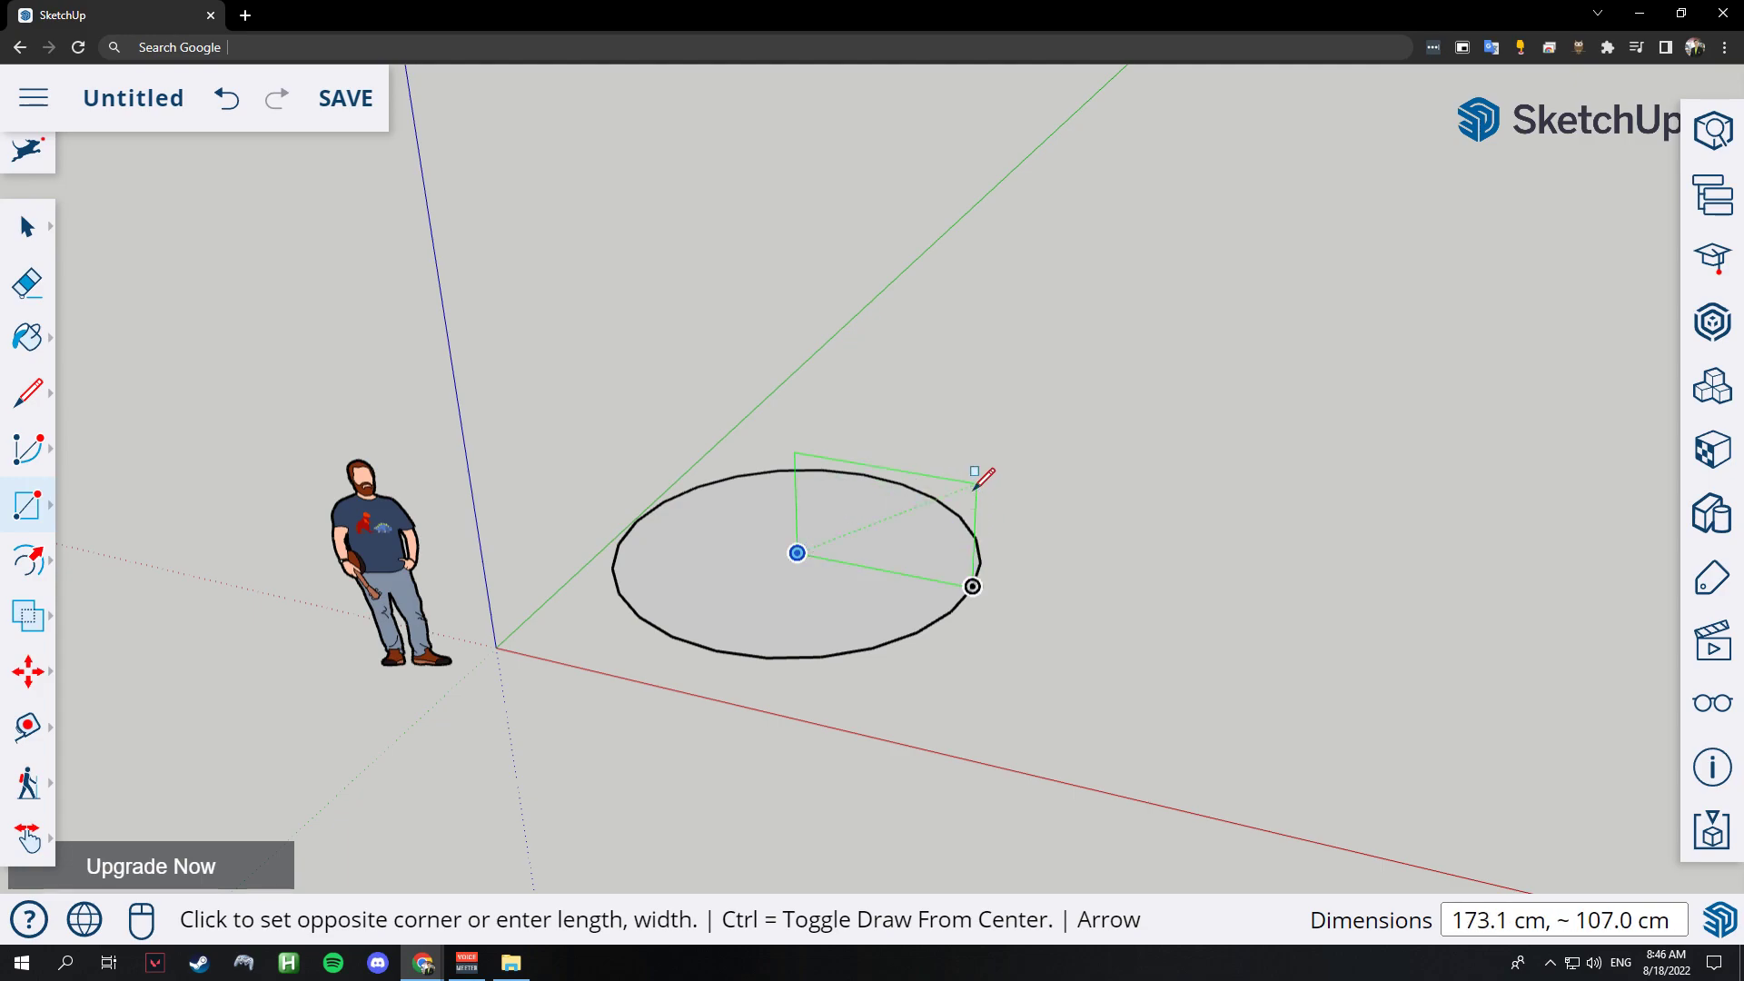
{"action": "left_click", "coordinate": [999, 142]}
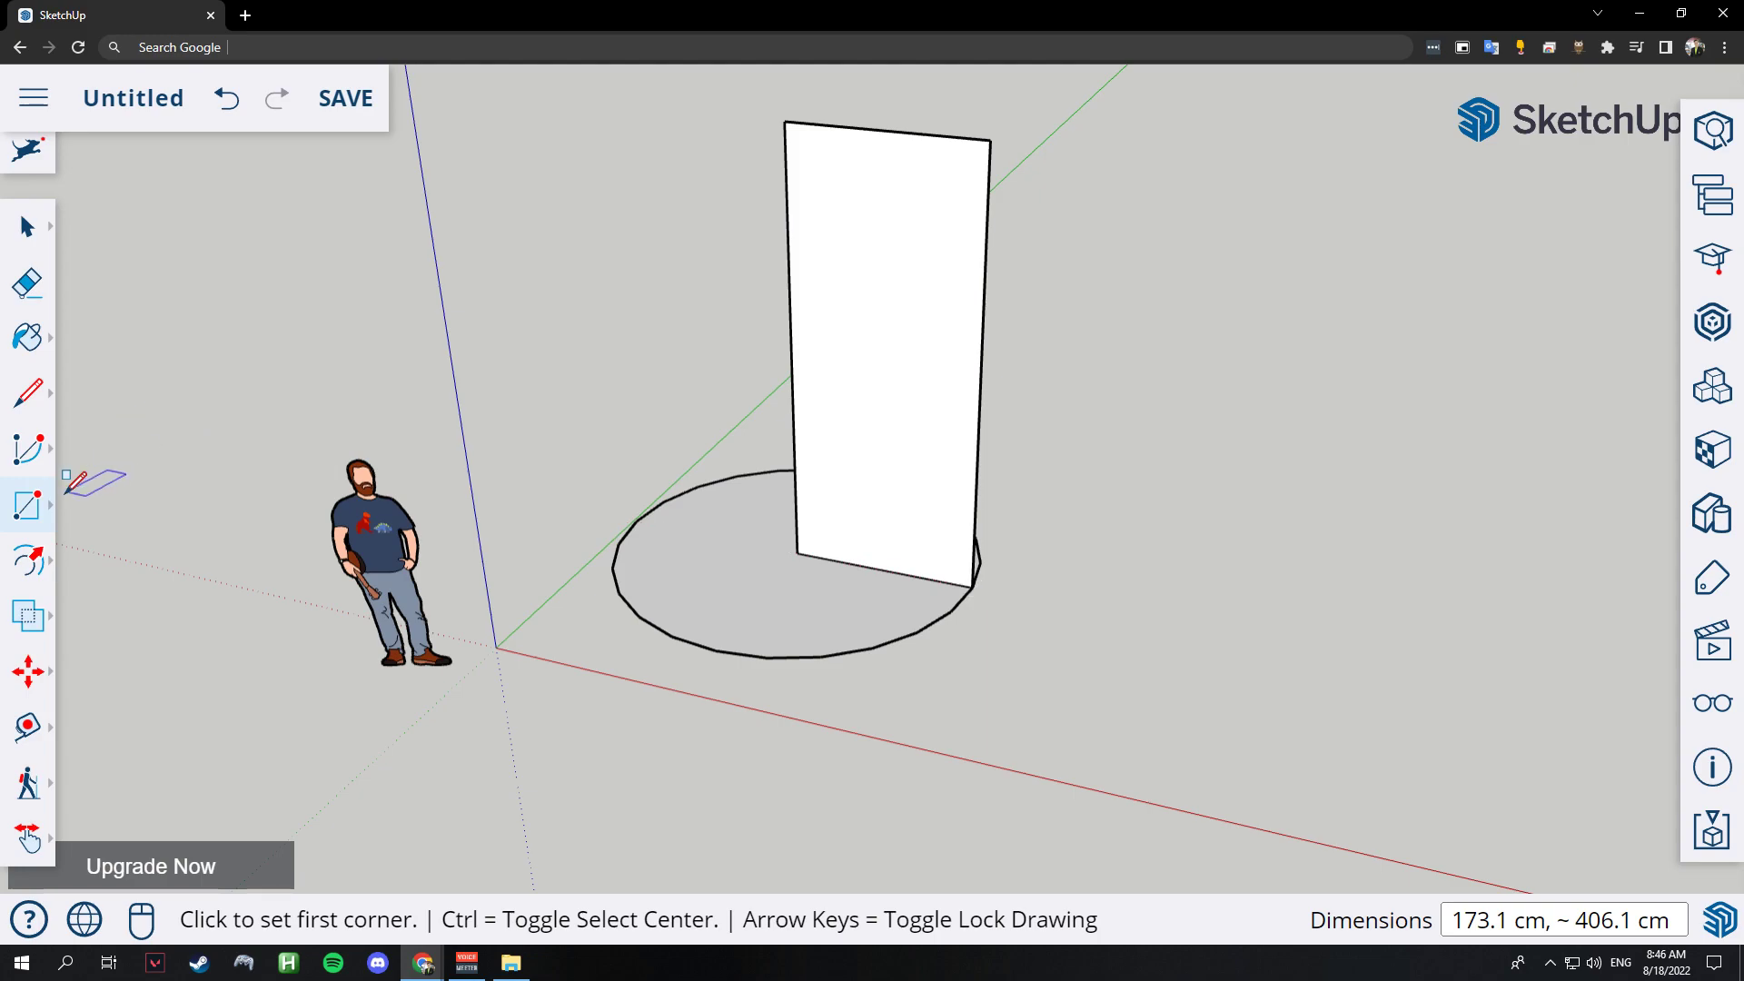
Draw a vertical circle on the rectangle, centred on its edge midpoint.
{"action": "mouse_move", "coordinate": [27, 505]}
{"action": "left_click", "coordinate": [172, 505]}
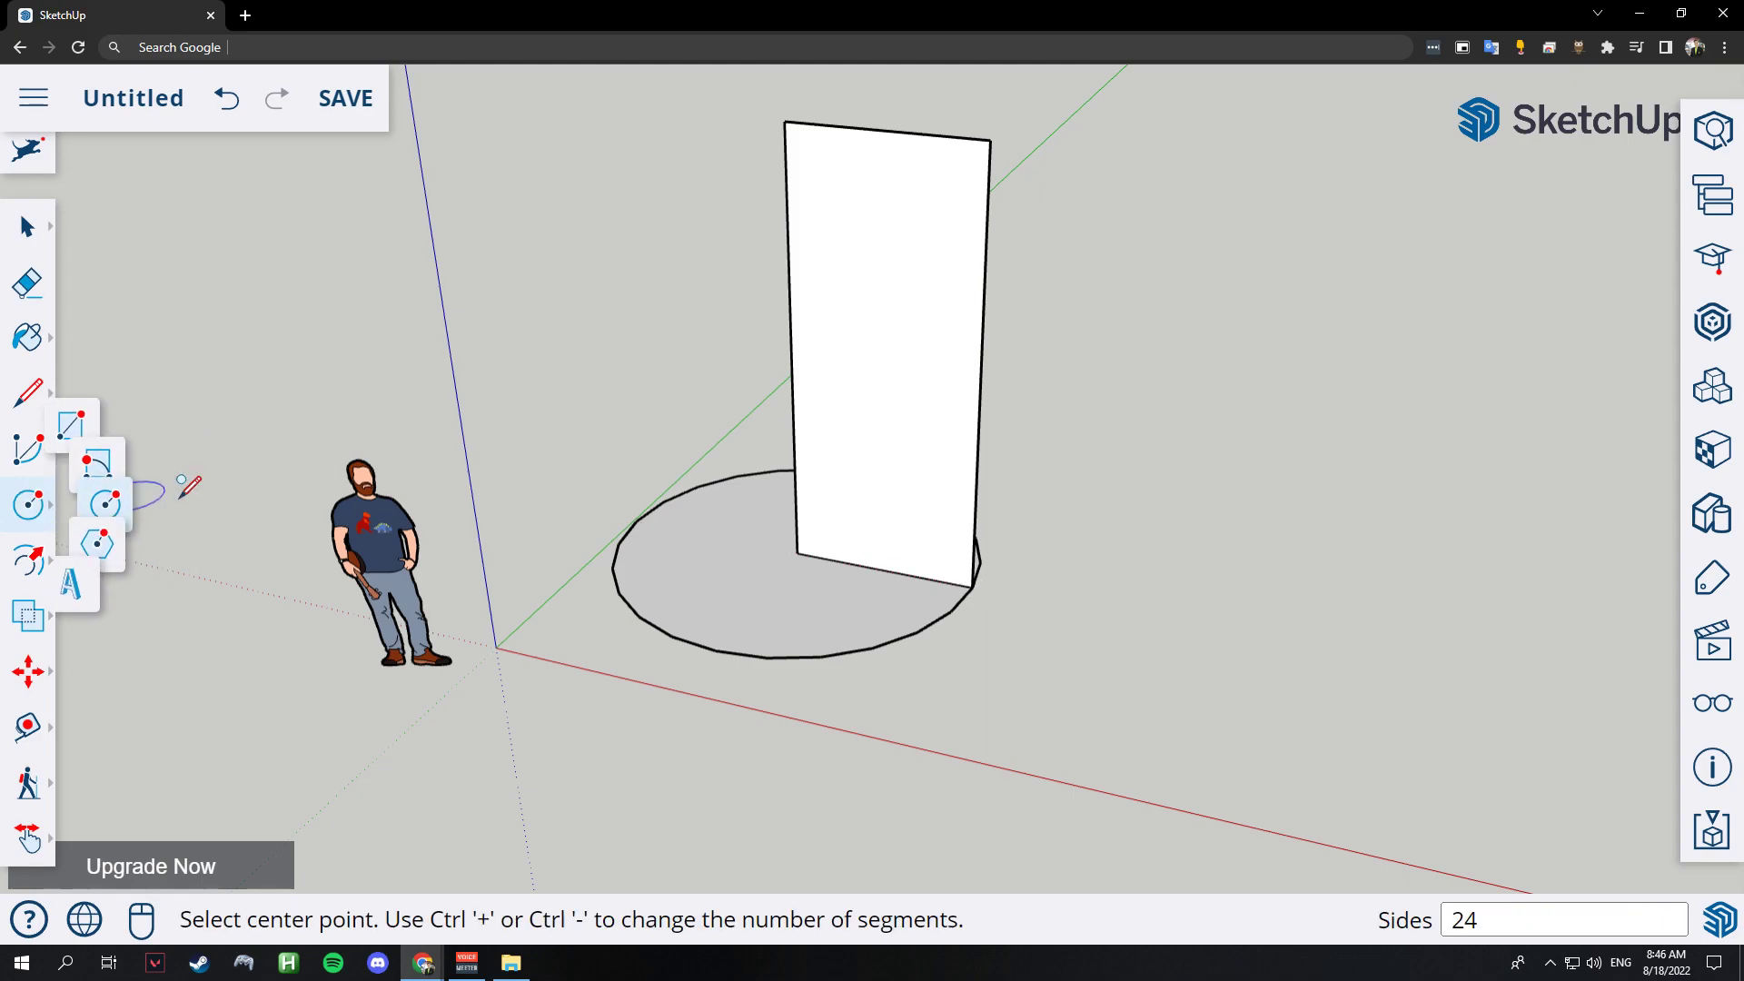
{"action": "left_click", "coordinate": [791, 352]}
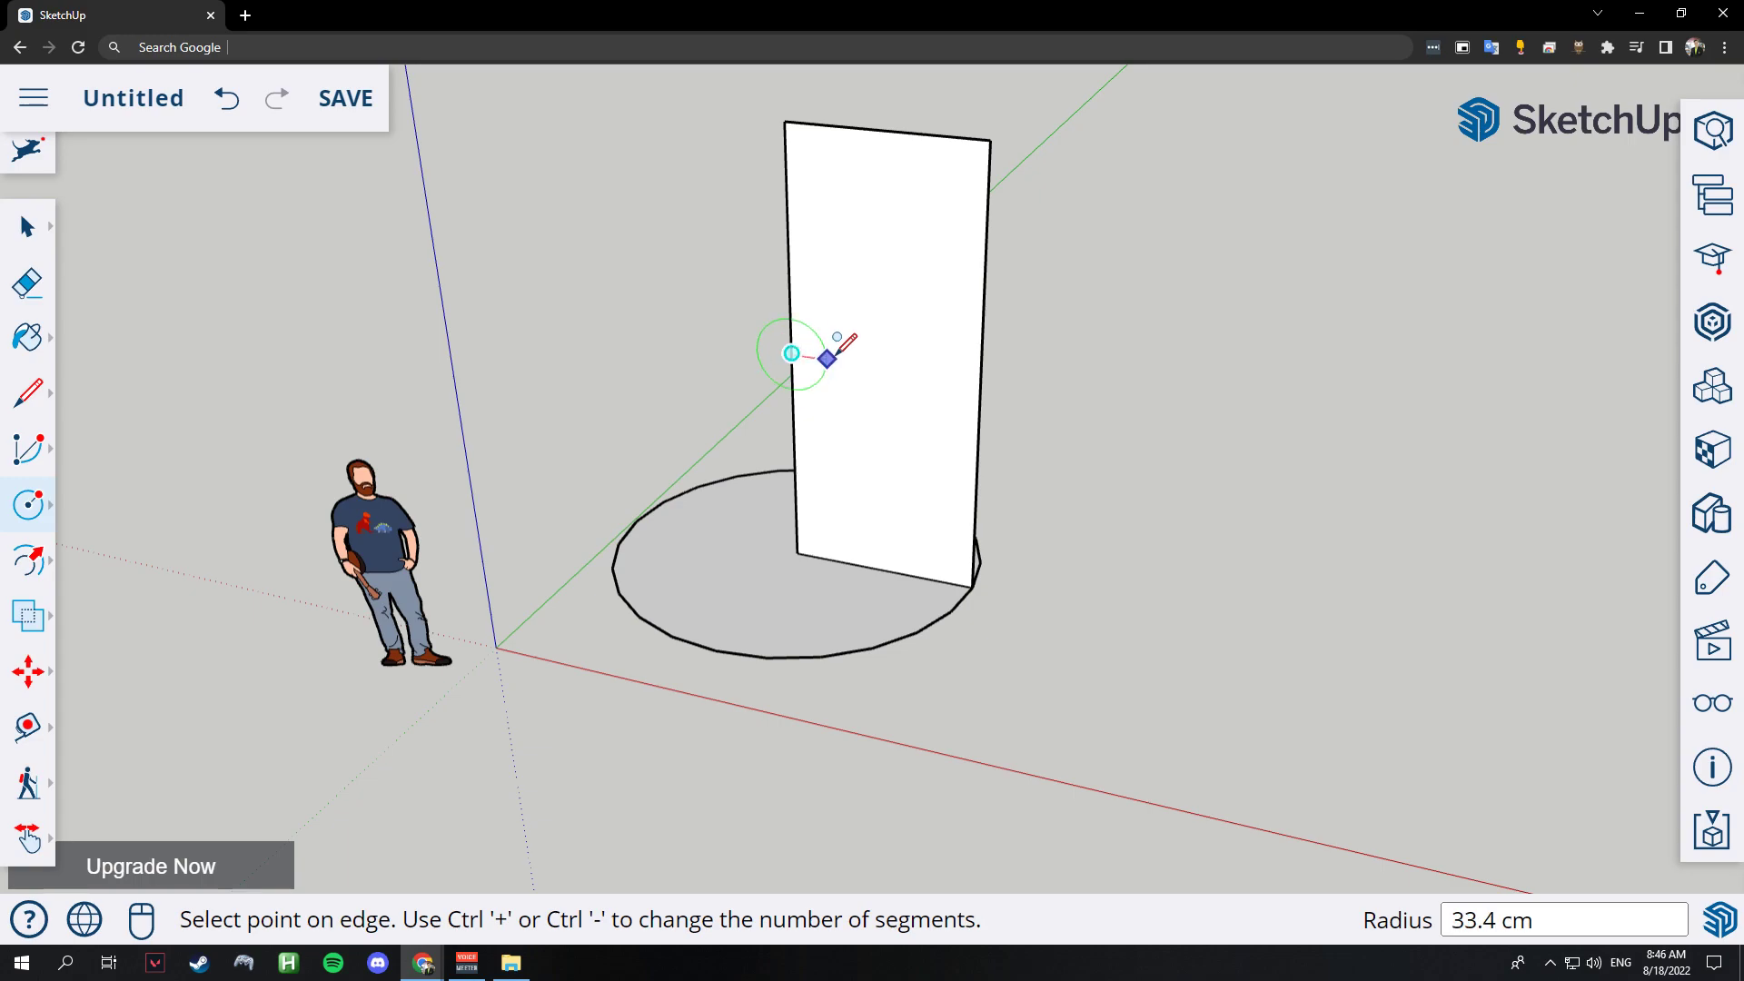
{"action": "left_click", "coordinate": [971, 361]}
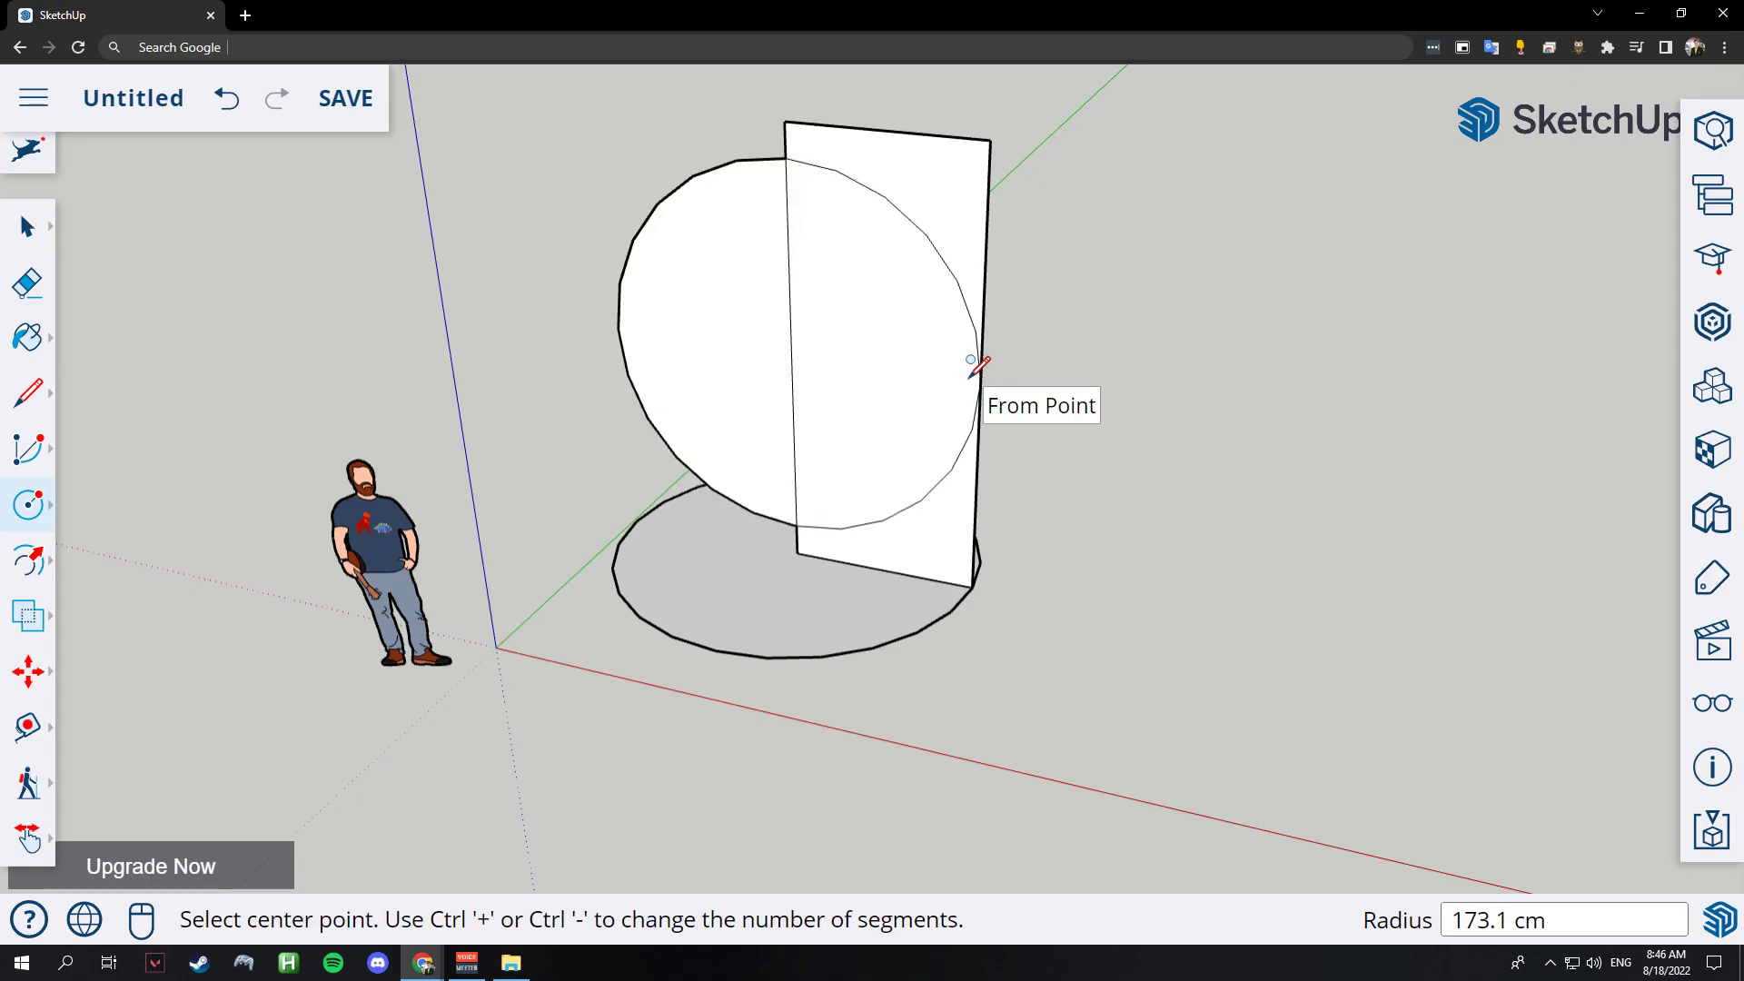
Erase the rectangle edges and the circle's left half, leaving a standing half-disk.
{"action": "left_click", "coordinate": [27, 287]}
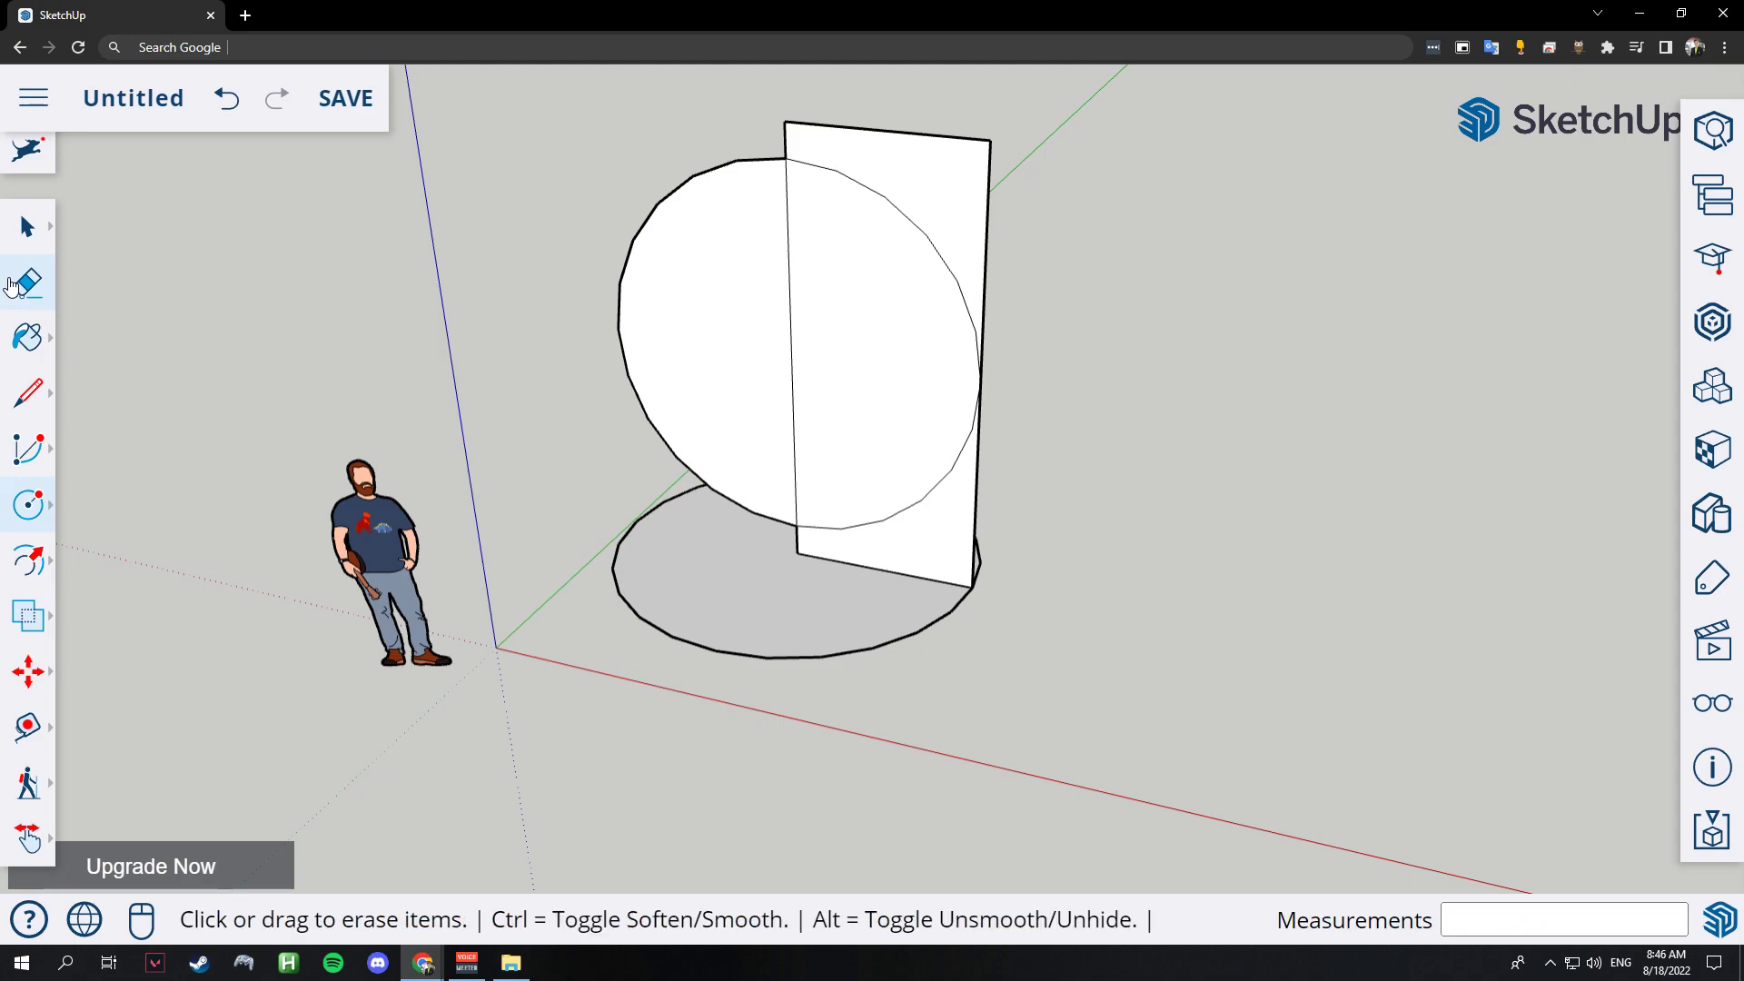
{"action": "left_click", "coordinate": [786, 122]}
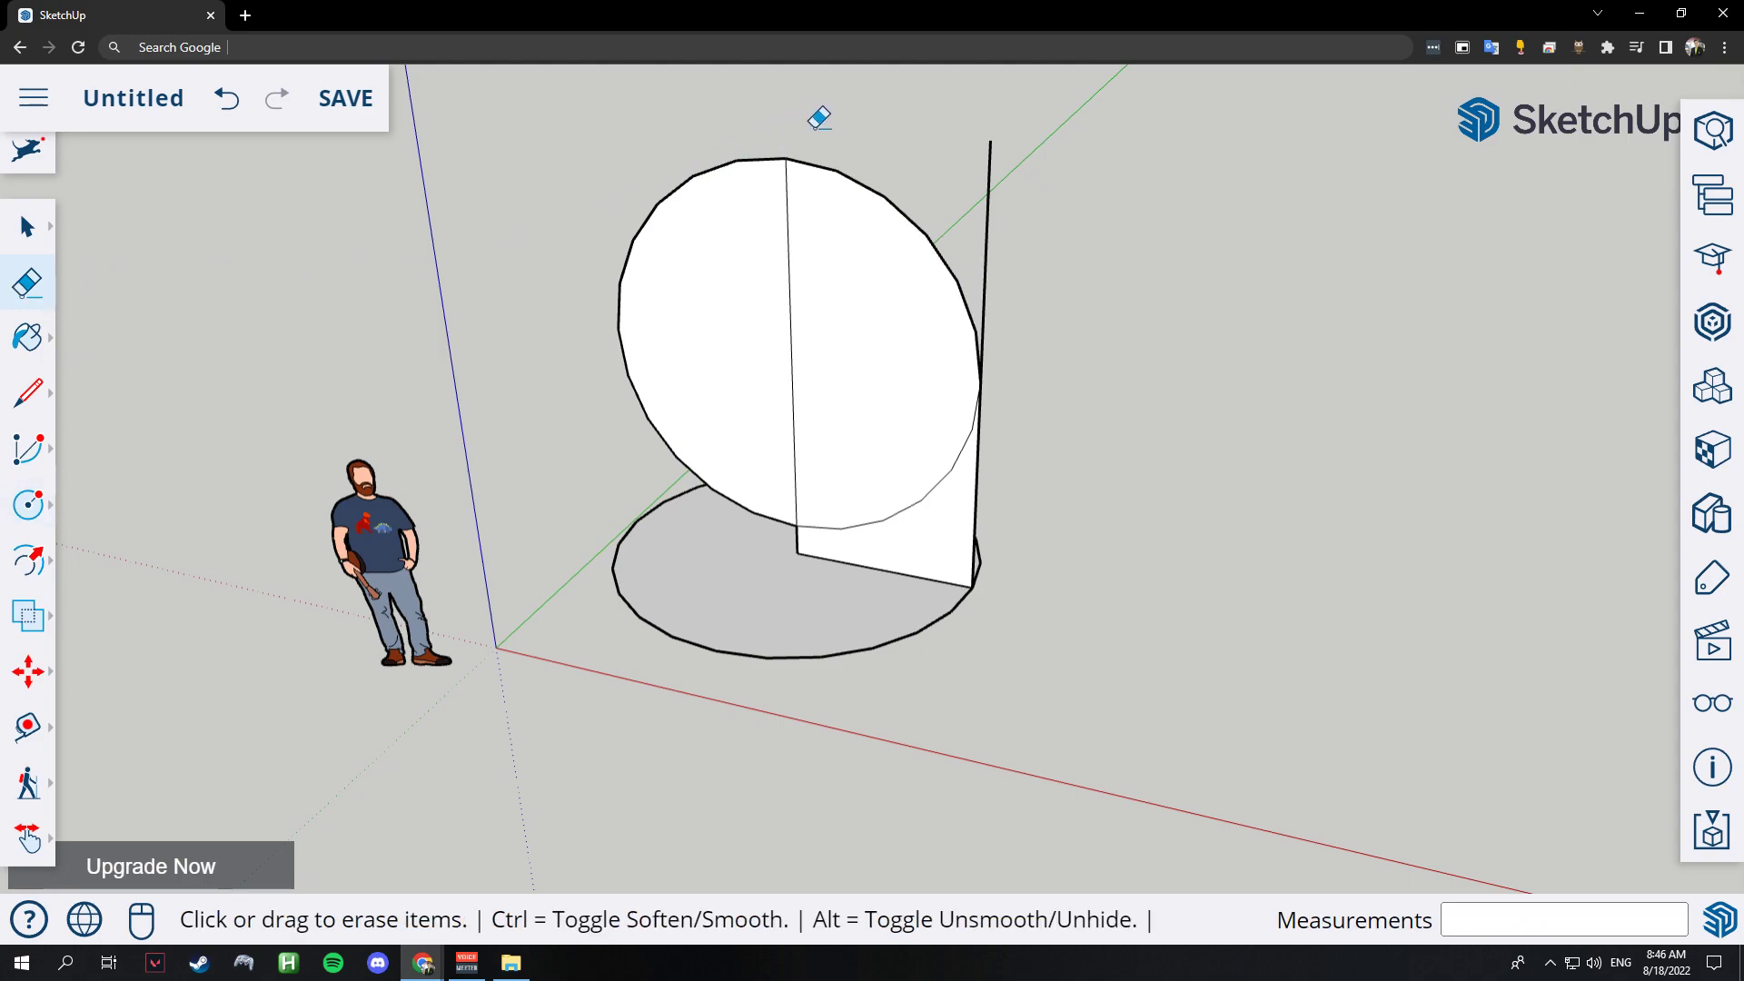
{"action": "left_click", "coordinate": [992, 155]}
{"action": "left_click_drag", "start_coordinate": [798, 546], "coordinate": [807, 556]}
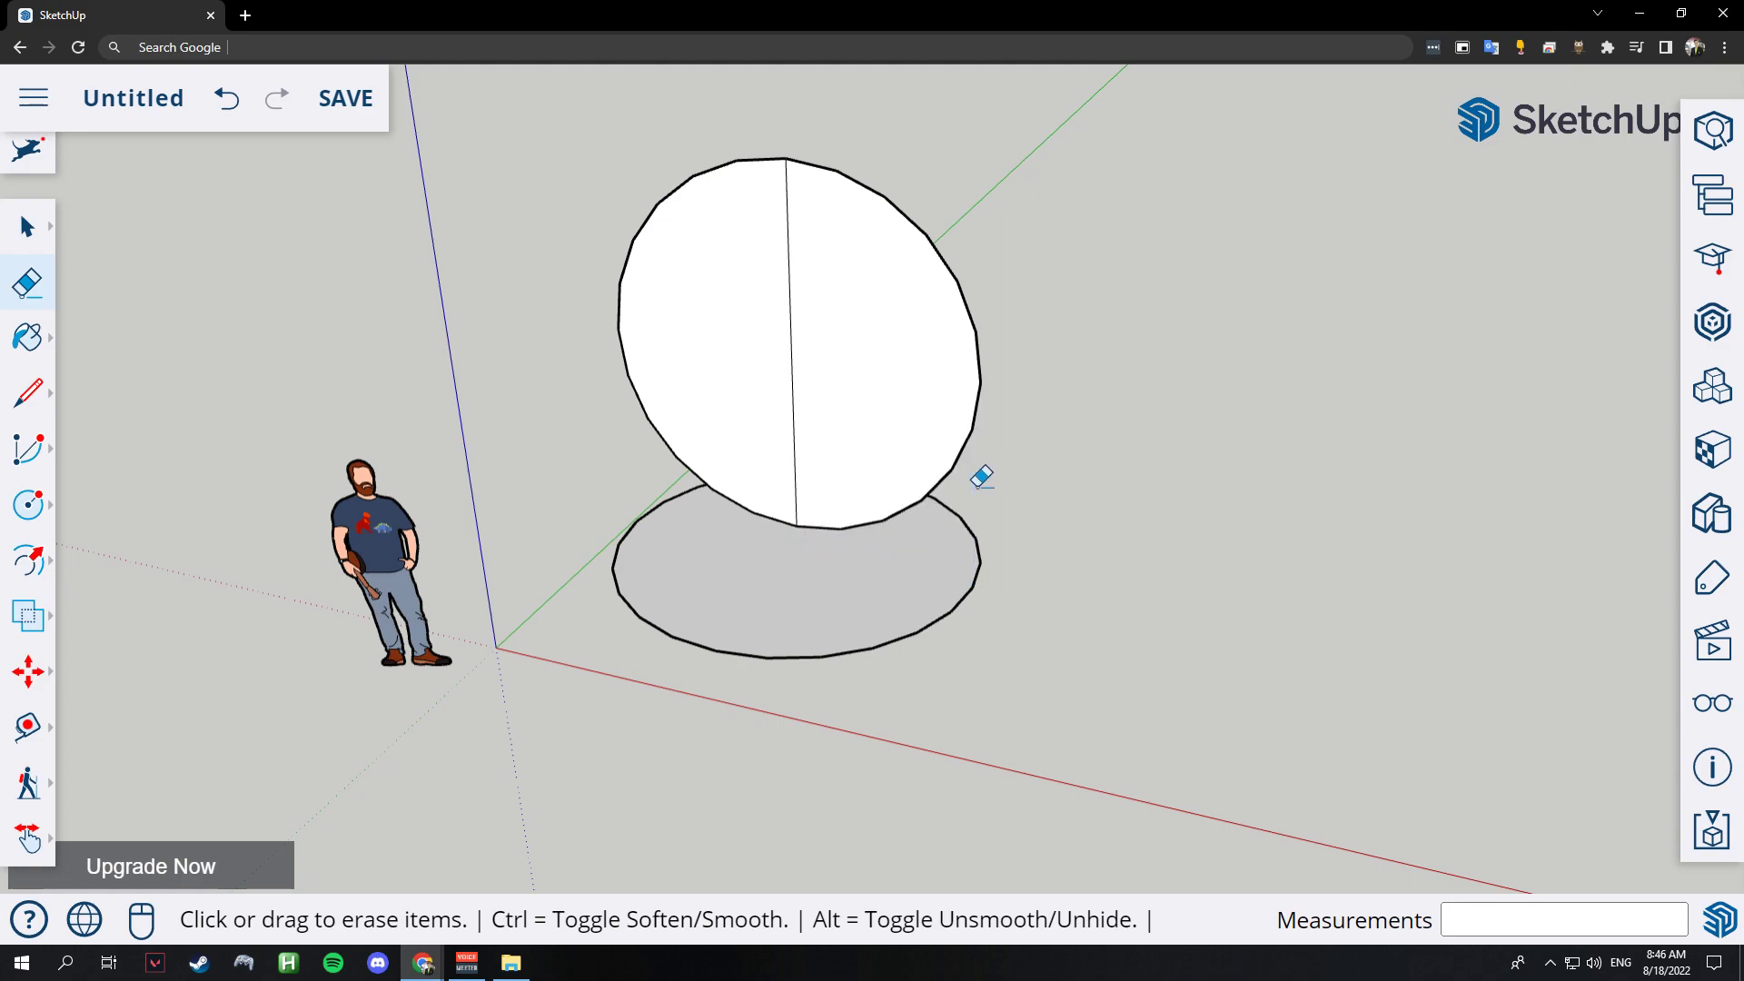
{"action": "scroll", "coordinate": [978, 388], "scroll_direction": "up", "scroll_amount": 5}
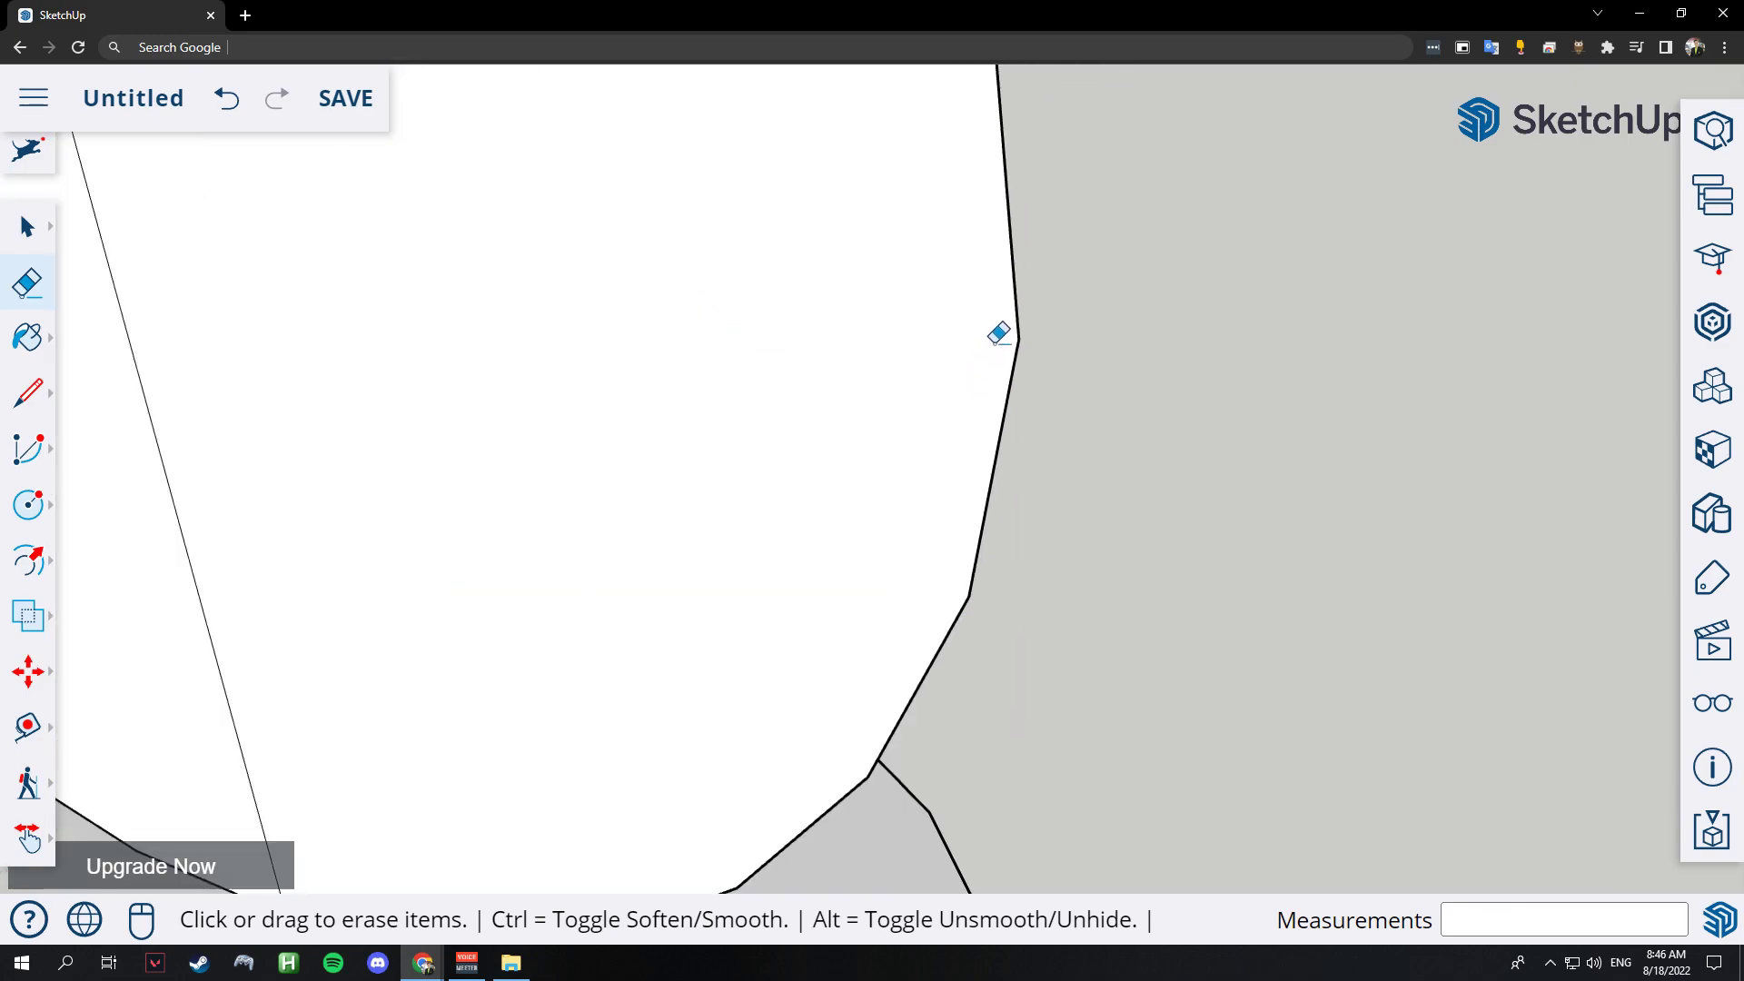
{"action": "scroll", "coordinate": [945, 303], "scroll_direction": "down", "scroll_amount": 3}
{"action": "scroll", "coordinate": [828, 278], "scroll_direction": "down", "scroll_amount": 3}
{"action": "scroll", "coordinate": [736, 210], "scroll_direction": "down", "scroll_amount": 3}
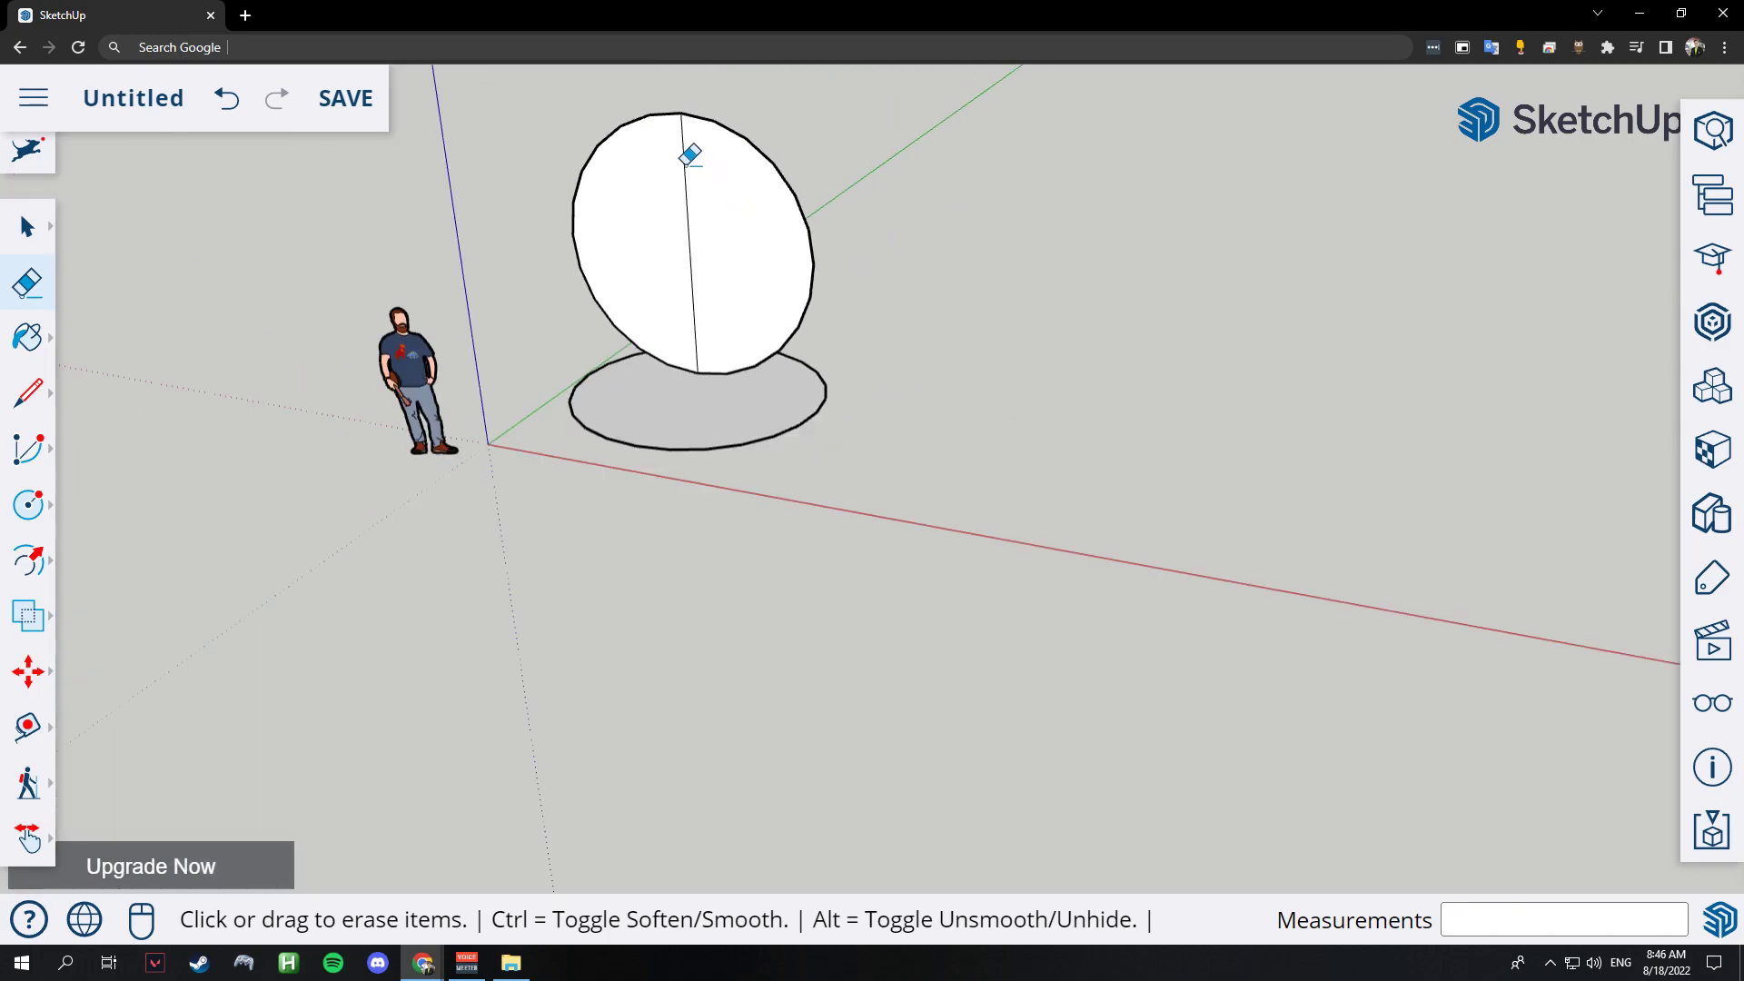
{"action": "left_click", "coordinate": [600, 140]}
{"action": "scroll", "coordinate": [635, 111], "scroll_direction": "up", "scroll_amount": 1}
{"action": "scroll", "coordinate": [676, 109], "scroll_direction": "up", "scroll_amount": 2}
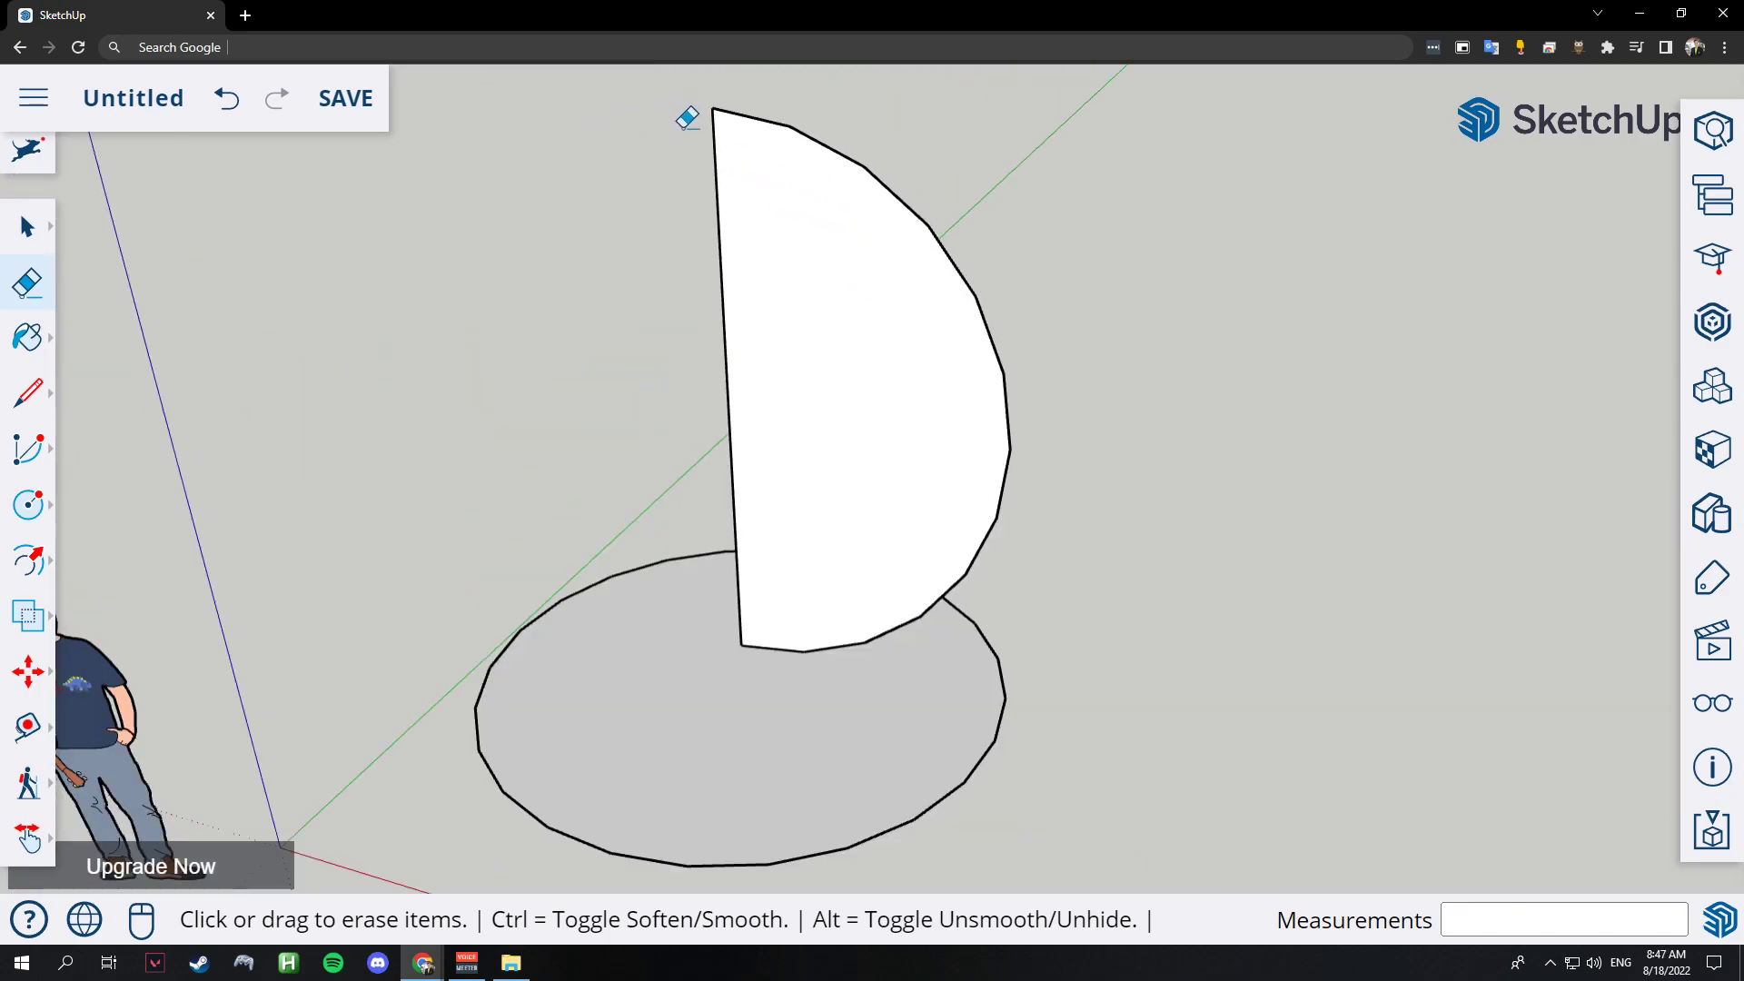
Follow Me the half-disk around the ground circle's edge to form a sphere.
{"action": "left_click", "coordinate": [22, 830]}
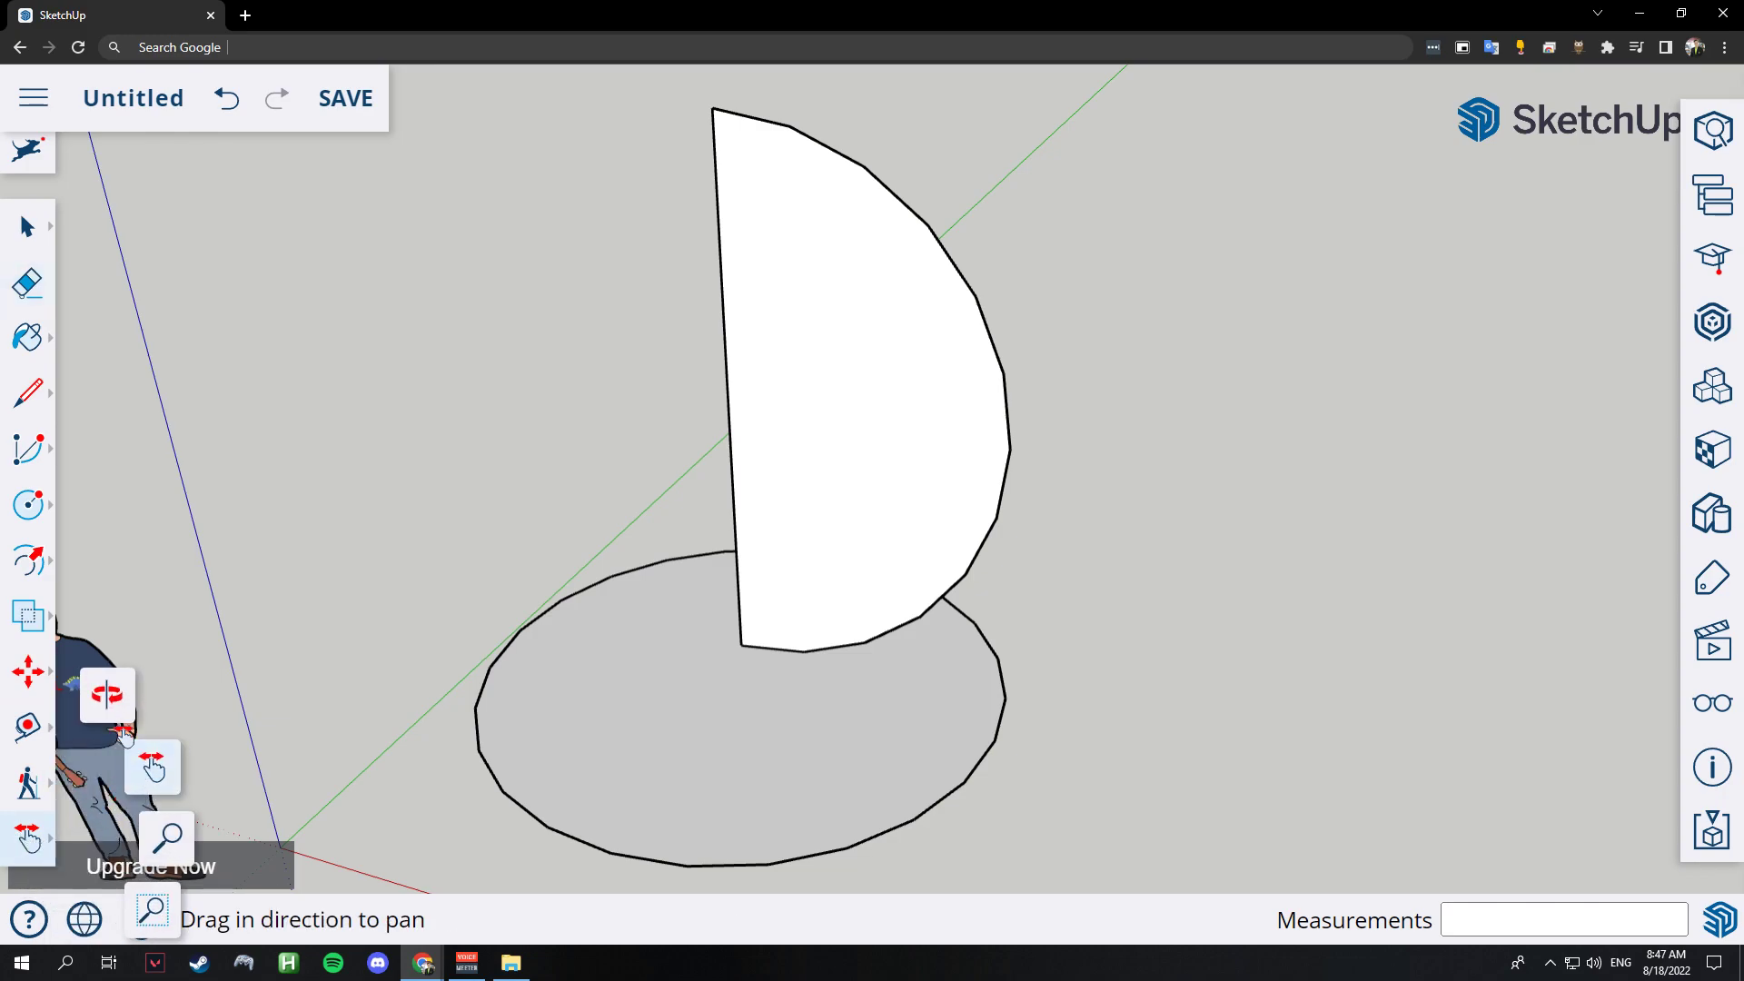
{"action": "left_click", "coordinate": [109, 693]}
{"action": "mouse_move", "coordinate": [1094, 560]}
{"action": "left_mouse_down"}
{"action": "mouse_move", "coordinate": [657, 494]}
{"action": "mouse_move", "coordinate": [799, 496]}
{"action": "left_mouse_up"}
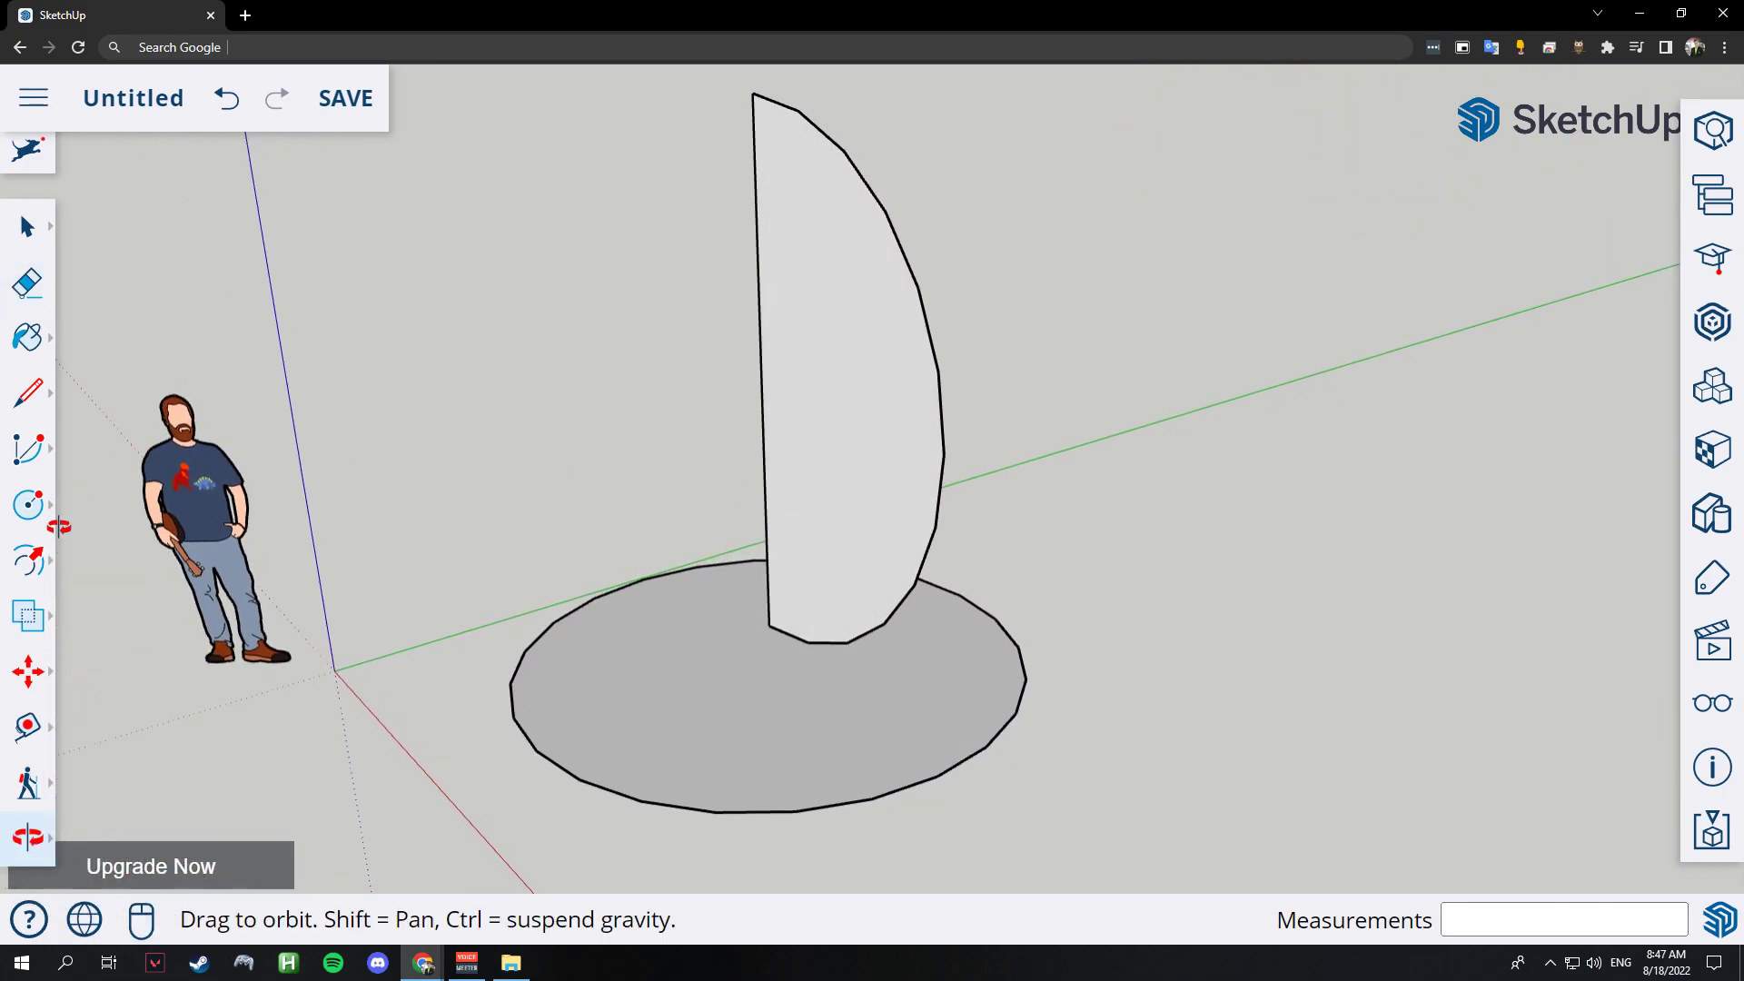
{"action": "left_click", "coordinate": [31, 565]}
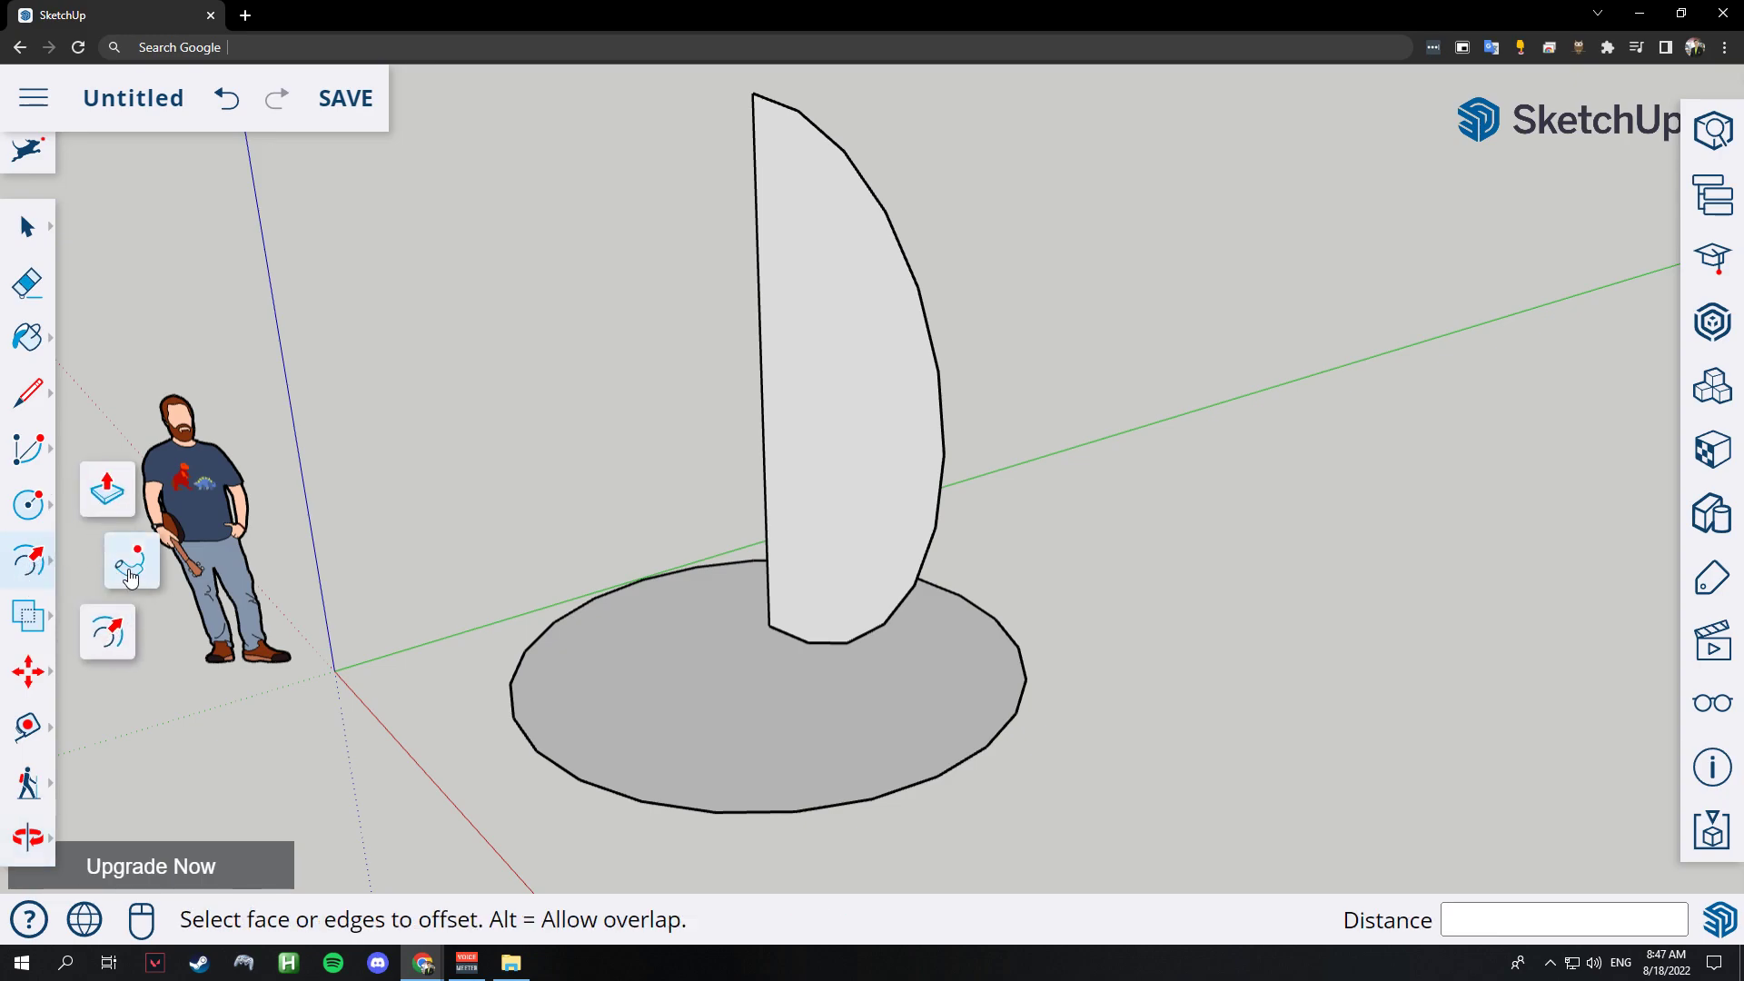
{"action": "left_click", "coordinate": [131, 579]}
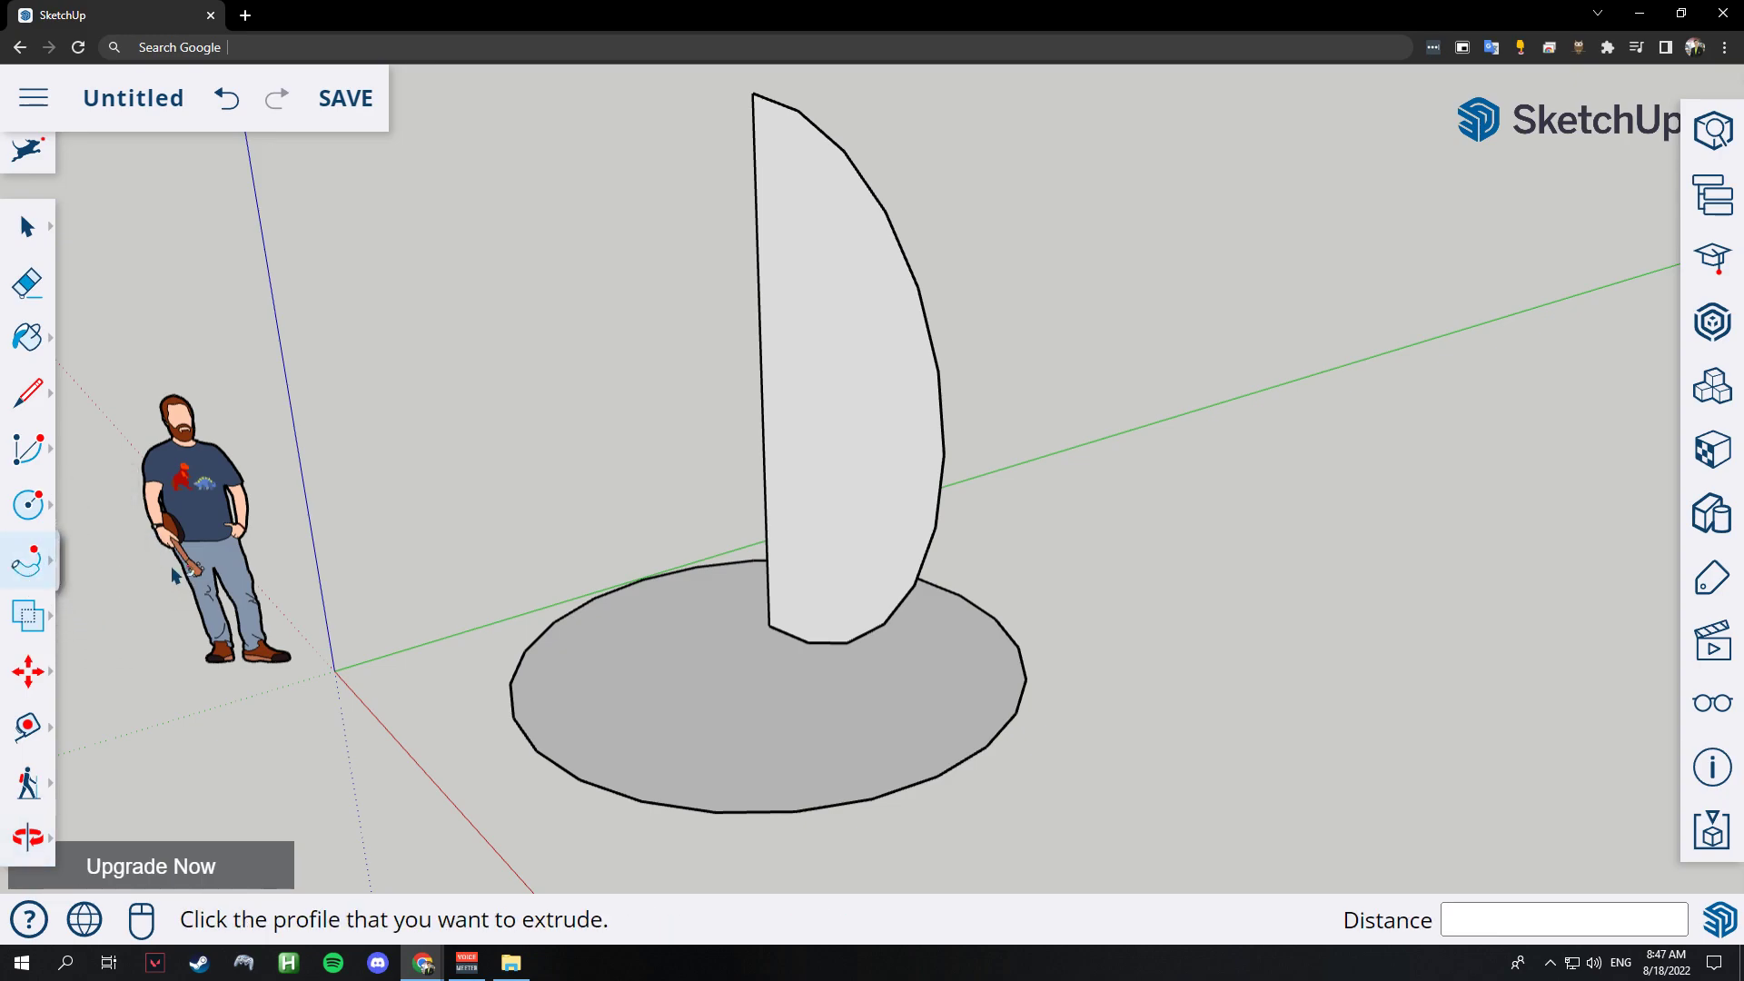
{"action": "left_click", "coordinate": [855, 491]}
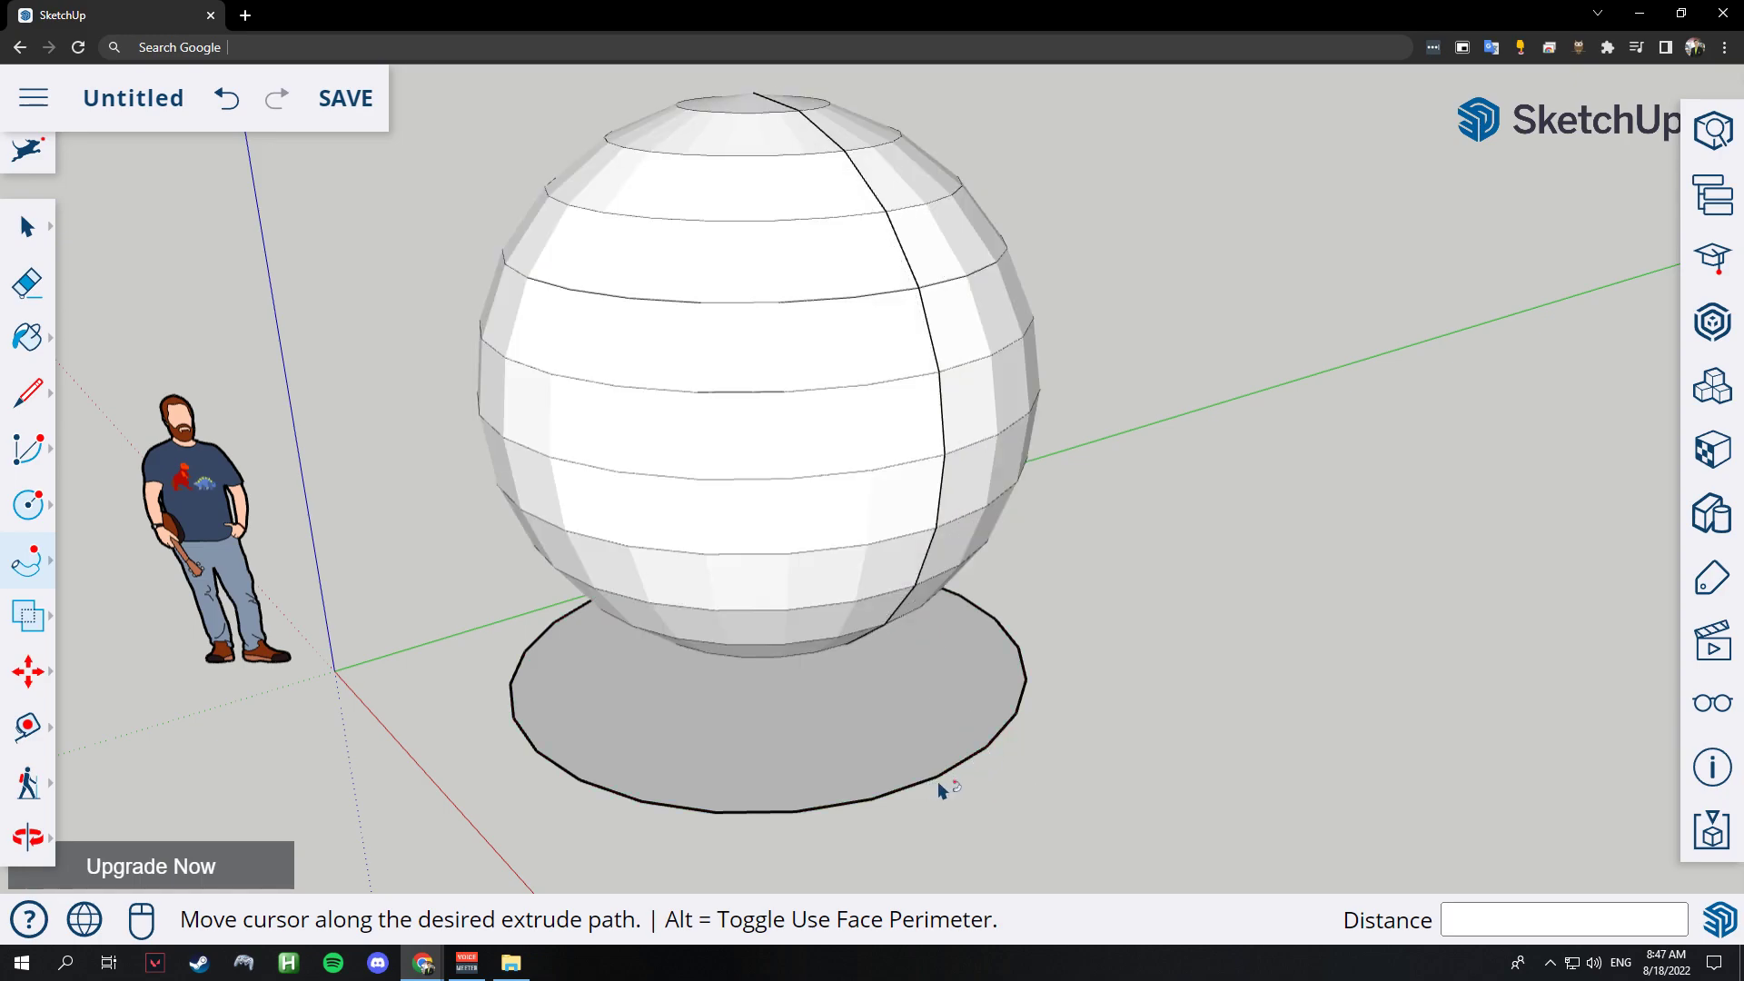
{"action": "left_click", "coordinate": [961, 803]}
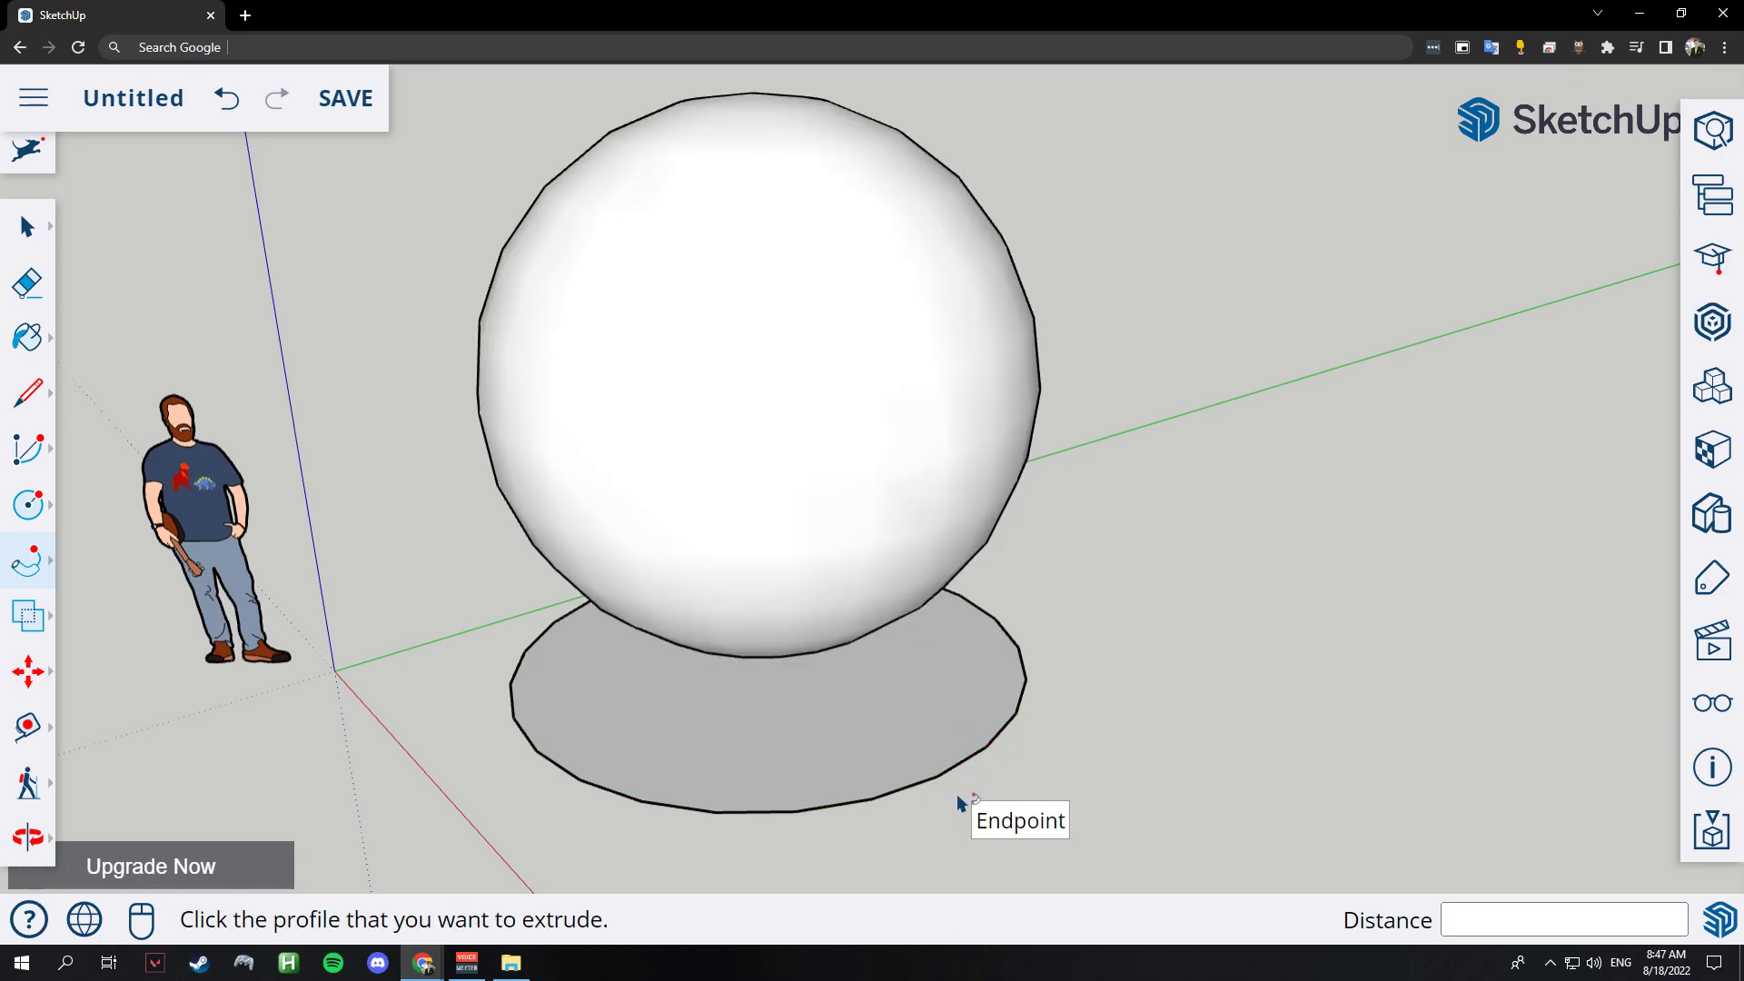
{"action": "scroll", "coordinate": [769, 452], "scroll_direction": "down", "scroll_amount": 2}
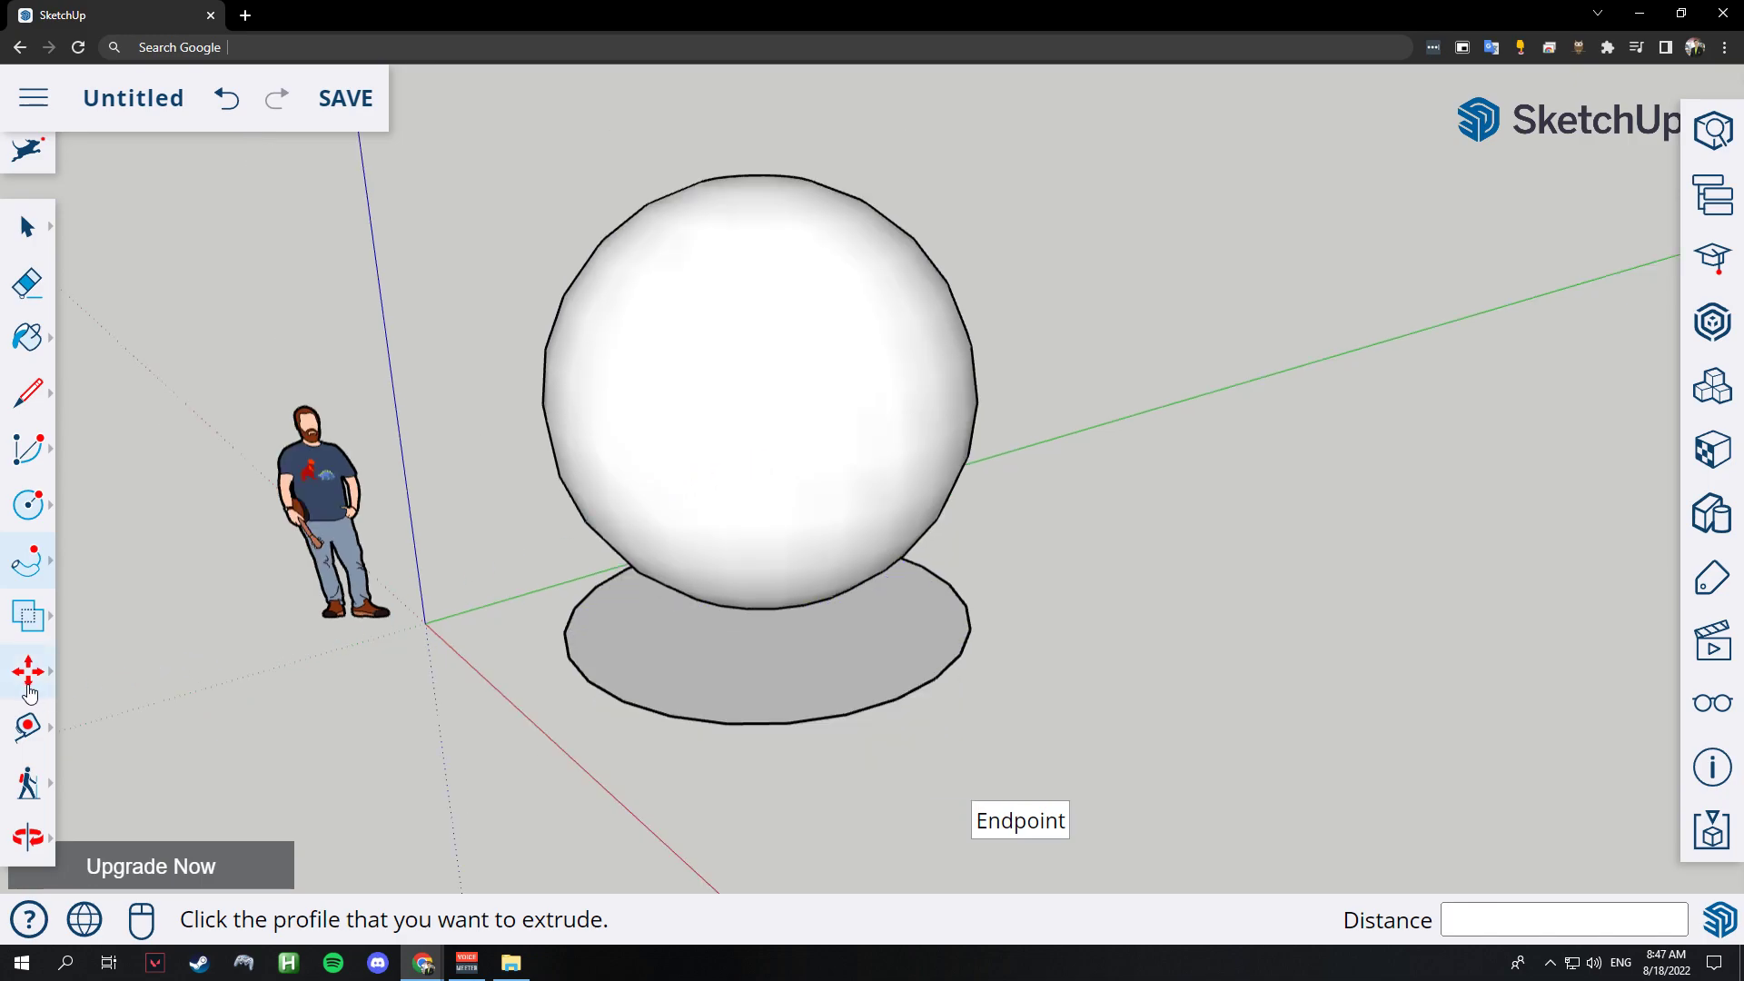
Offset the base disc's edge inward and cut out the inner face, leaving a ring.
{"action": "left_click", "coordinate": [11, 845]}
{"action": "mouse_move", "coordinate": [335, 677]}
{"action": "left_mouse_down"}
{"action": "mouse_move", "coordinate": [545, 714]}
{"action": "mouse_move", "coordinate": [517, 724]}
{"action": "mouse_move", "coordinate": [316, 669]}
{"action": "left_mouse_up"}
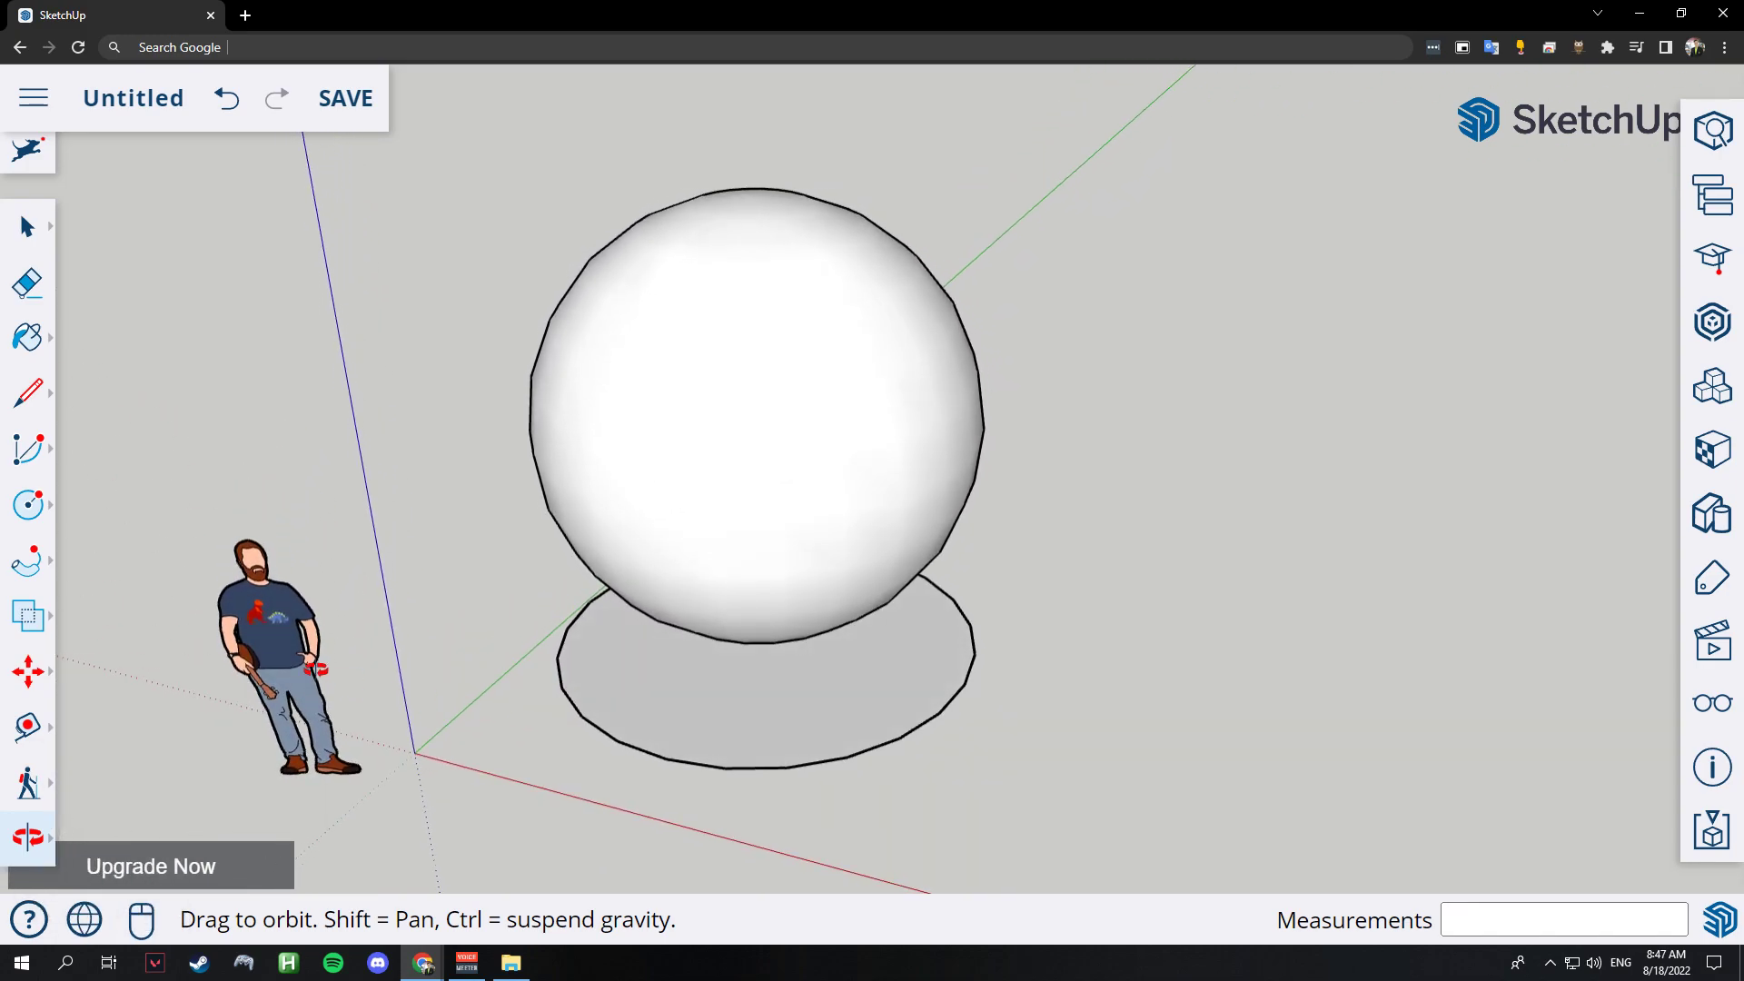
{"action": "left_click", "coordinate": [40, 575]}
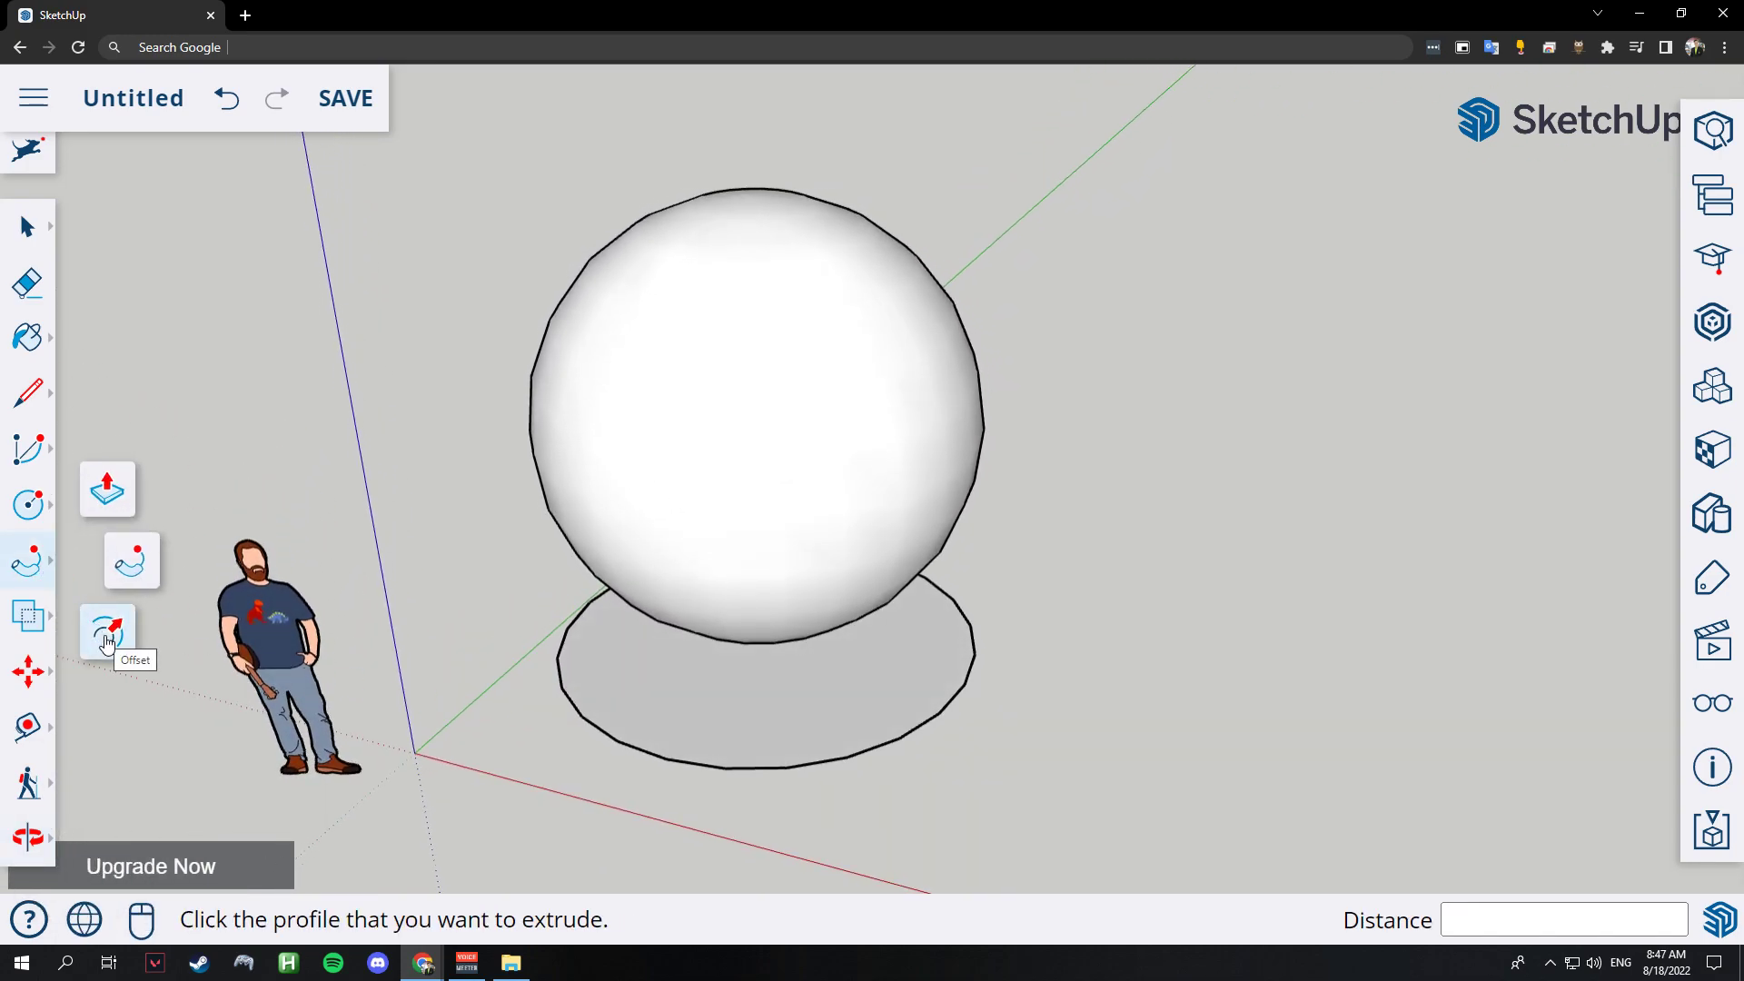
{"action": "left_click", "coordinate": [107, 636]}
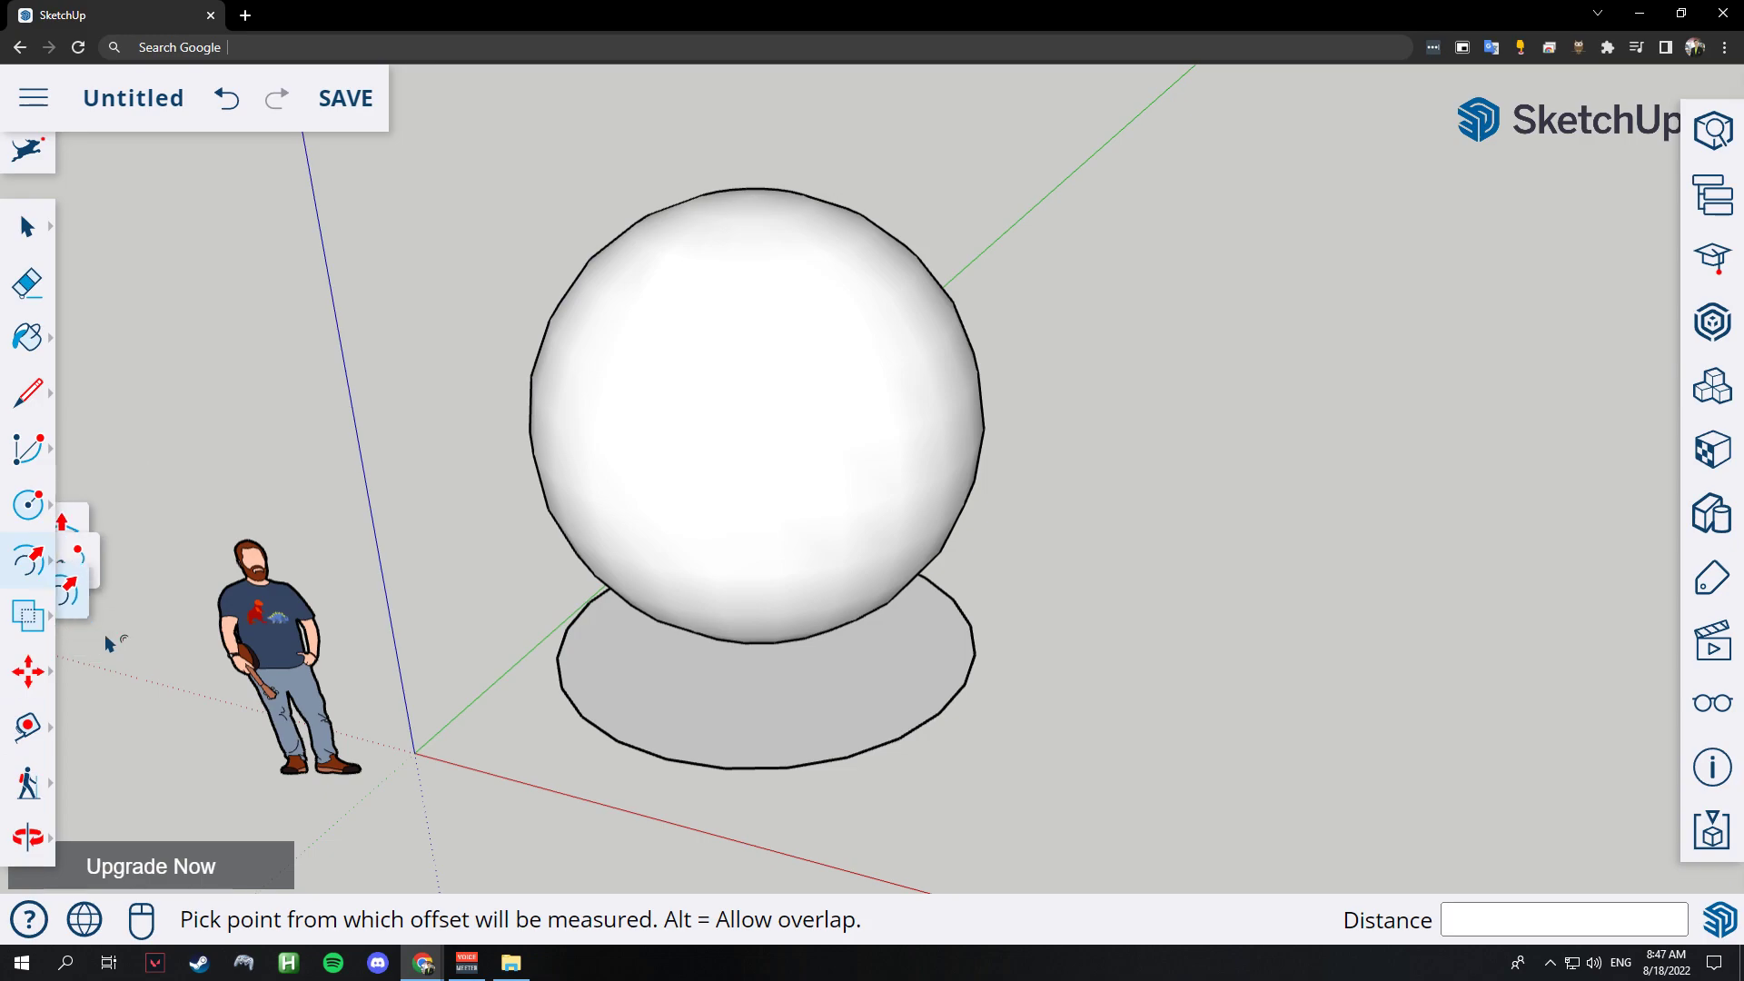
{"action": "left_click", "coordinate": [576, 706]}
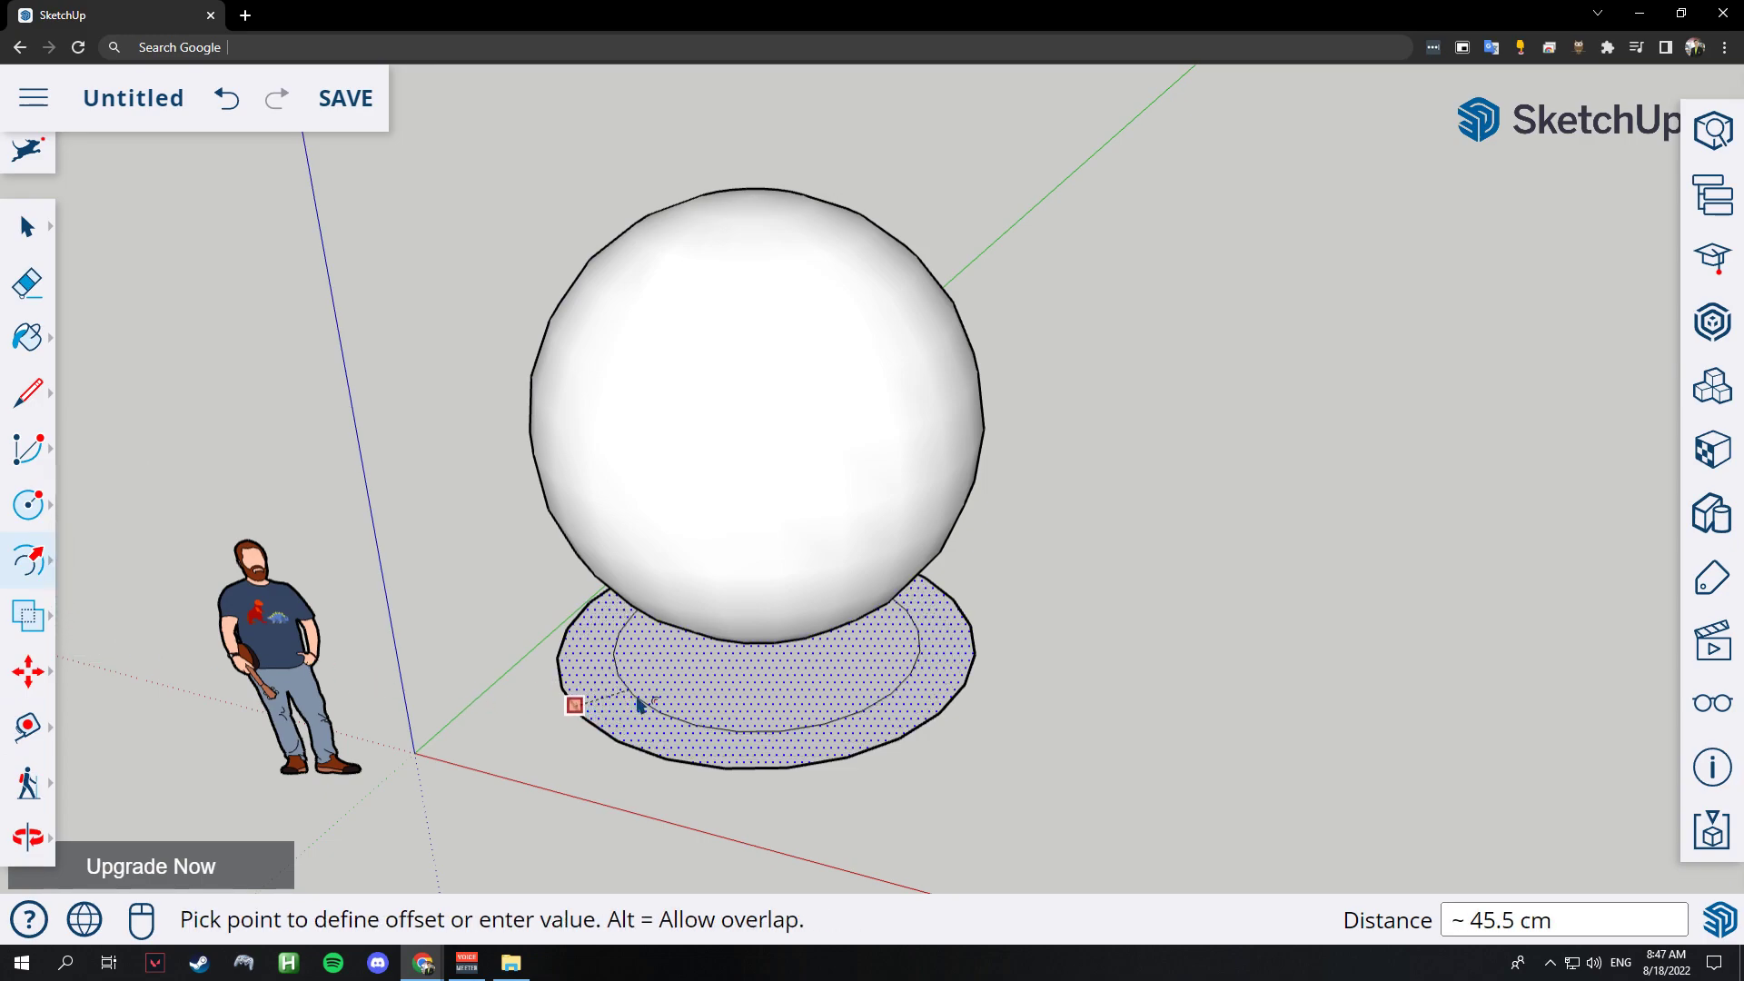
{"action": "left_click", "coordinate": [639, 705]}
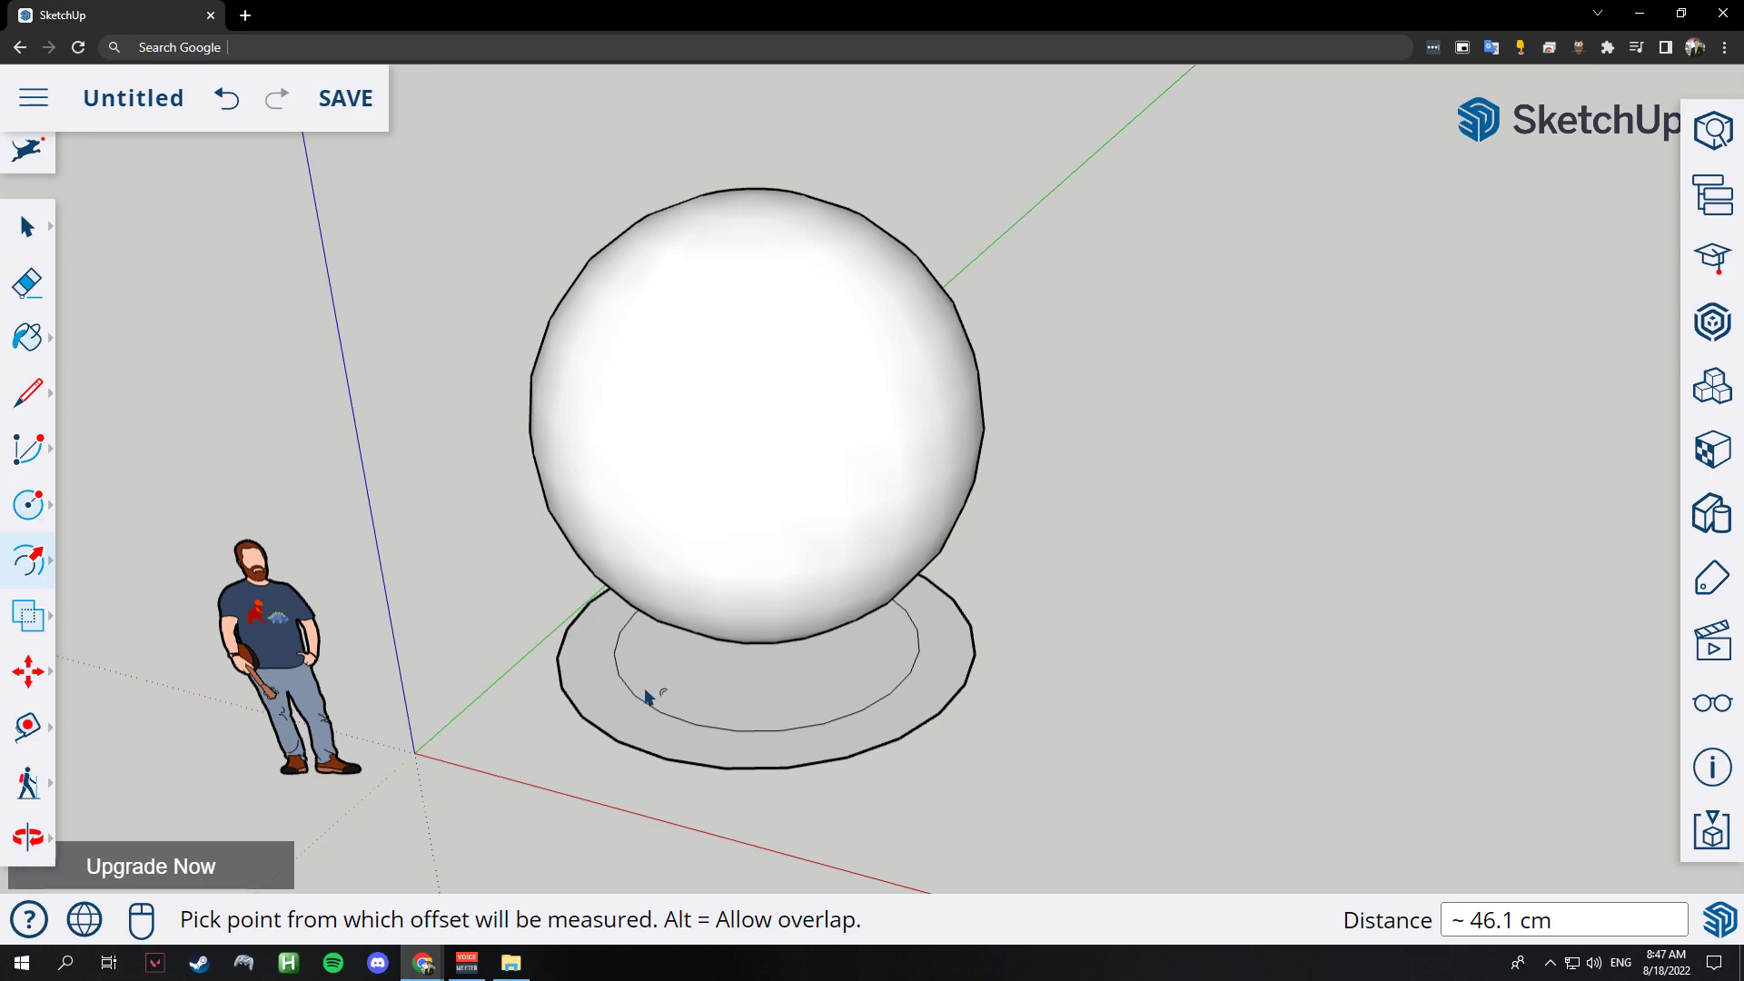
{"action": "right_click", "coordinate": [740, 687]}
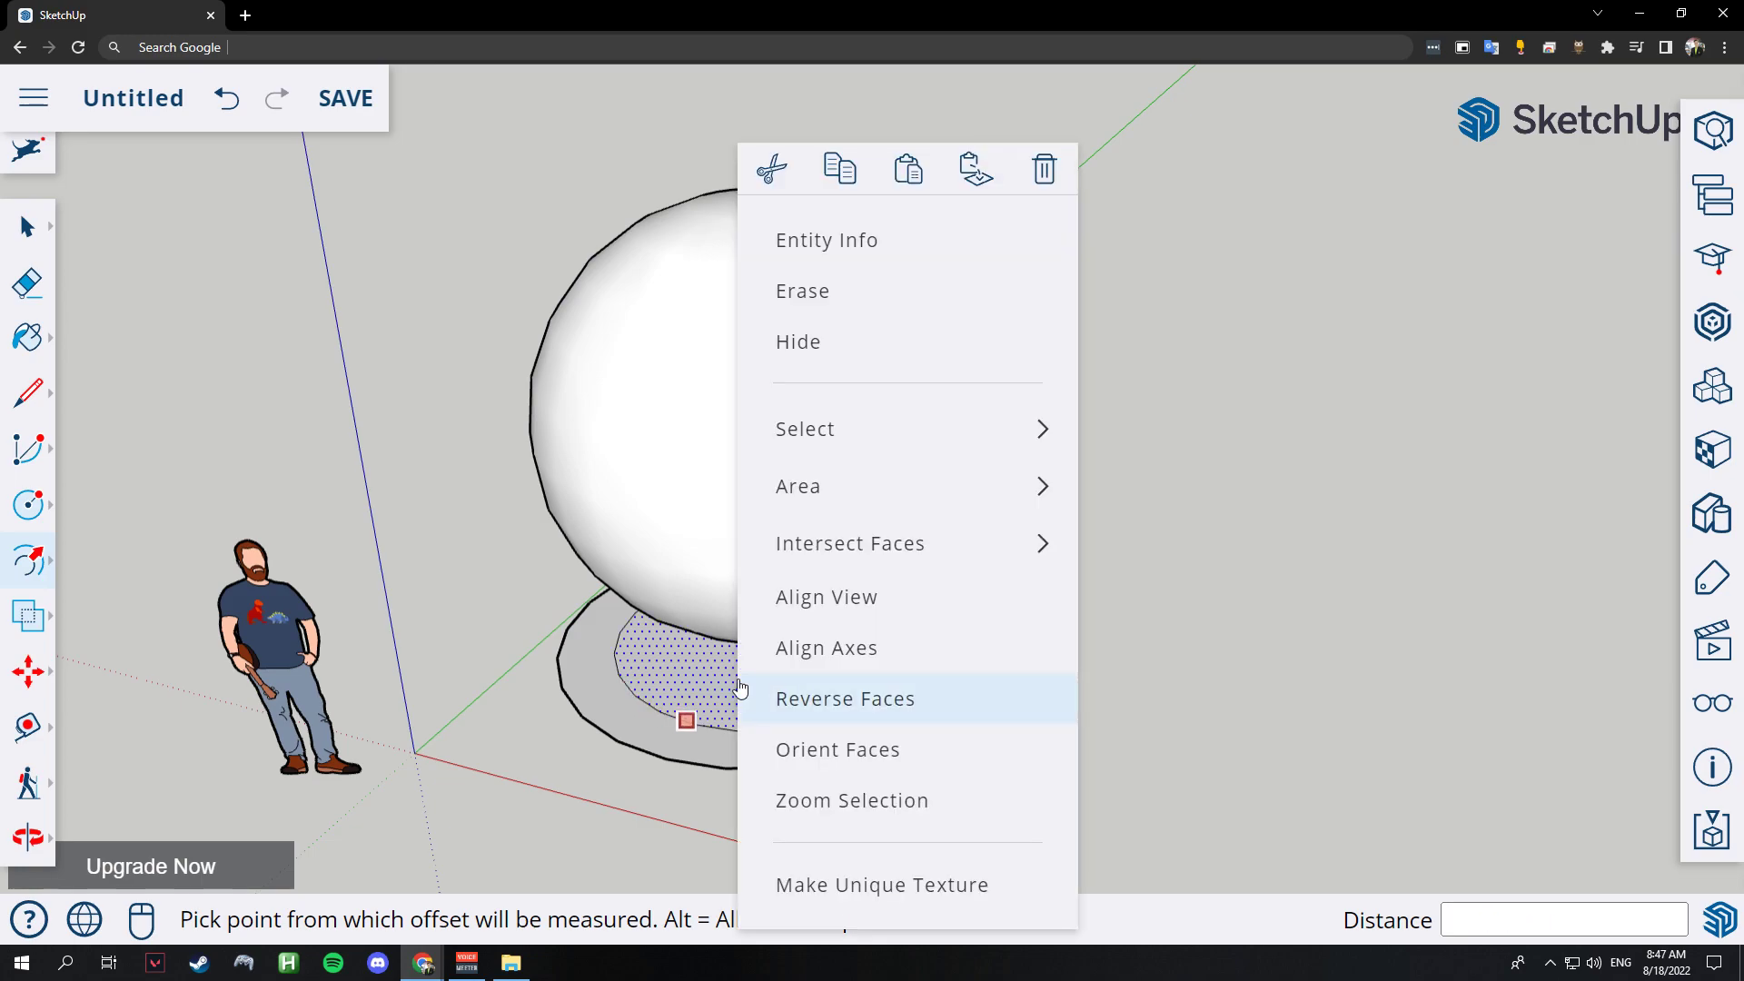
{"action": "left_click", "coordinate": [770, 180]}
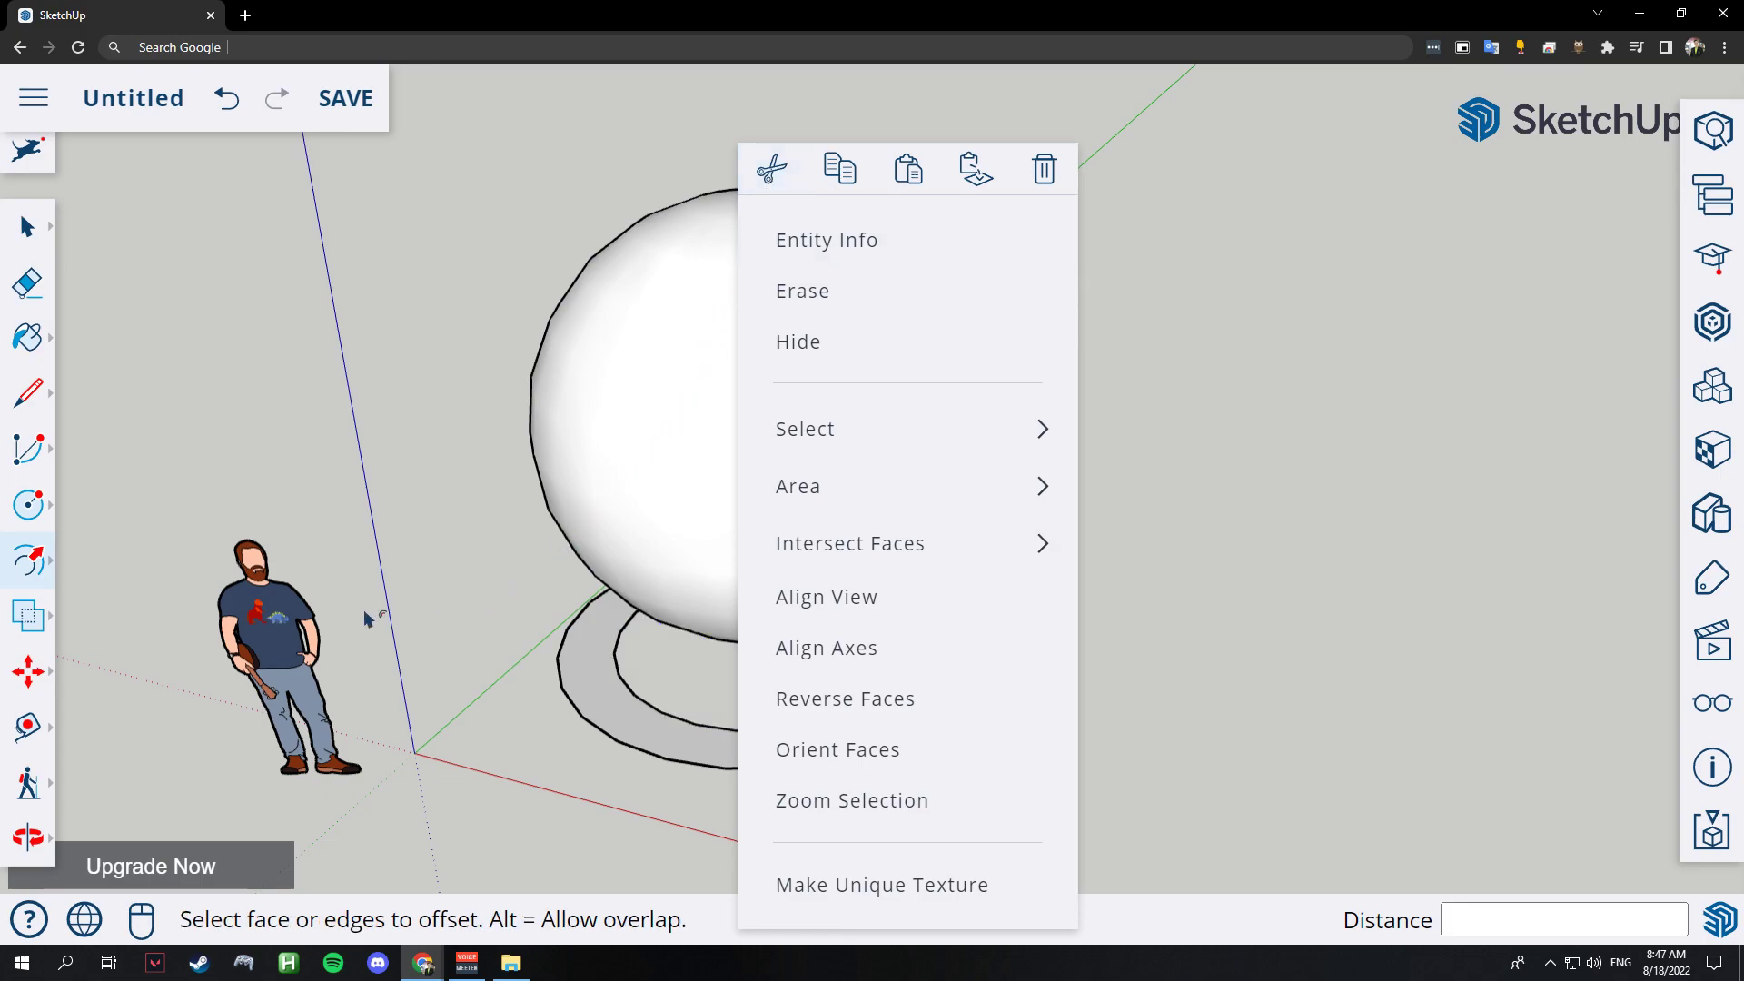
{"action": "left_click", "coordinate": [30, 565]}
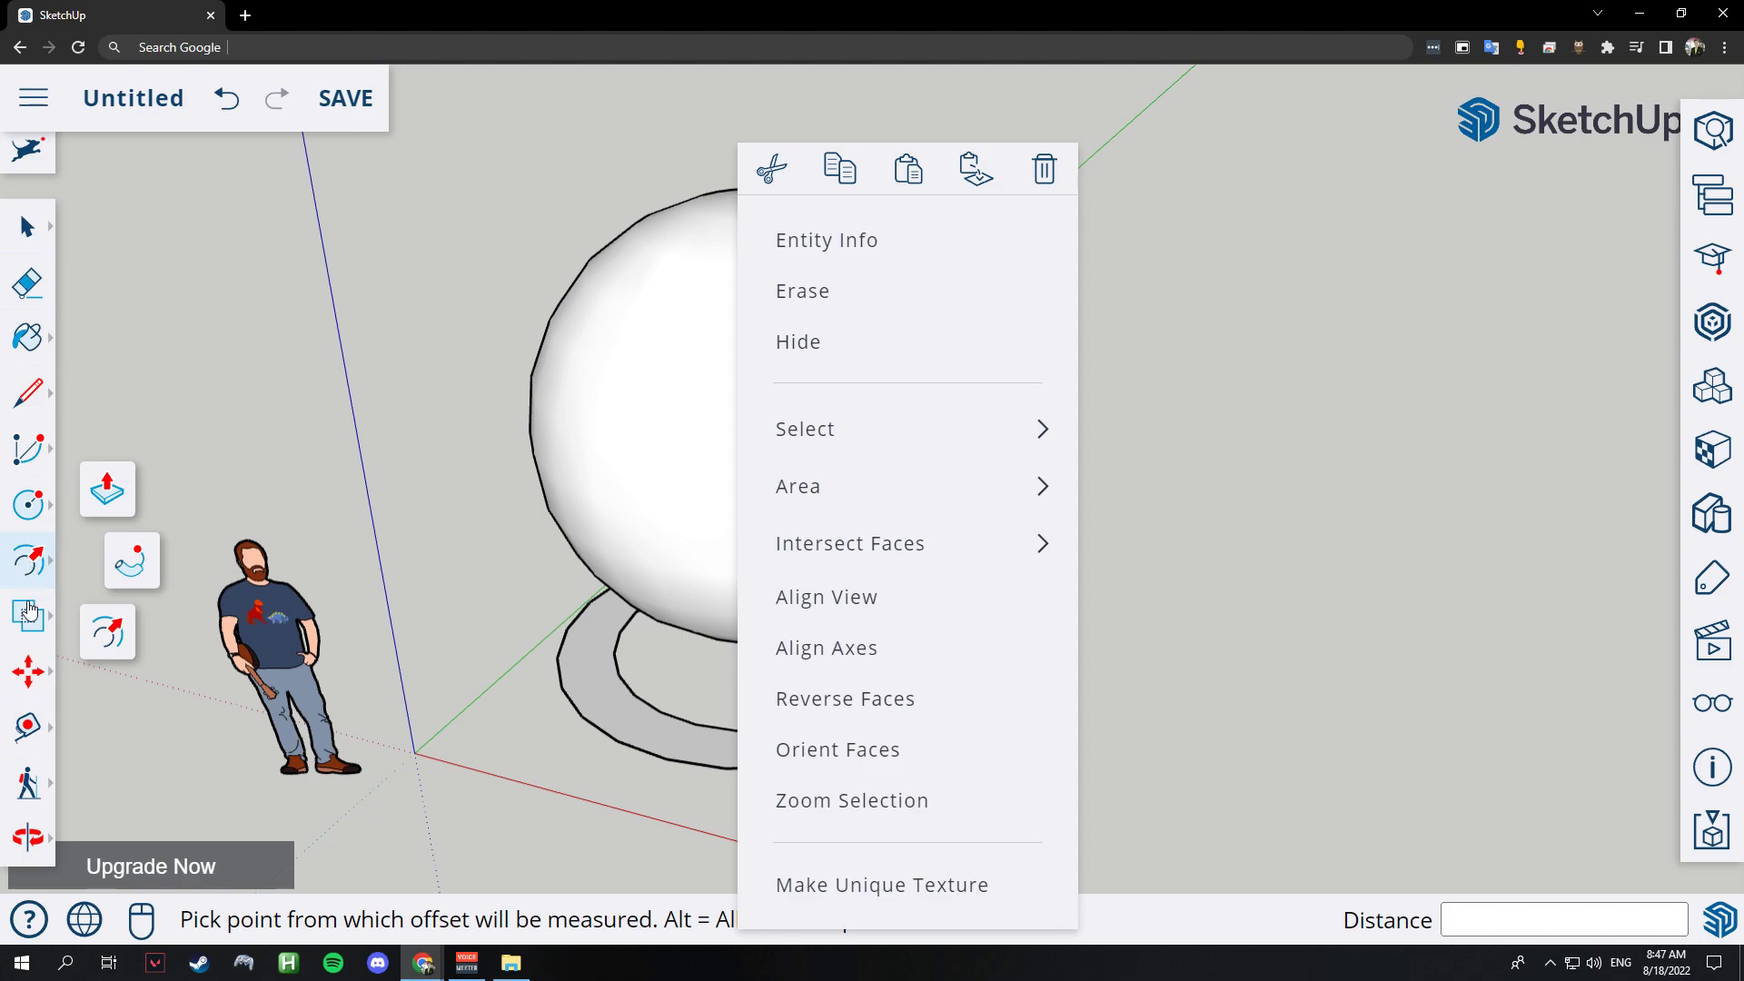
{"action": "left_click", "coordinate": [26, 681]}
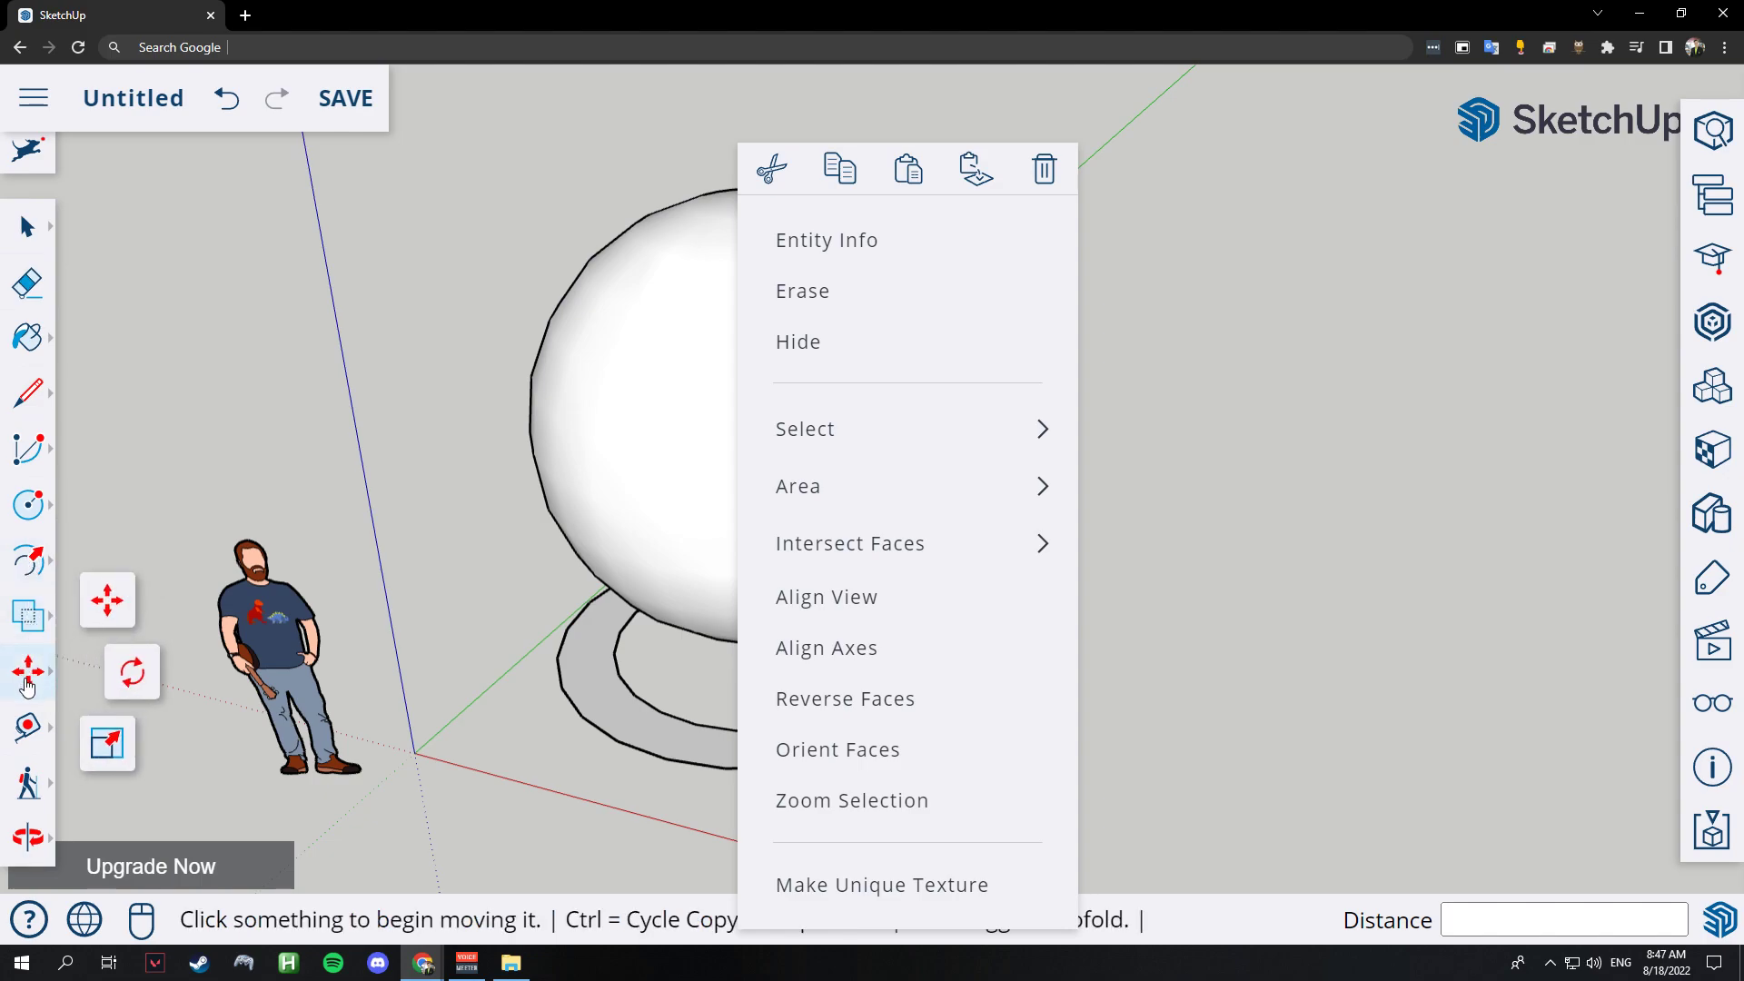
{"action": "left_click", "coordinate": [108, 753]}
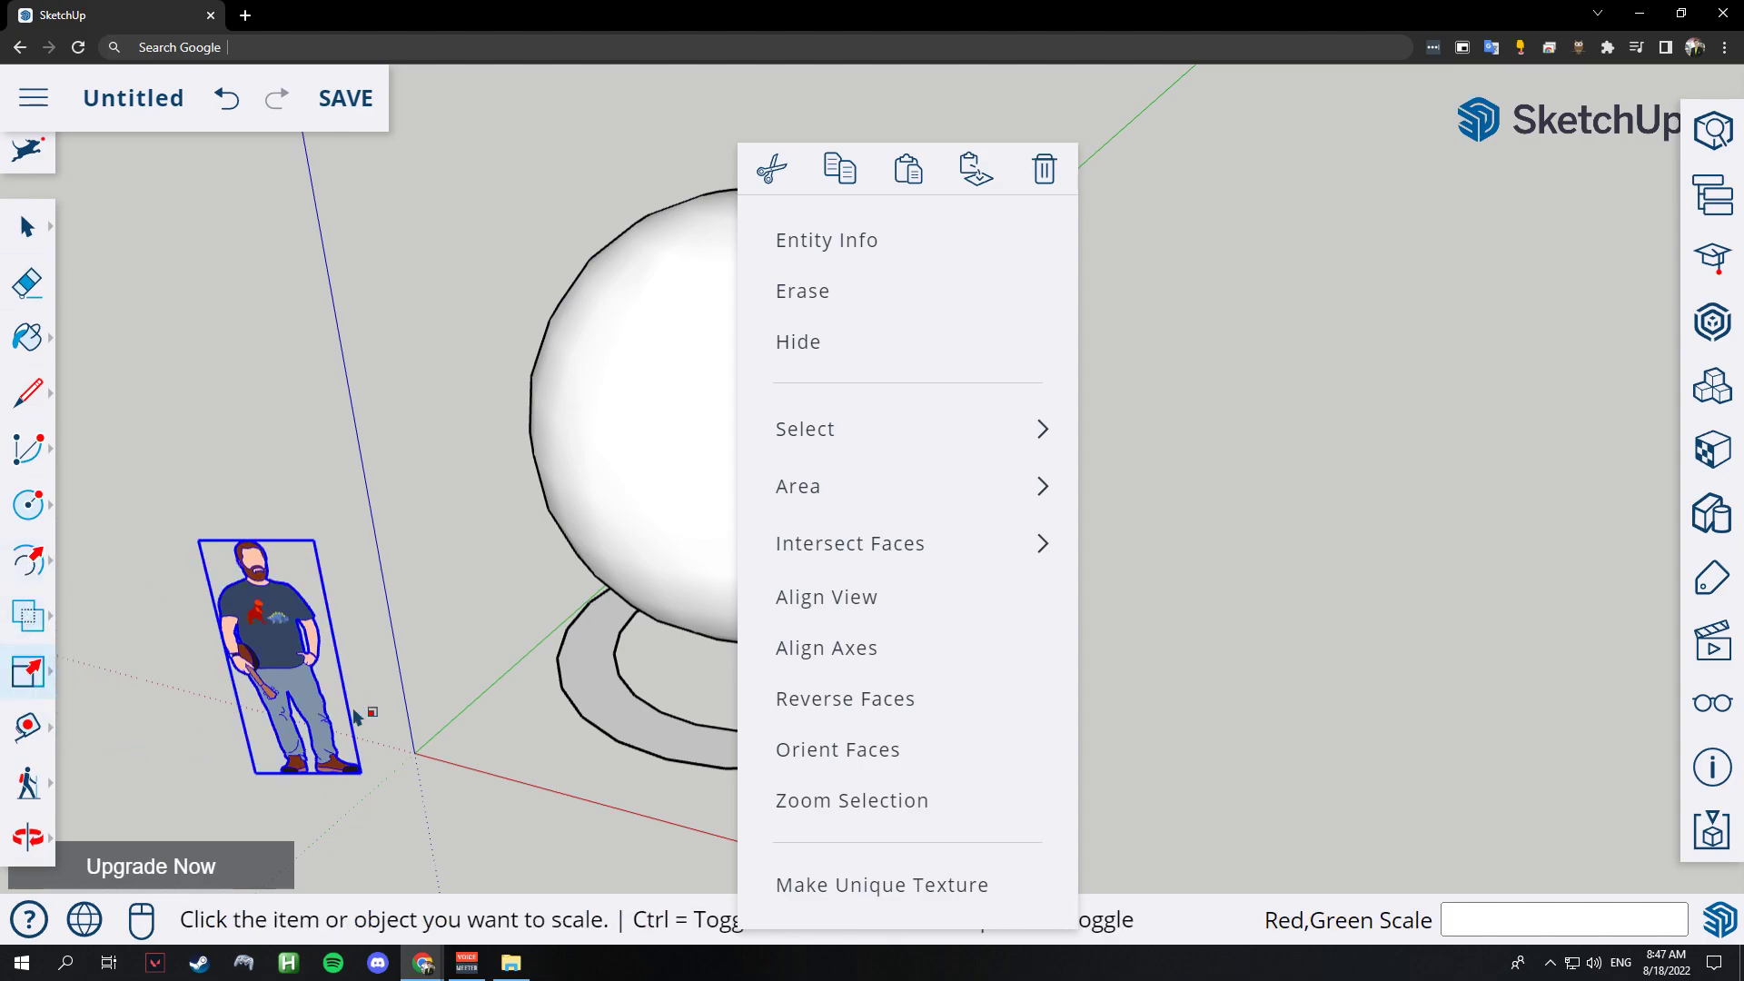
Scale the ring up by 1.75, then again by about 1.32.
{"action": "left_click", "coordinate": [602, 674]}
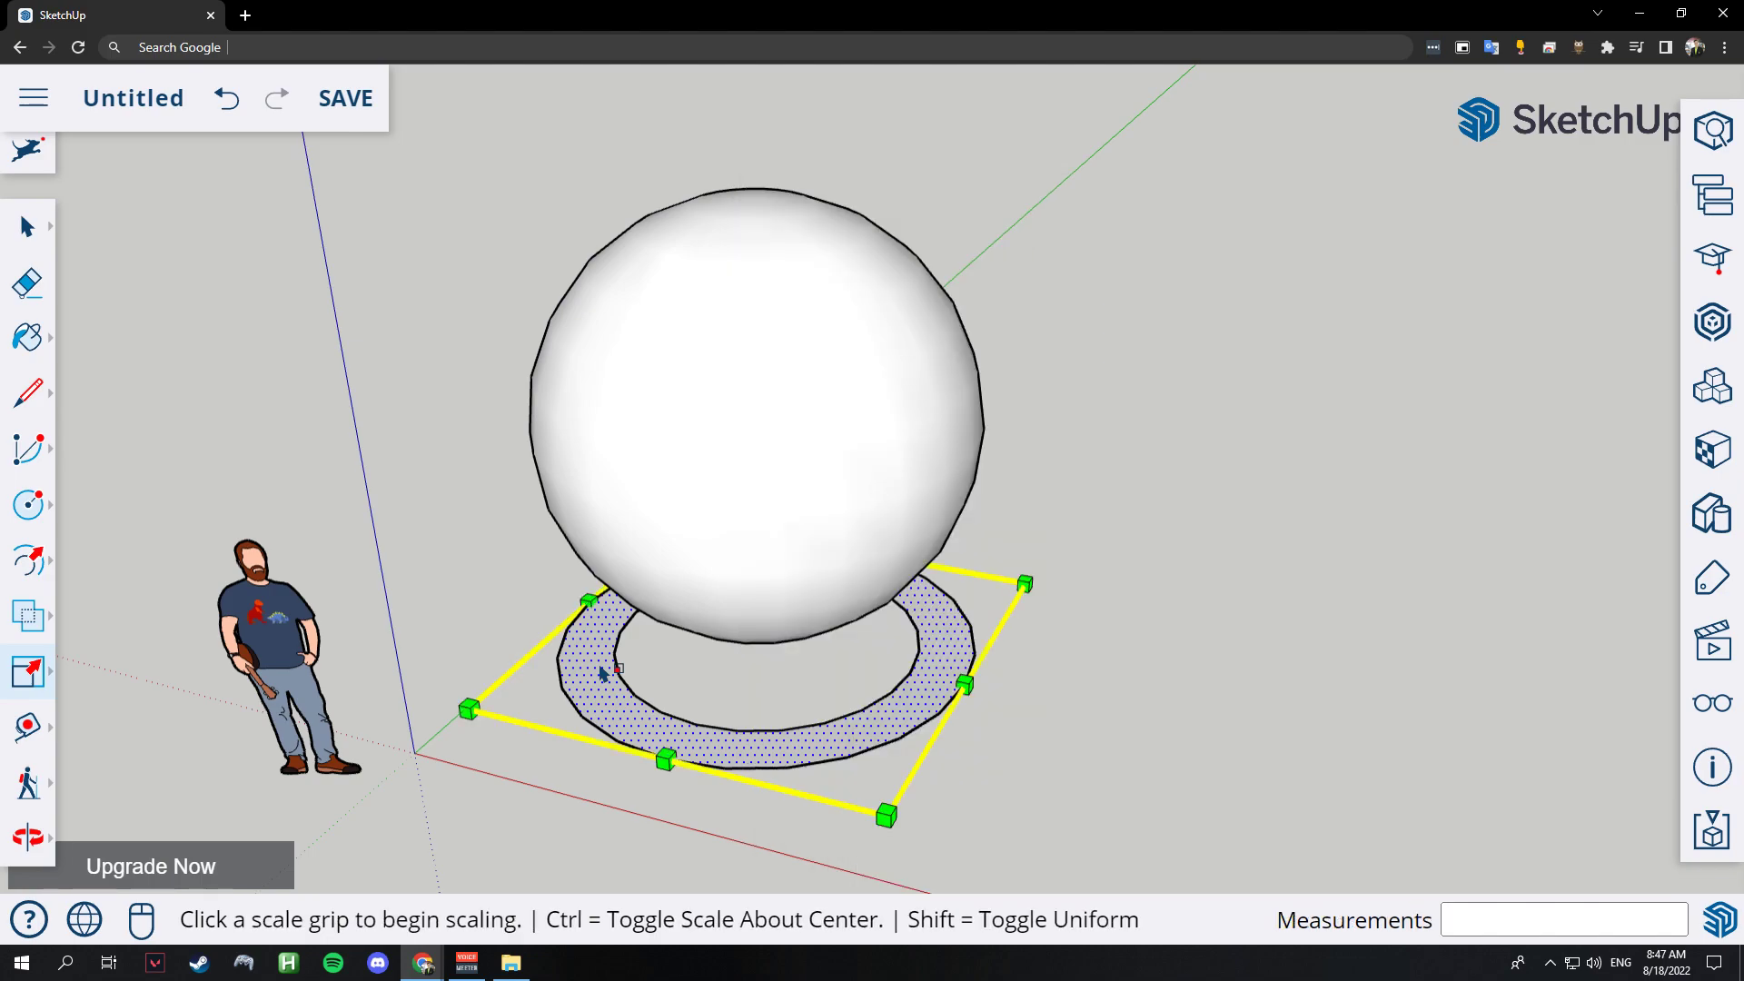
{"action": "left_click", "coordinate": [1025, 583]}
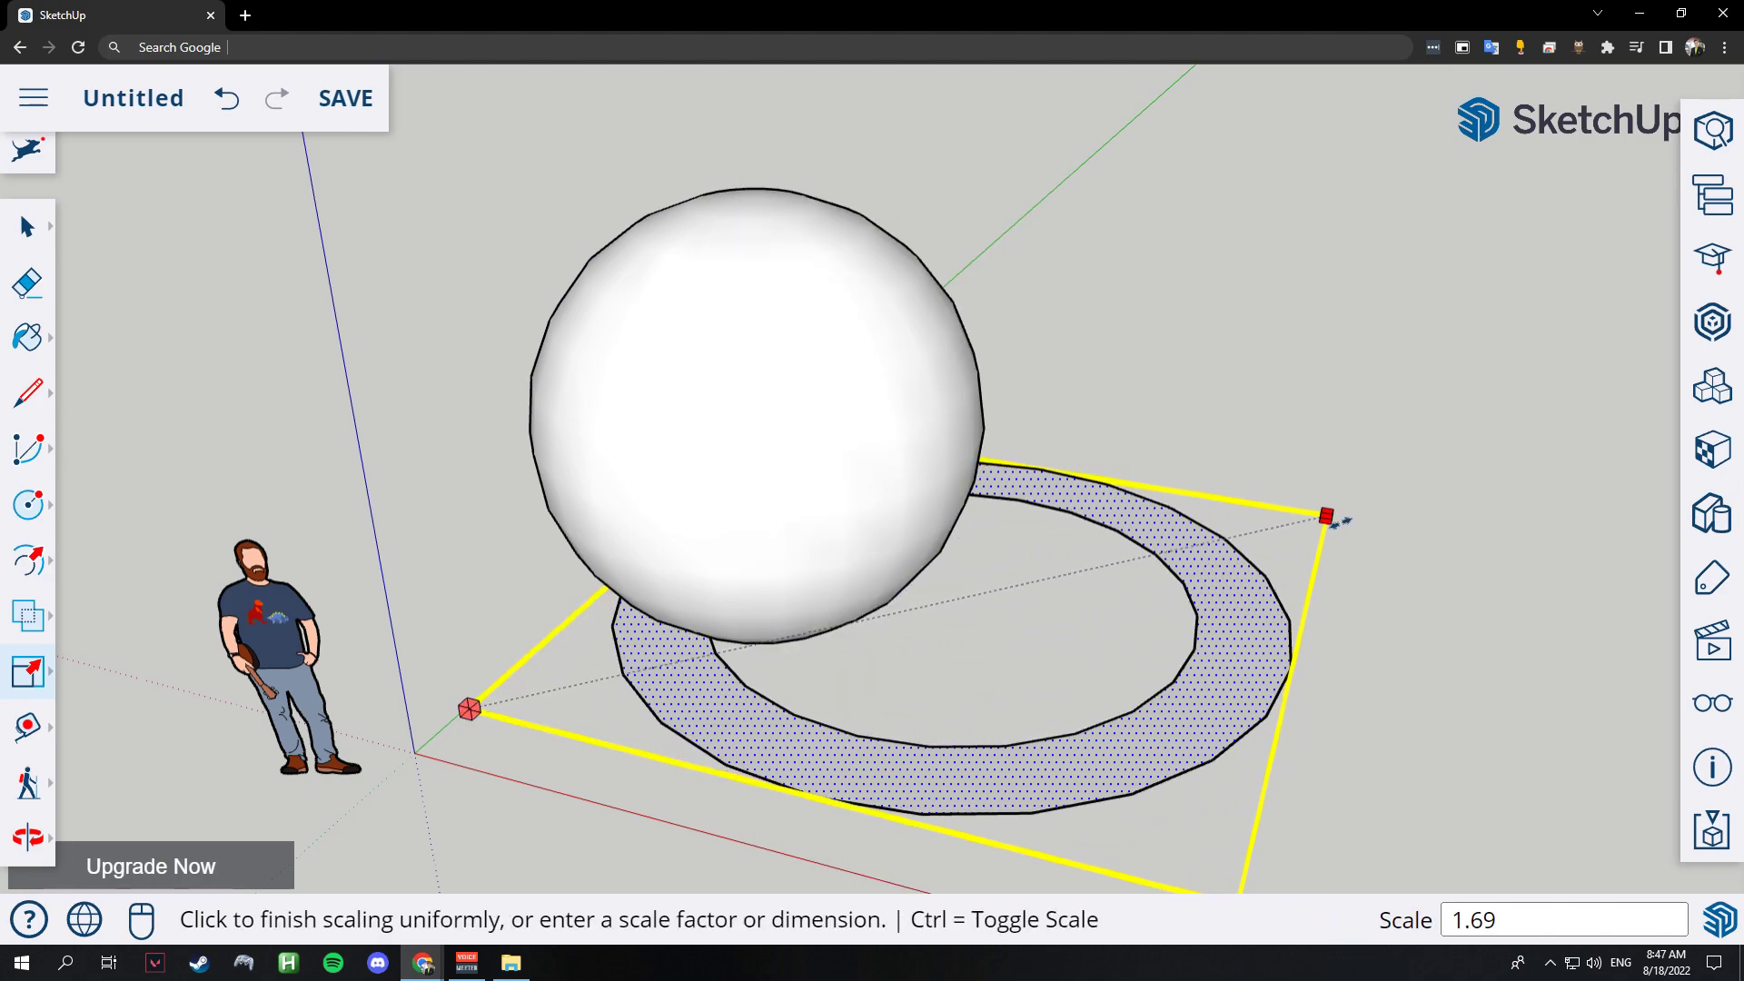
{"action": "left_click", "coordinate": [1353, 514]}
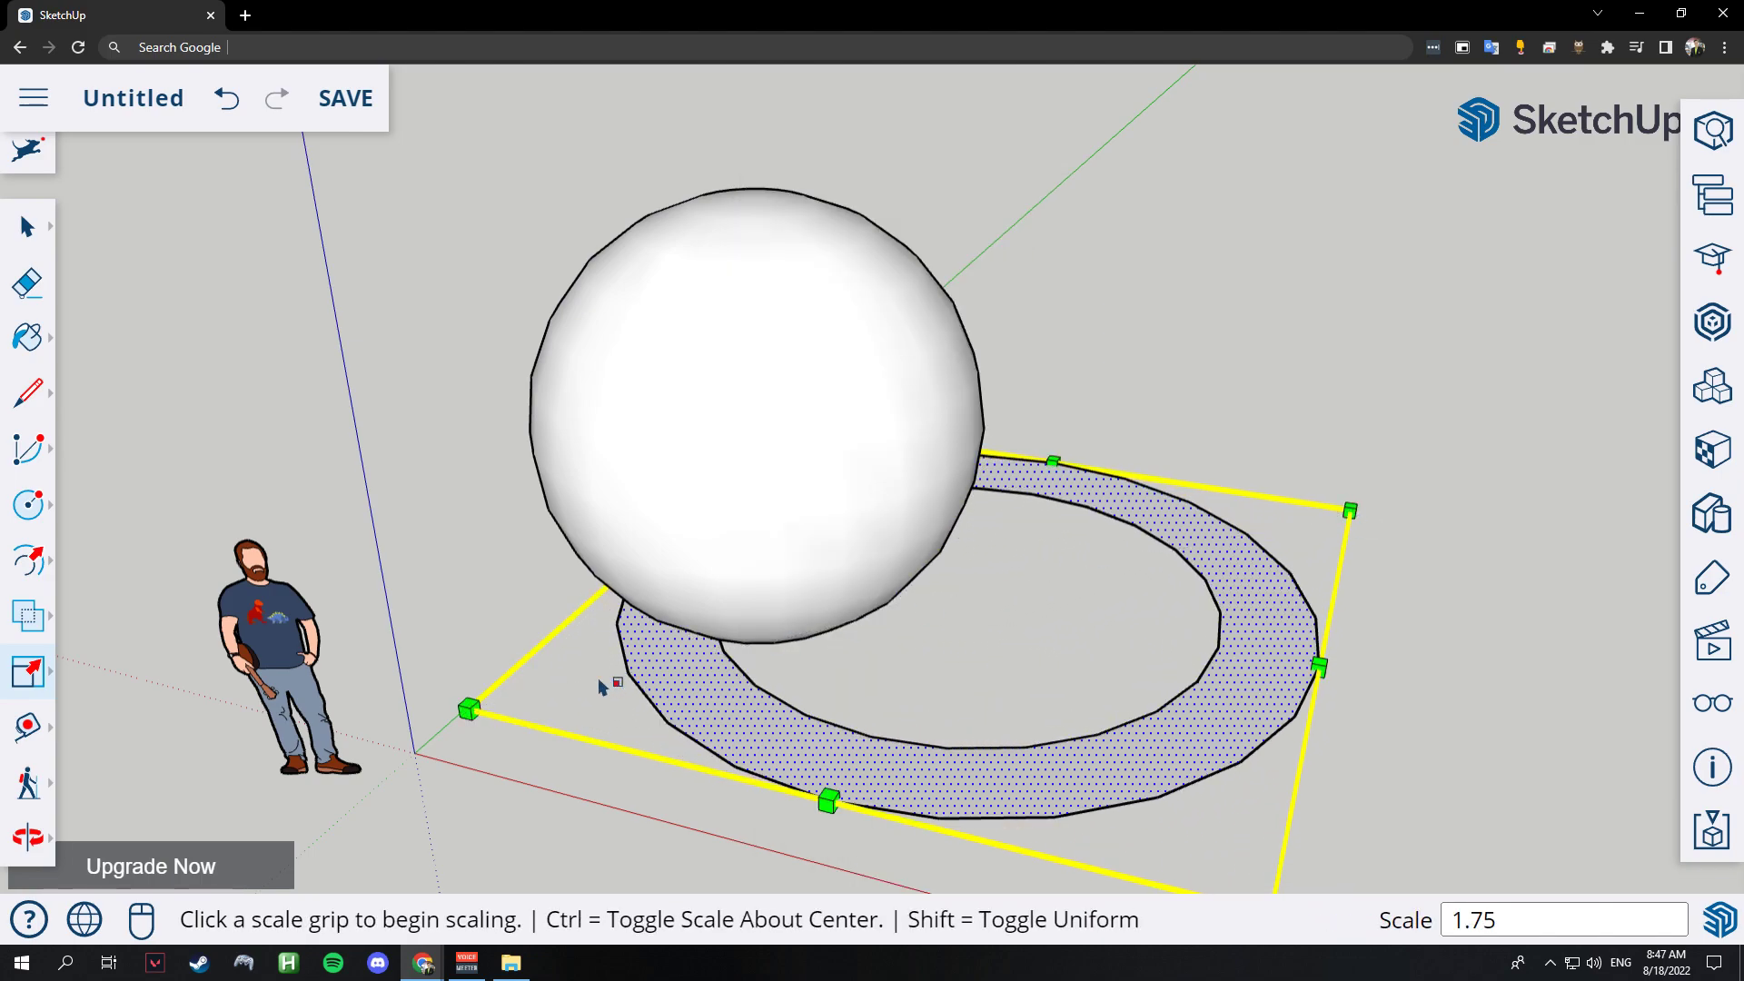
{"action": "left_click", "coordinate": [468, 709]}
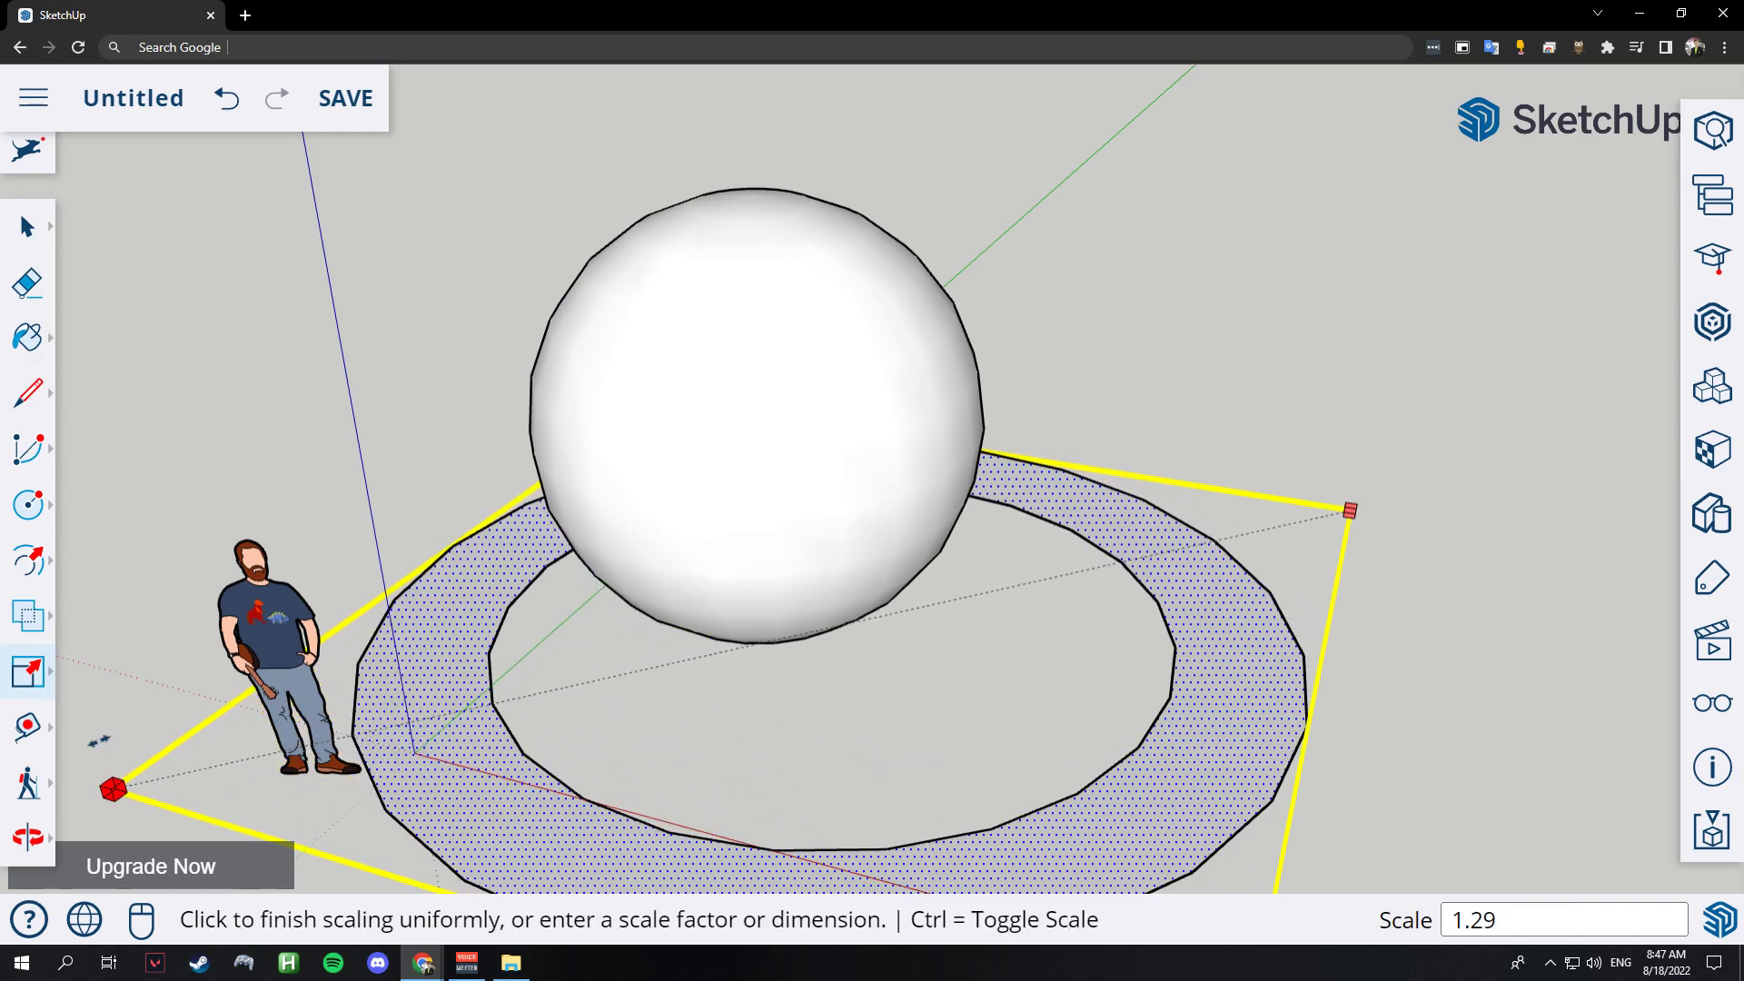
{"action": "left_click", "coordinate": [77, 748]}
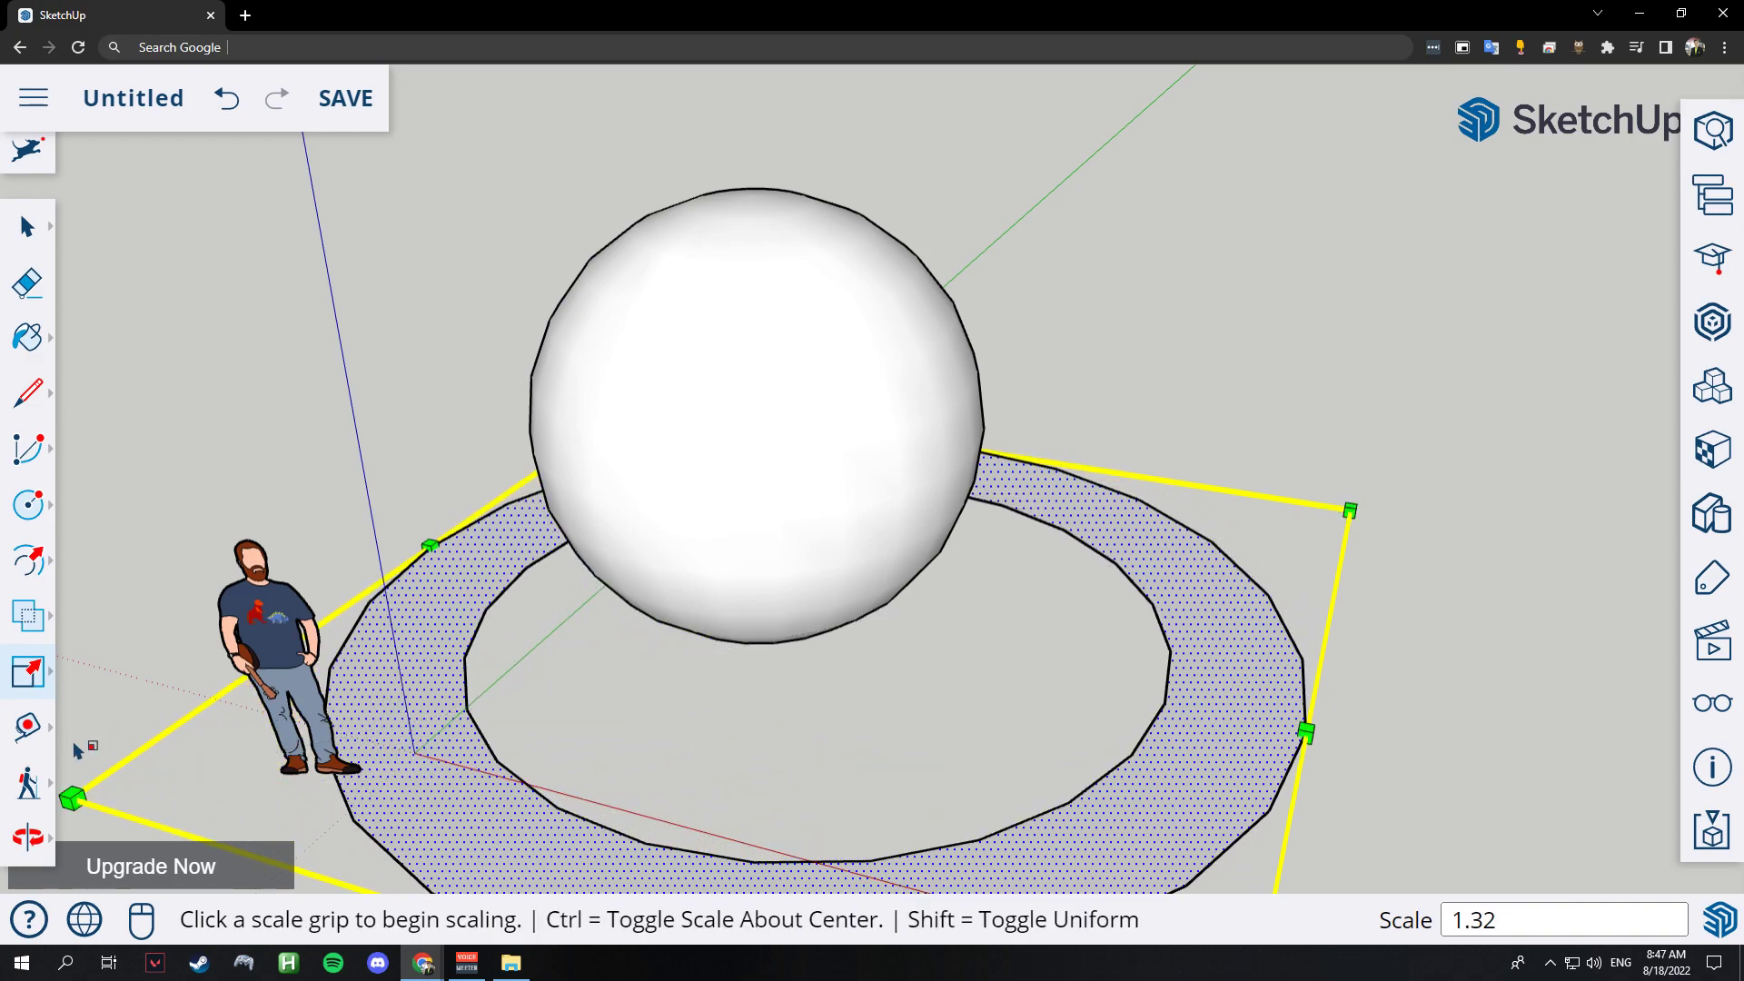
{"action": "scroll", "coordinate": [636, 638], "scroll_direction": "down", "scroll_amount": 4}
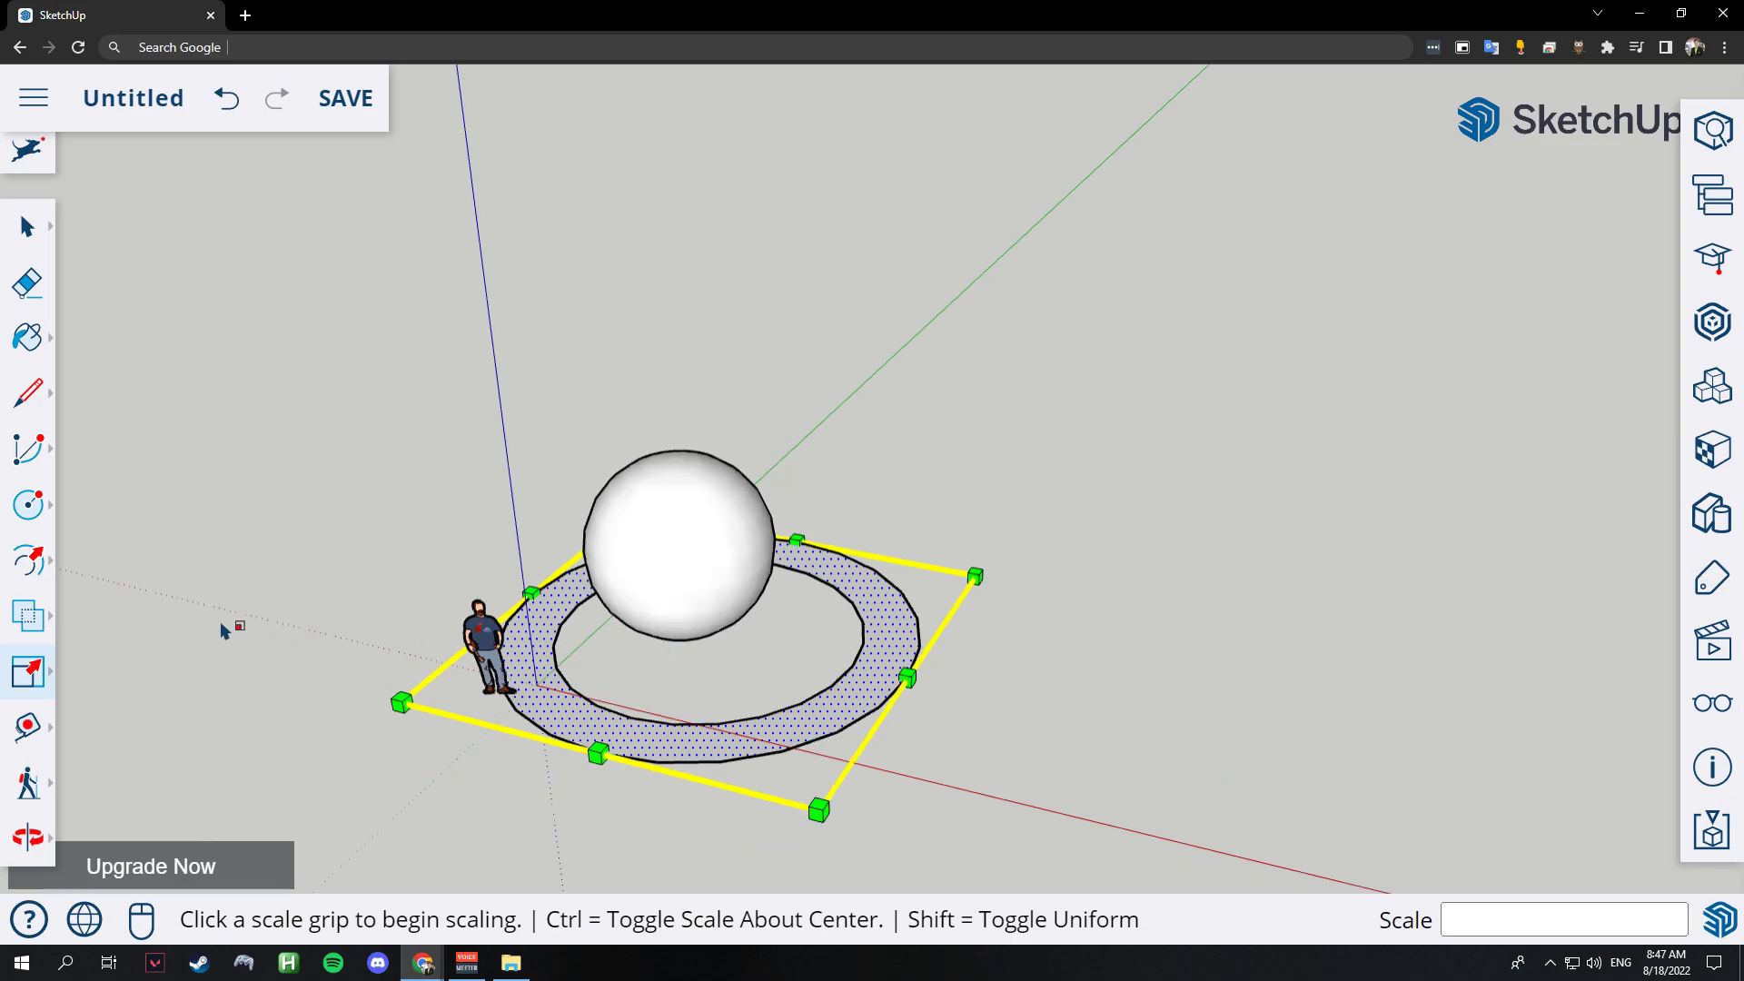
{"action": "left_click", "coordinate": [41, 674]}
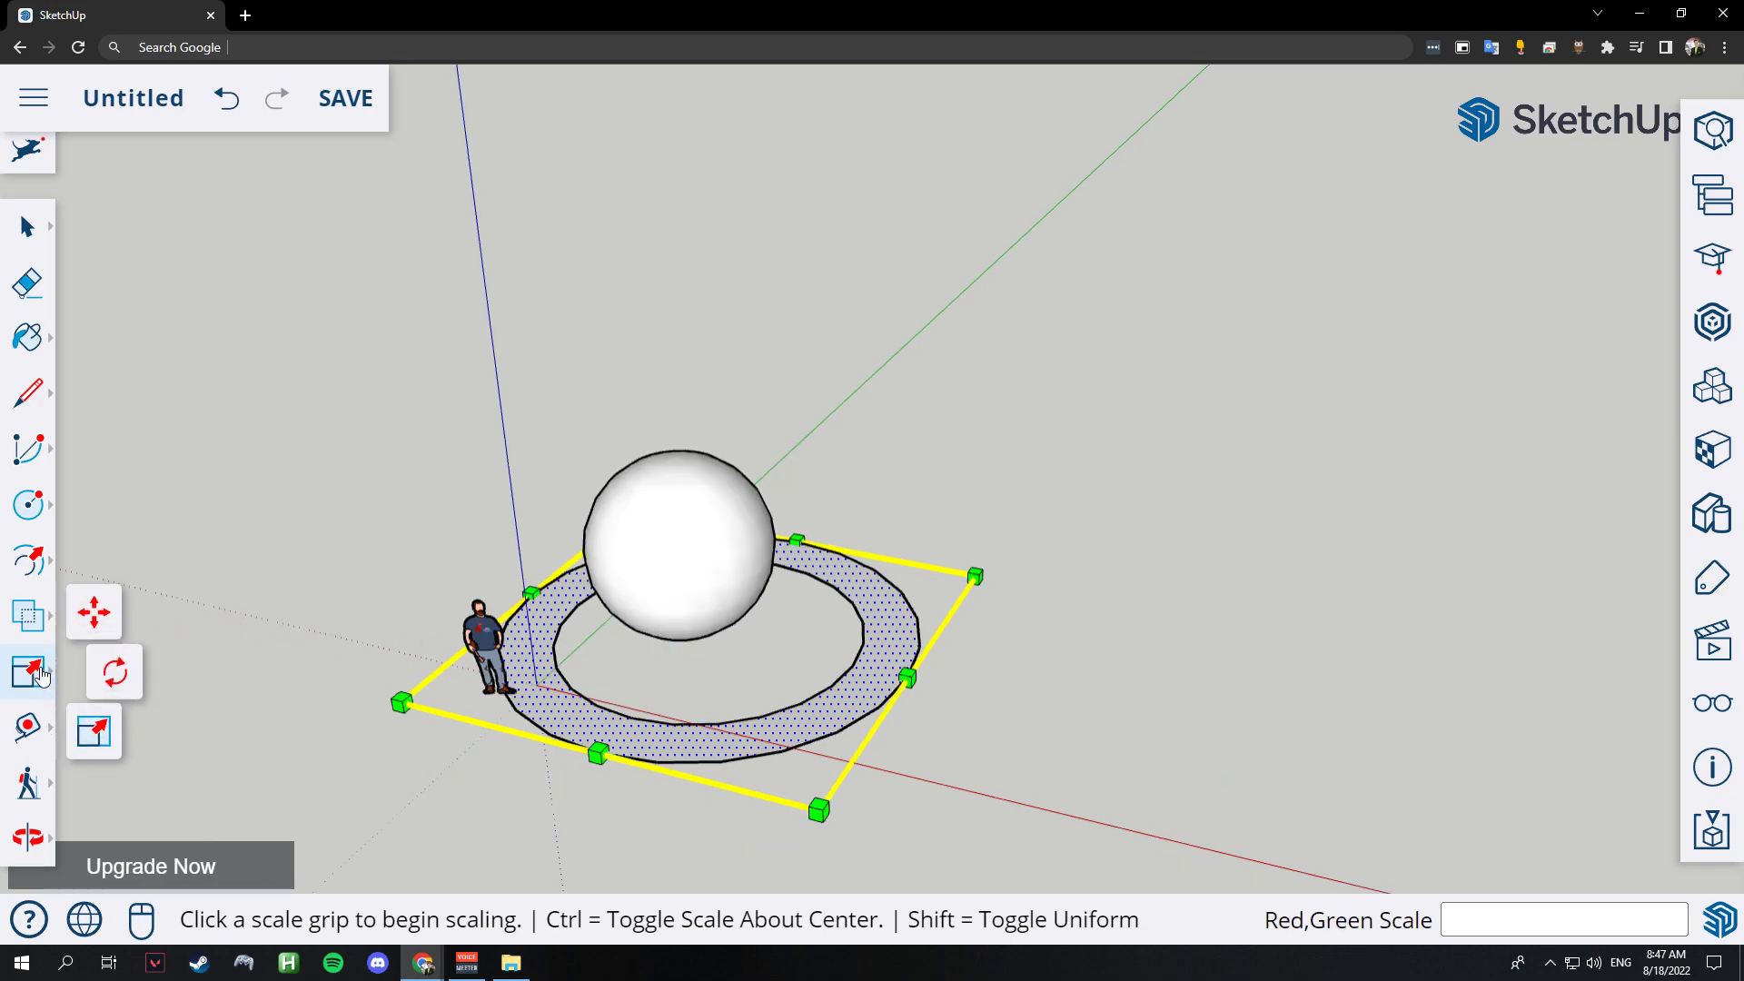
Raise the ring up around the sphere's middle.
{"action": "left_click", "coordinate": [101, 610]}
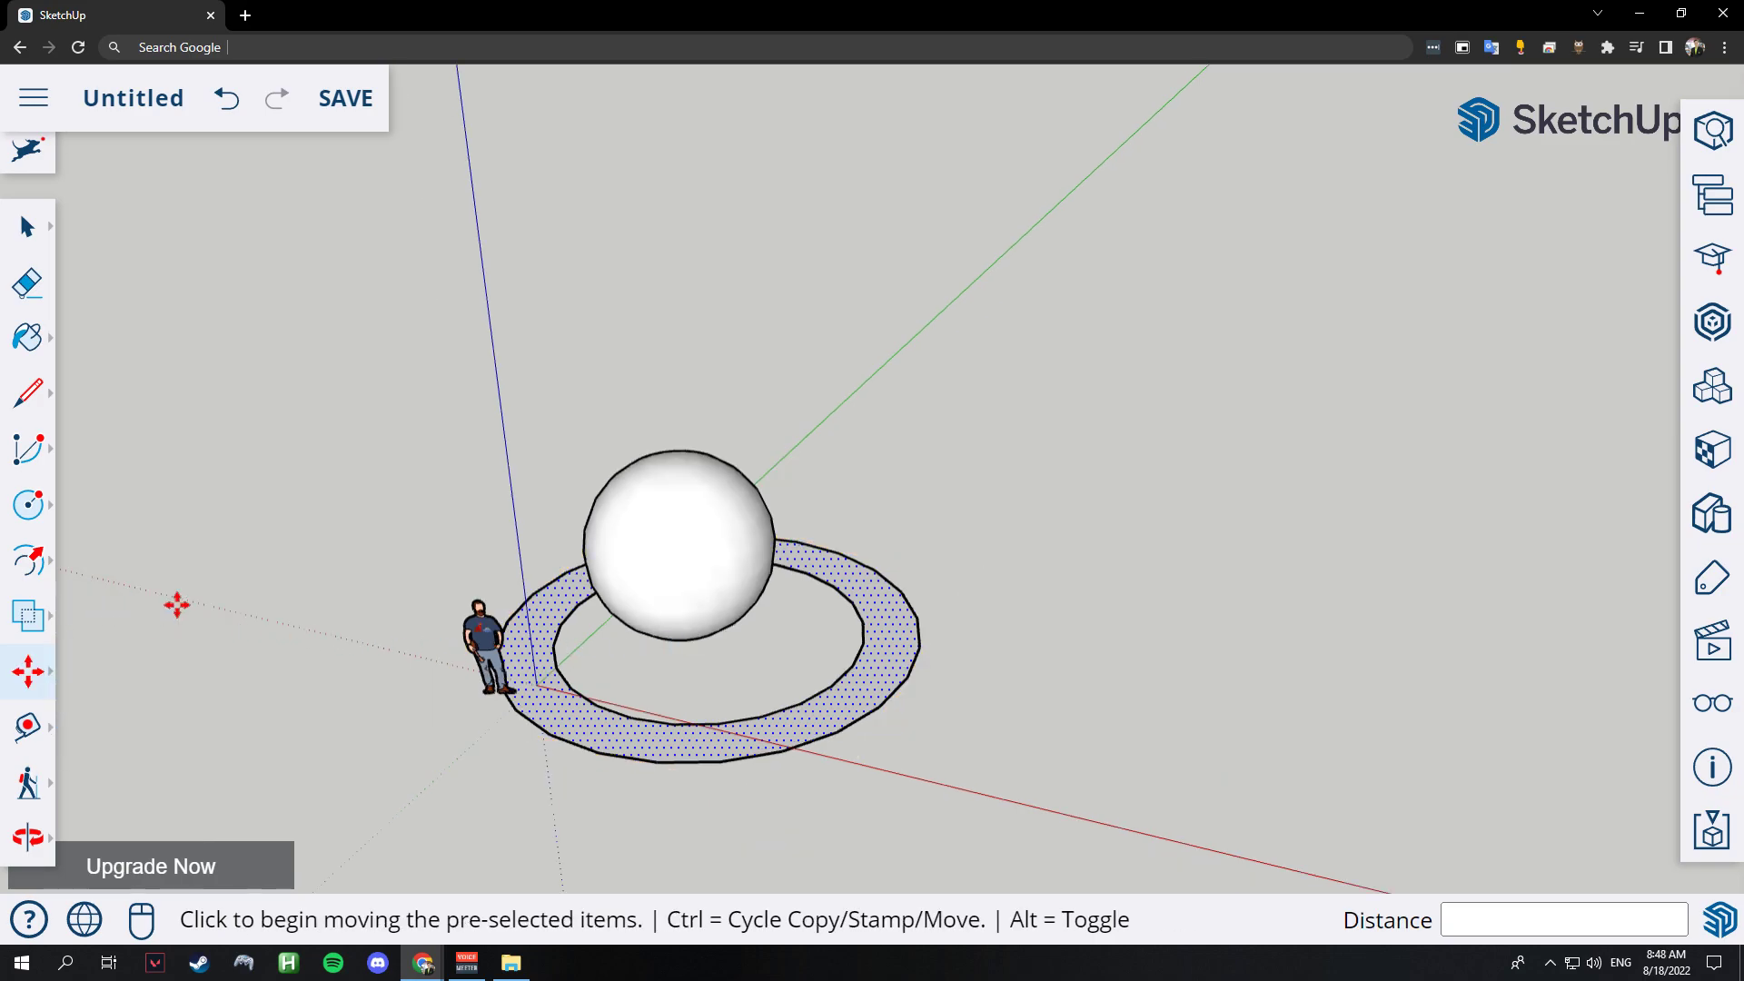
{"action": "left_click", "coordinate": [892, 628]}
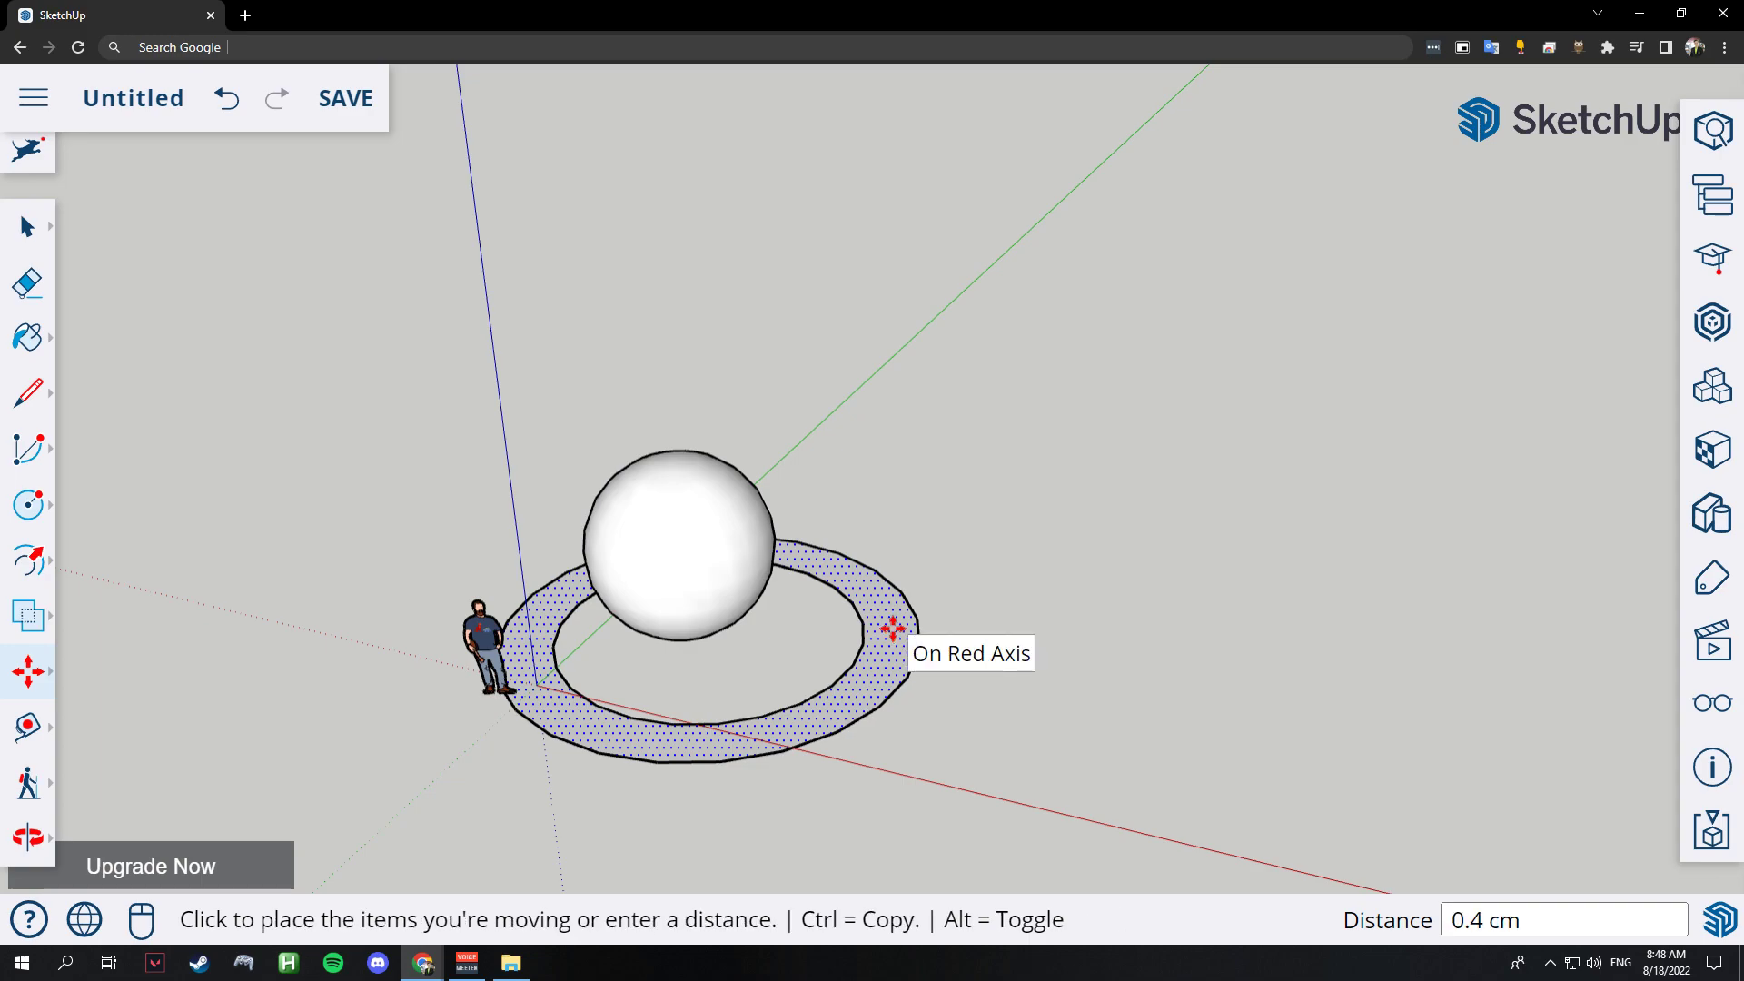
{"action": "left_click", "coordinate": [893, 628]}
{"action": "left_click", "coordinate": [538, 634]}
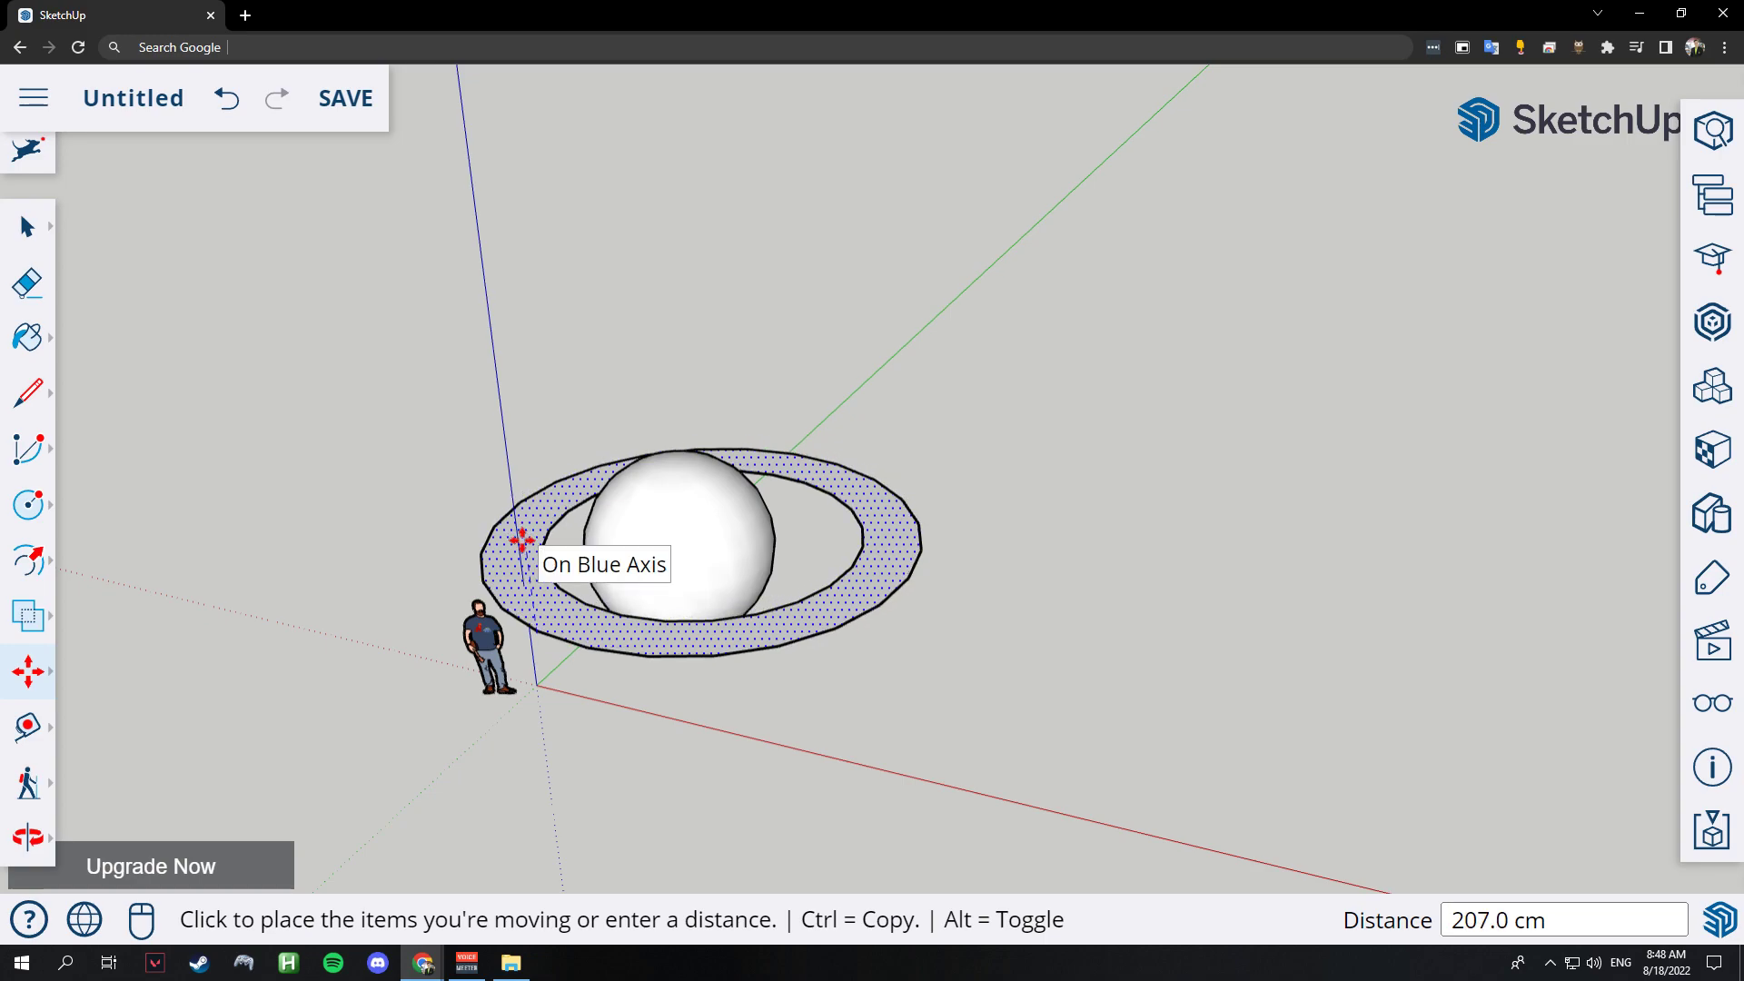
{"action": "left_click", "coordinate": [522, 542]}
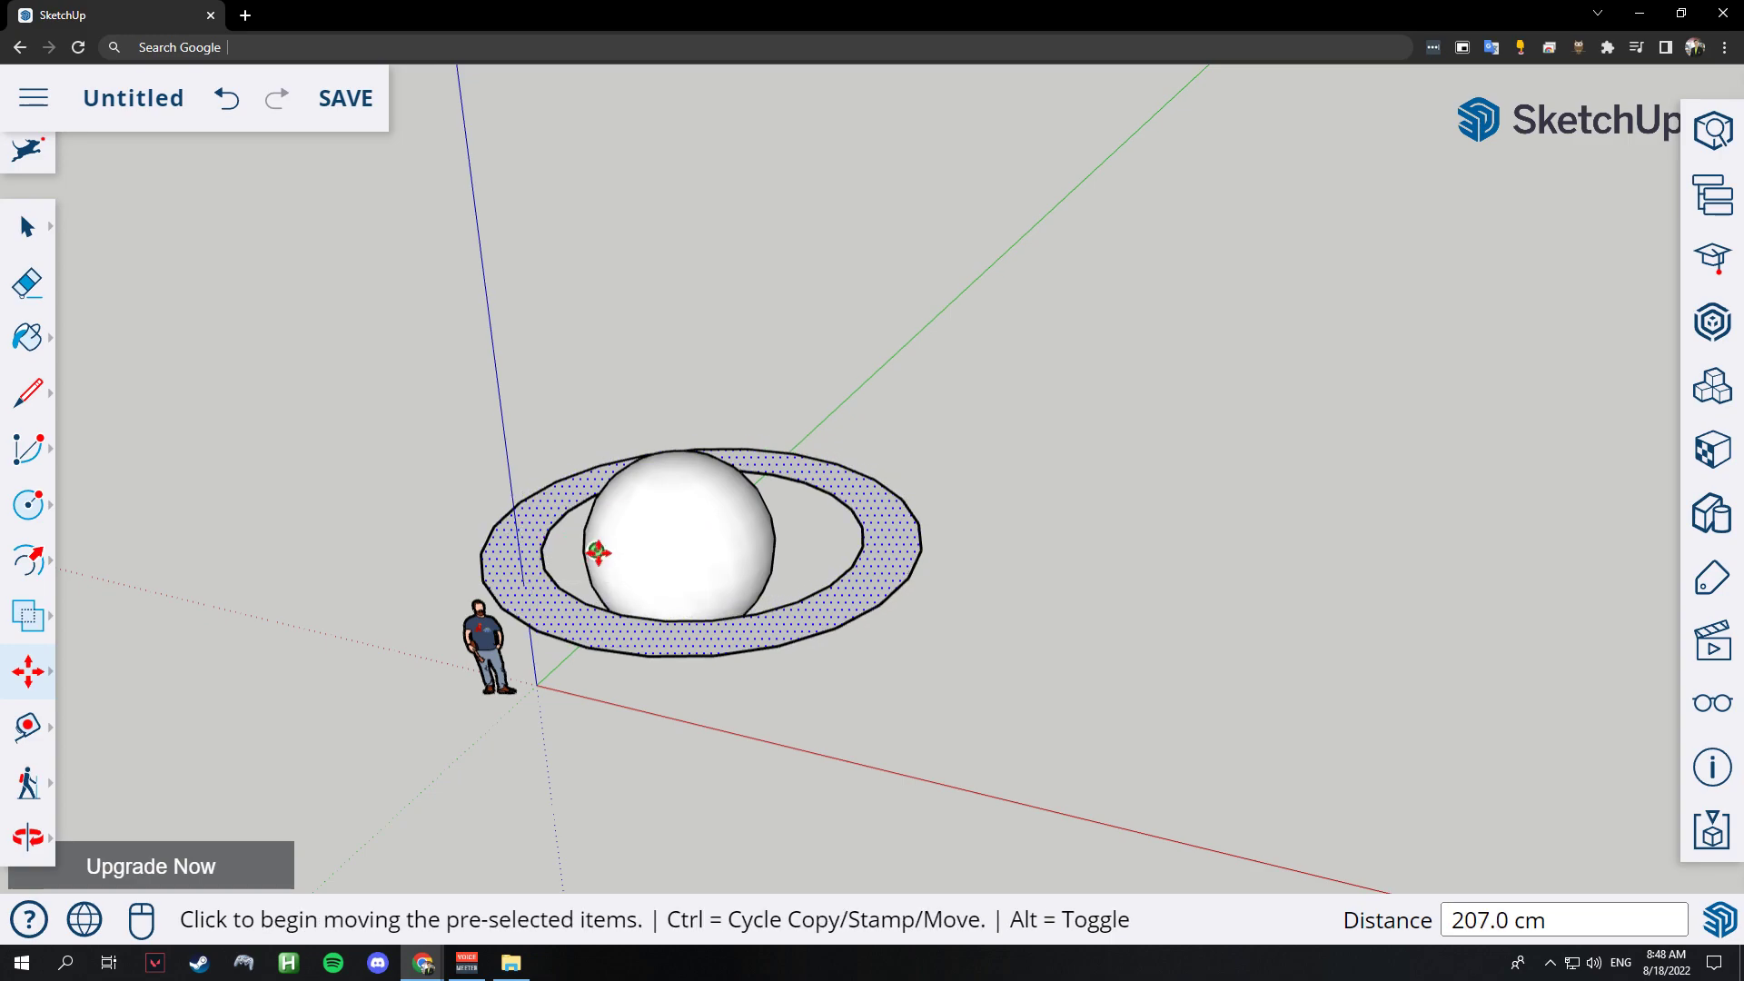
Check the ring from above and nudge it so it's centred on the sphere.
{"action": "left_click", "coordinate": [47, 837]}
{"action": "left_click_drag", "start_coordinate": [1008, 416], "coordinate": [420, 572]}
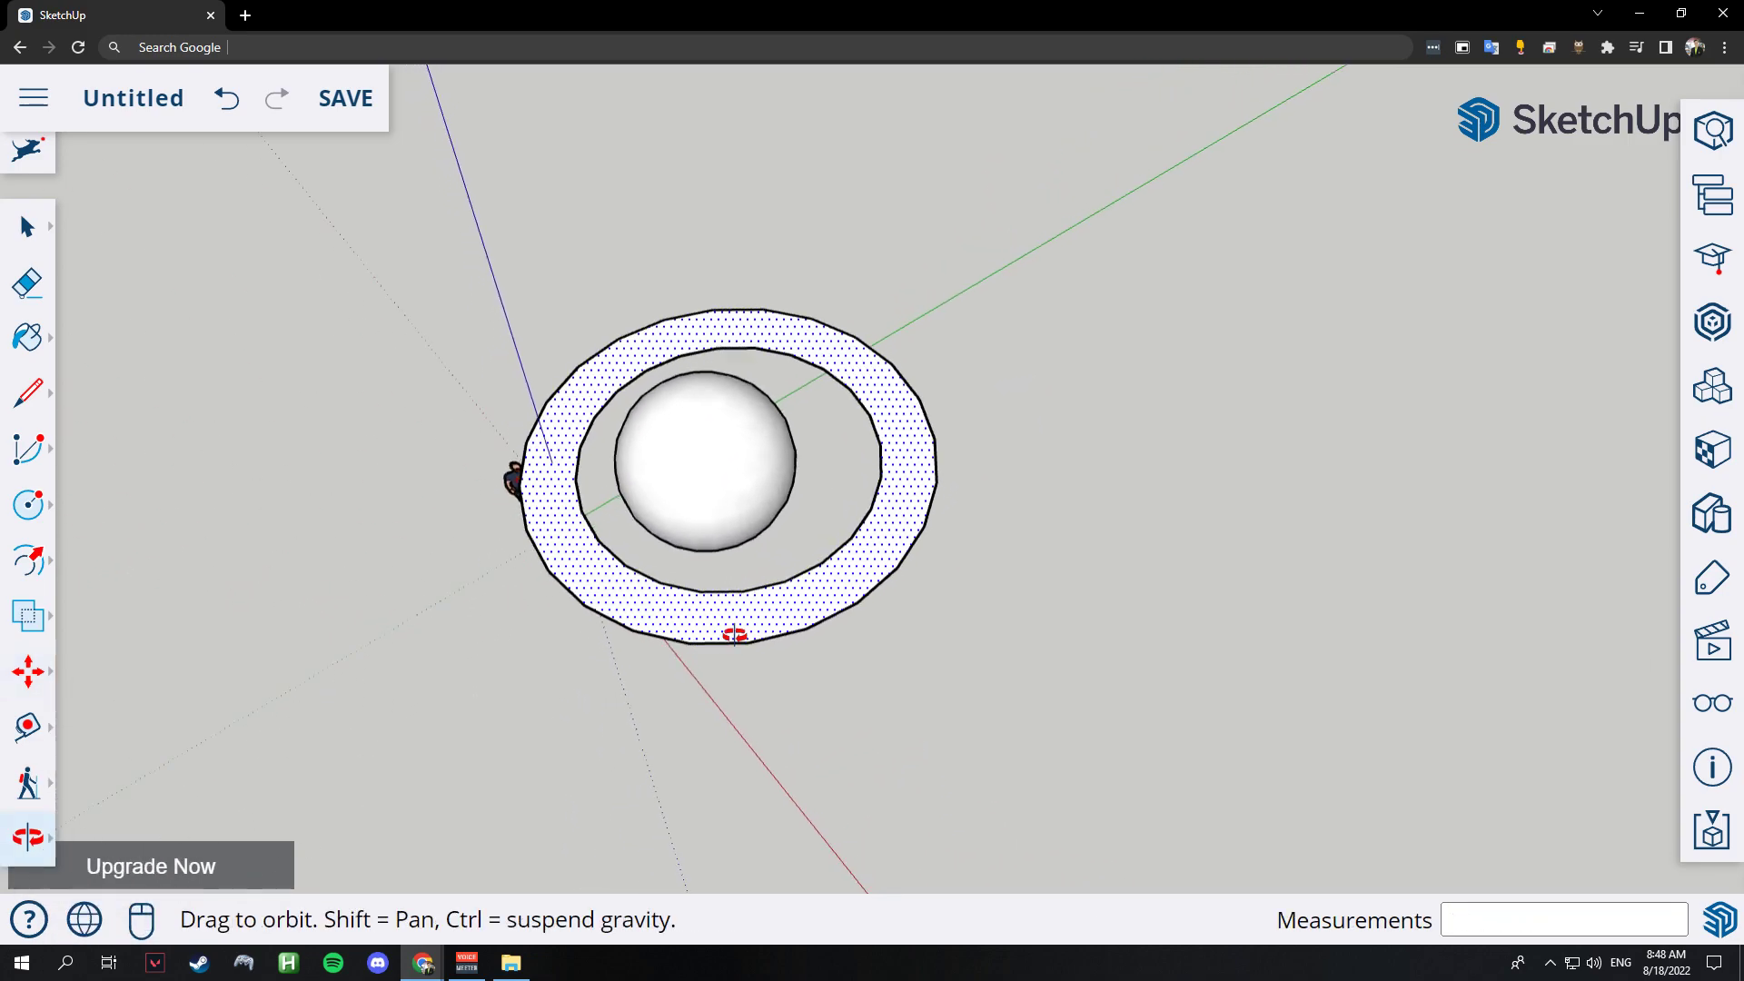
{"action": "left_click", "coordinate": [24, 674]}
{"action": "left_click", "coordinate": [815, 555]}
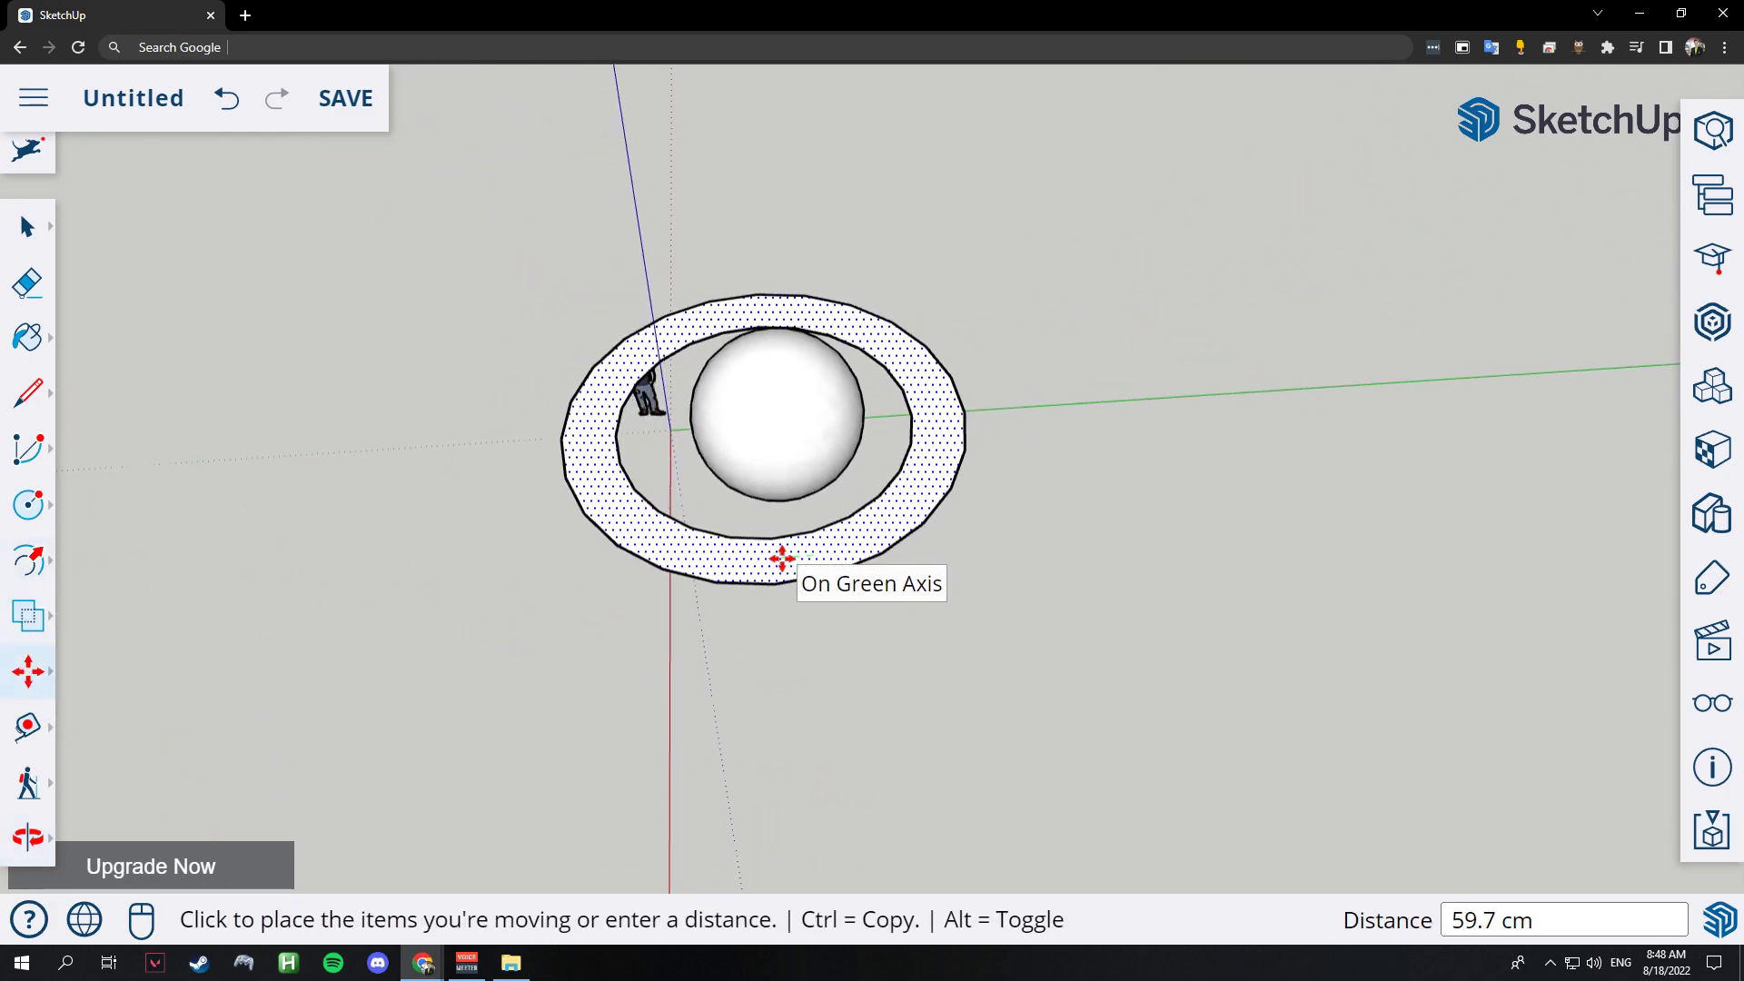
{"action": "left_click", "coordinate": [789, 559]}
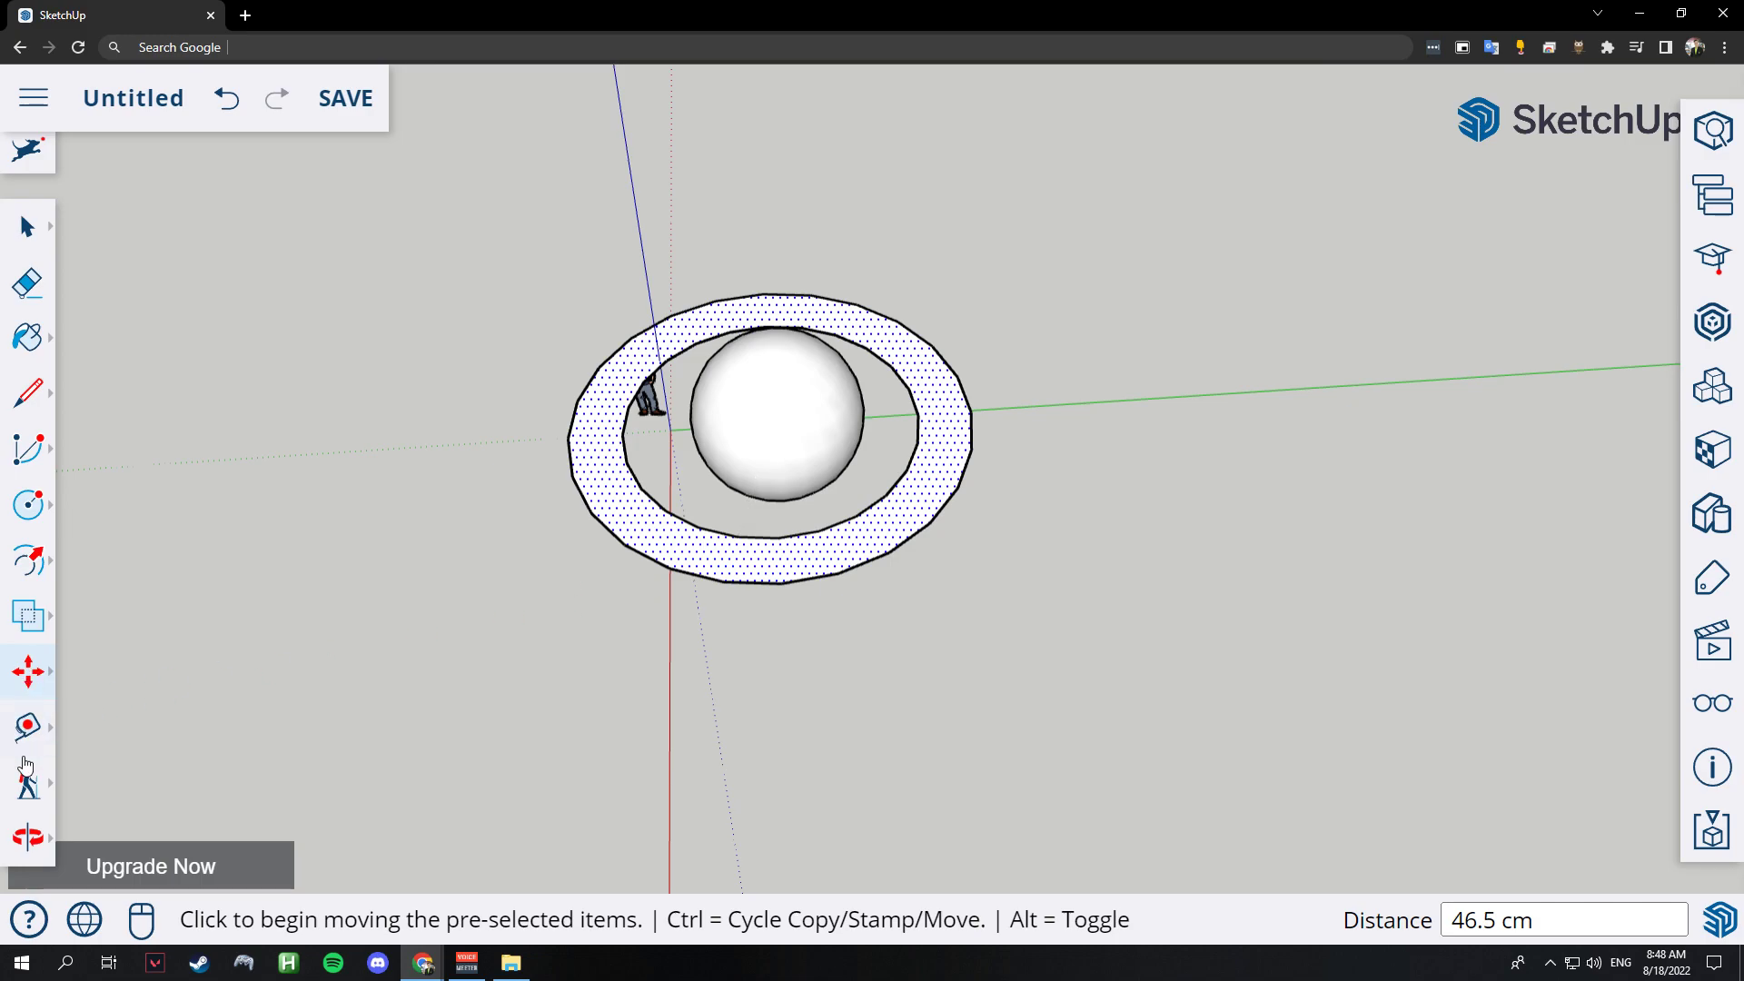
{"action": "left_click", "coordinate": [27, 836]}
{"action": "mouse_move", "coordinate": [530, 540]}
{"action": "left_mouse_down"}
{"action": "mouse_move", "coordinate": [1063, 494]}
{"action": "mouse_move", "coordinate": [1310, 448]}
{"action": "mouse_move", "coordinate": [288, 683]}
{"action": "left_mouse_up"}
{"action": "left_click", "coordinate": [30, 681]}
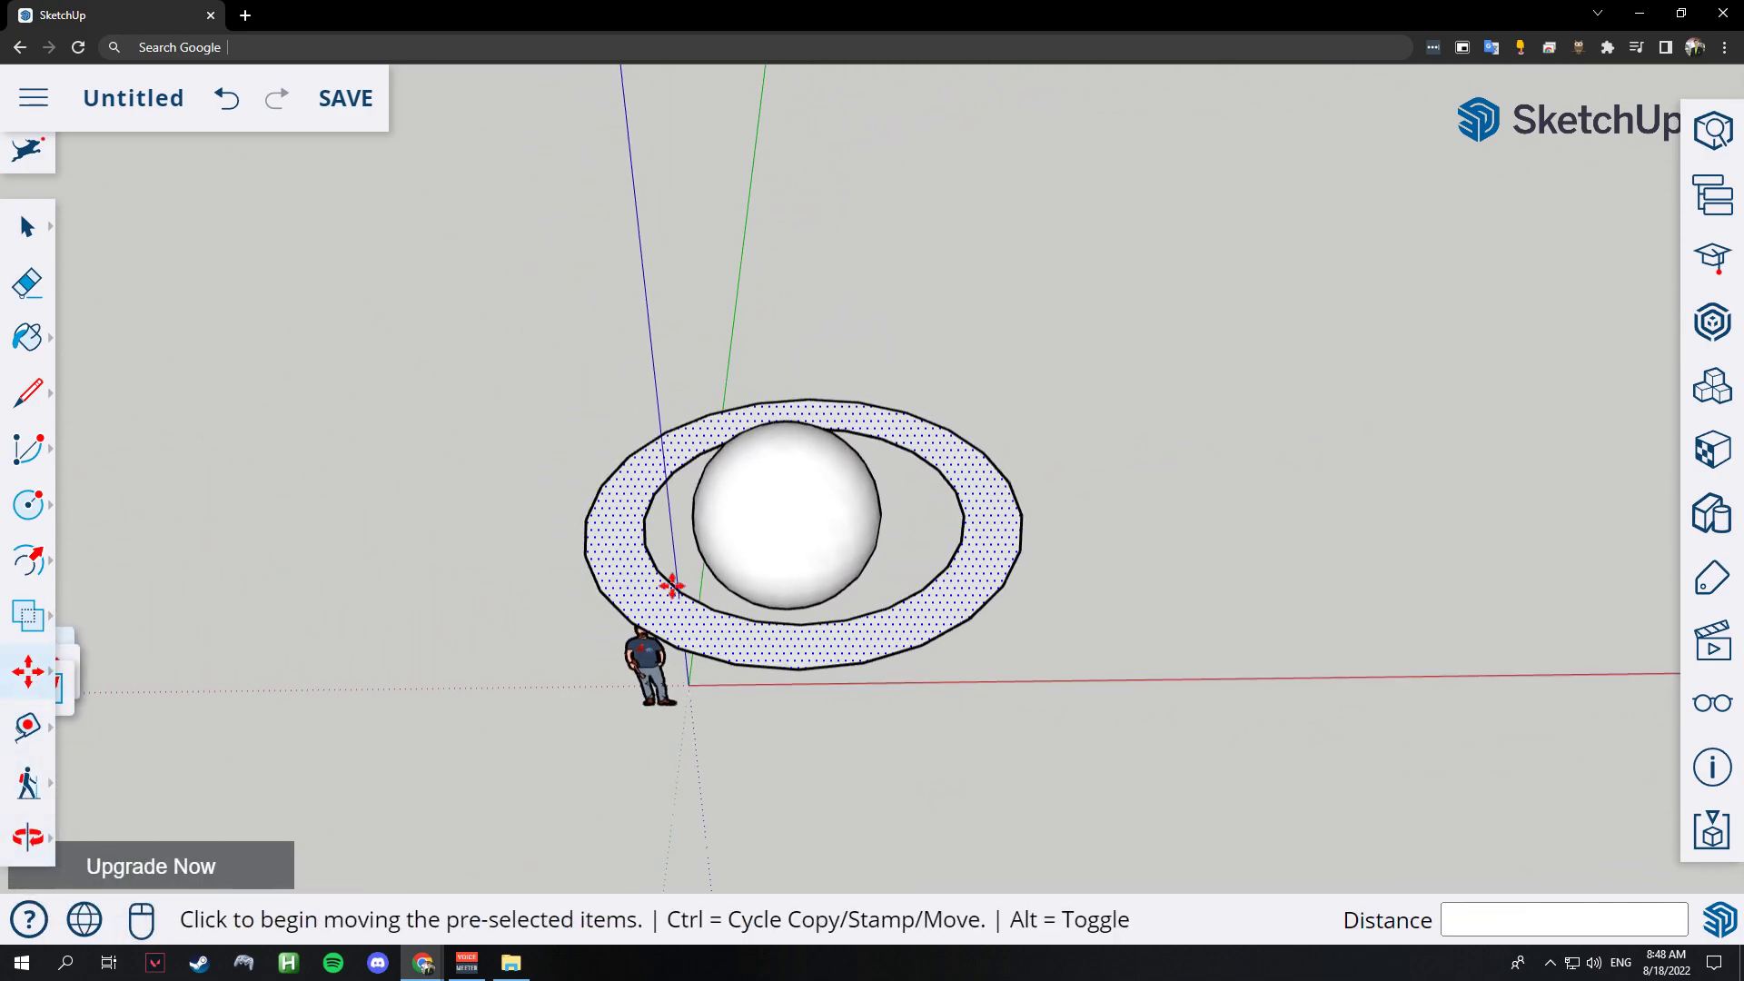
{"action": "left_click", "coordinate": [1003, 537]}
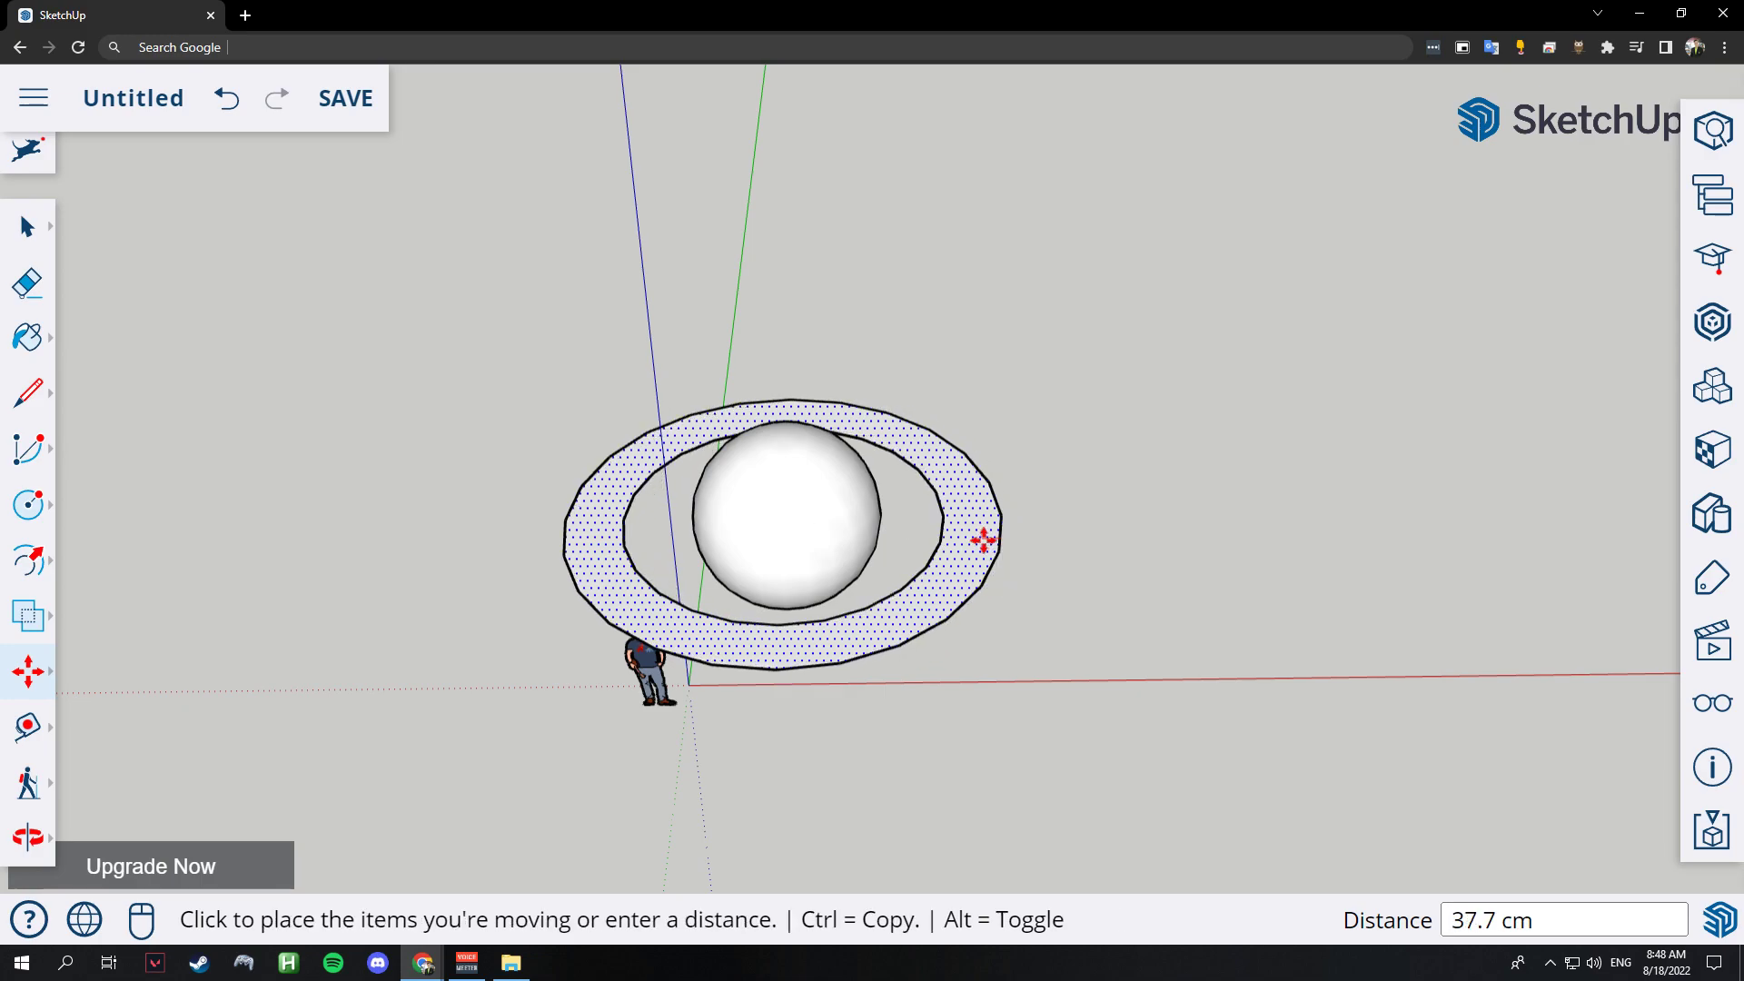
{"action": "left_click", "coordinate": [989, 541]}
{"action": "left_click", "coordinate": [28, 836]}
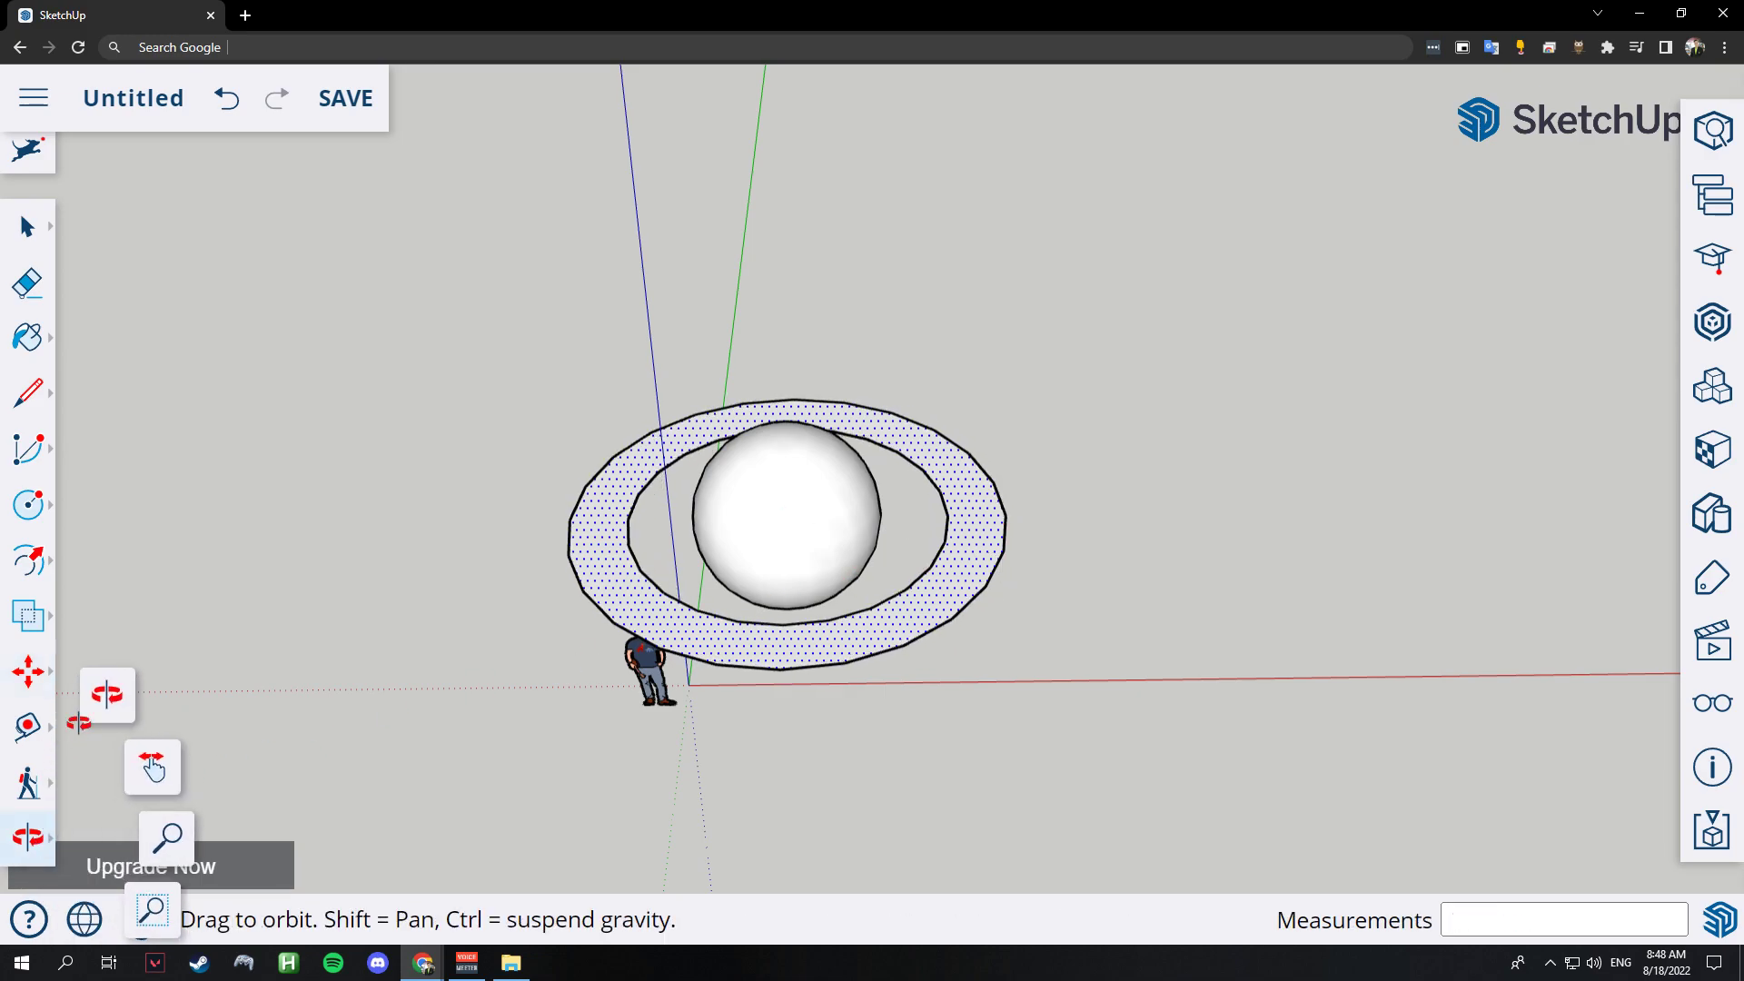
Paint the sphere with the tan Stone material and close the Materials panel.
{"action": "mouse_move", "coordinate": [569, 696]}
{"action": "left_mouse_down"}
{"action": "mouse_move", "coordinate": [942, 642]}
{"action": "mouse_move", "coordinate": [851, 504]}
{"action": "mouse_move", "coordinate": [860, 369]}
{"action": "mouse_move", "coordinate": [899, 424]}
{"action": "mouse_move", "coordinate": [1143, 518]}
{"action": "left_mouse_up"}
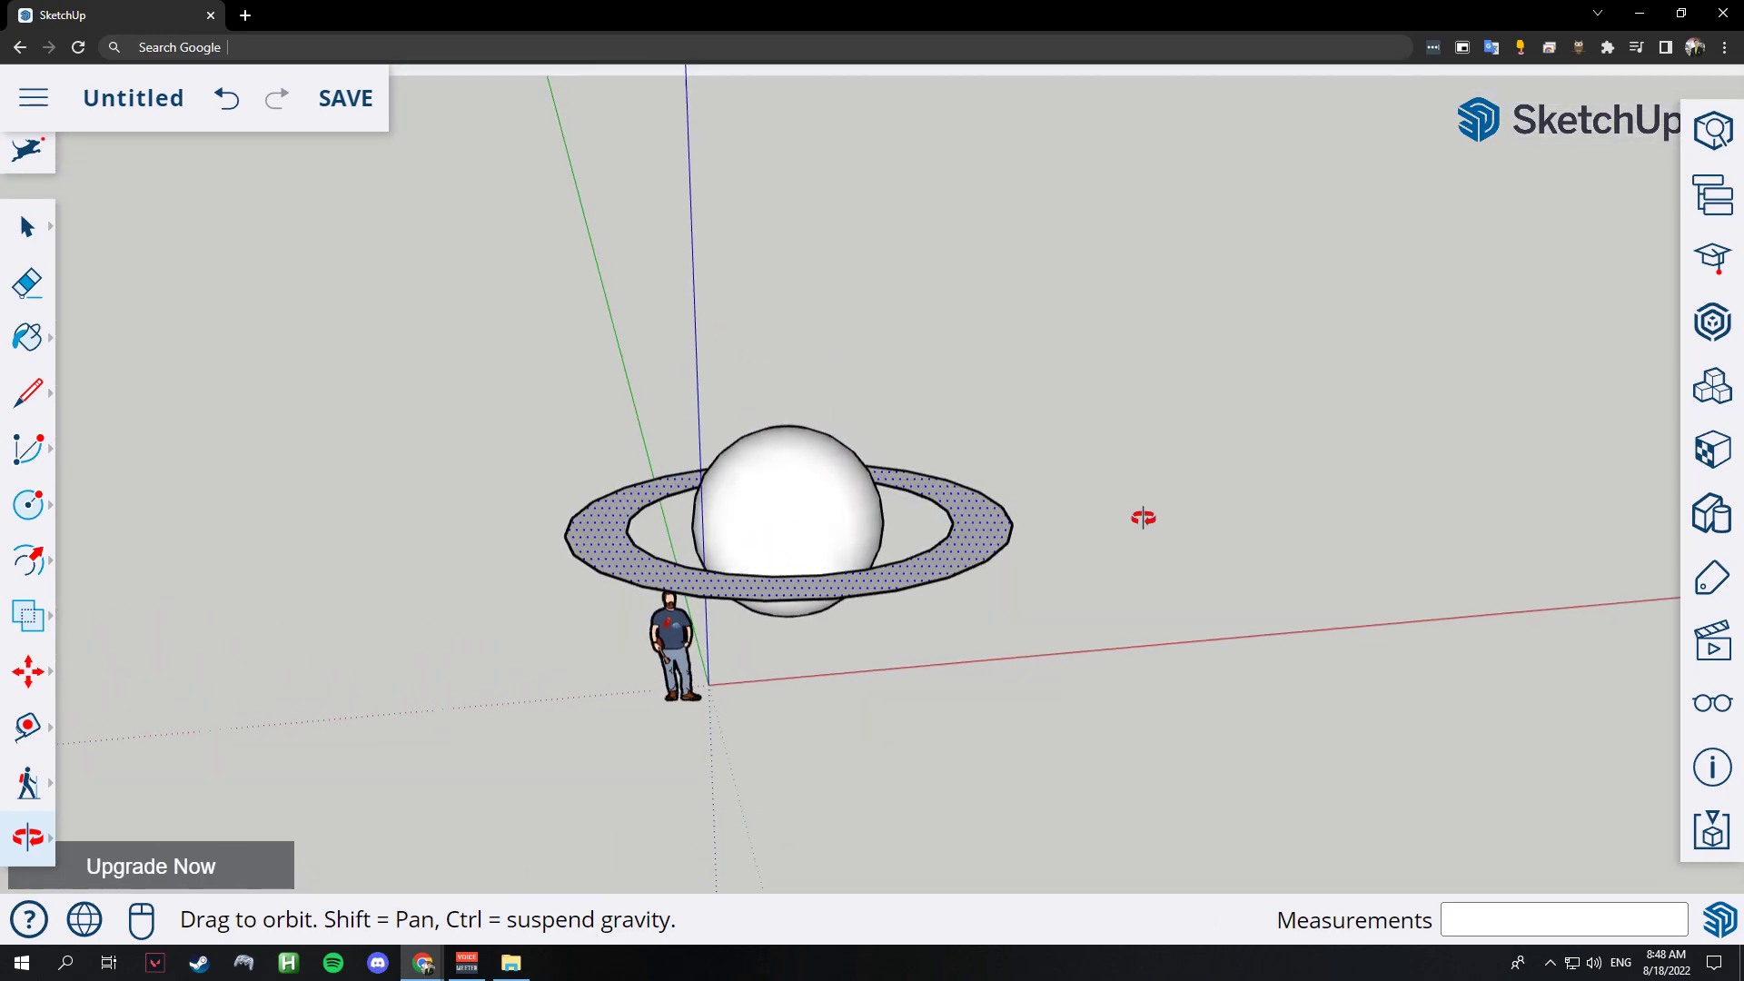
{"action": "left_click", "coordinate": [27, 337]}
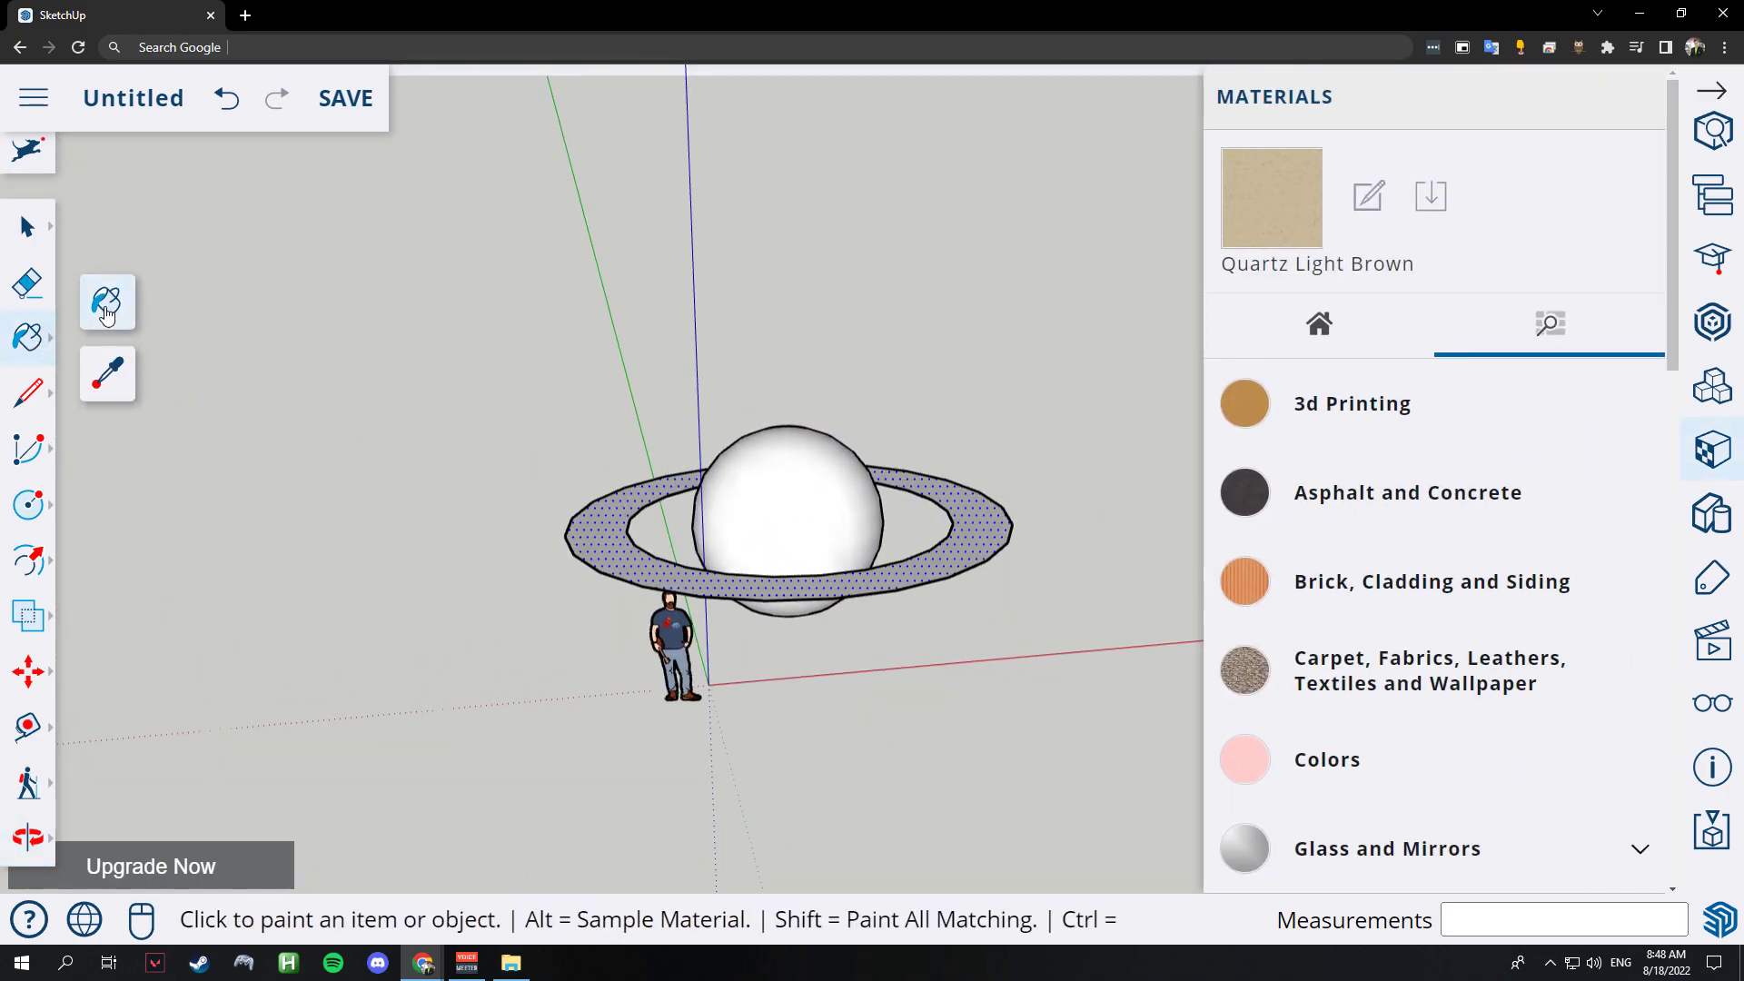
{"action": "left_click_drag", "start_coordinate": [1671, 331], "coordinate": [1665, 565]}
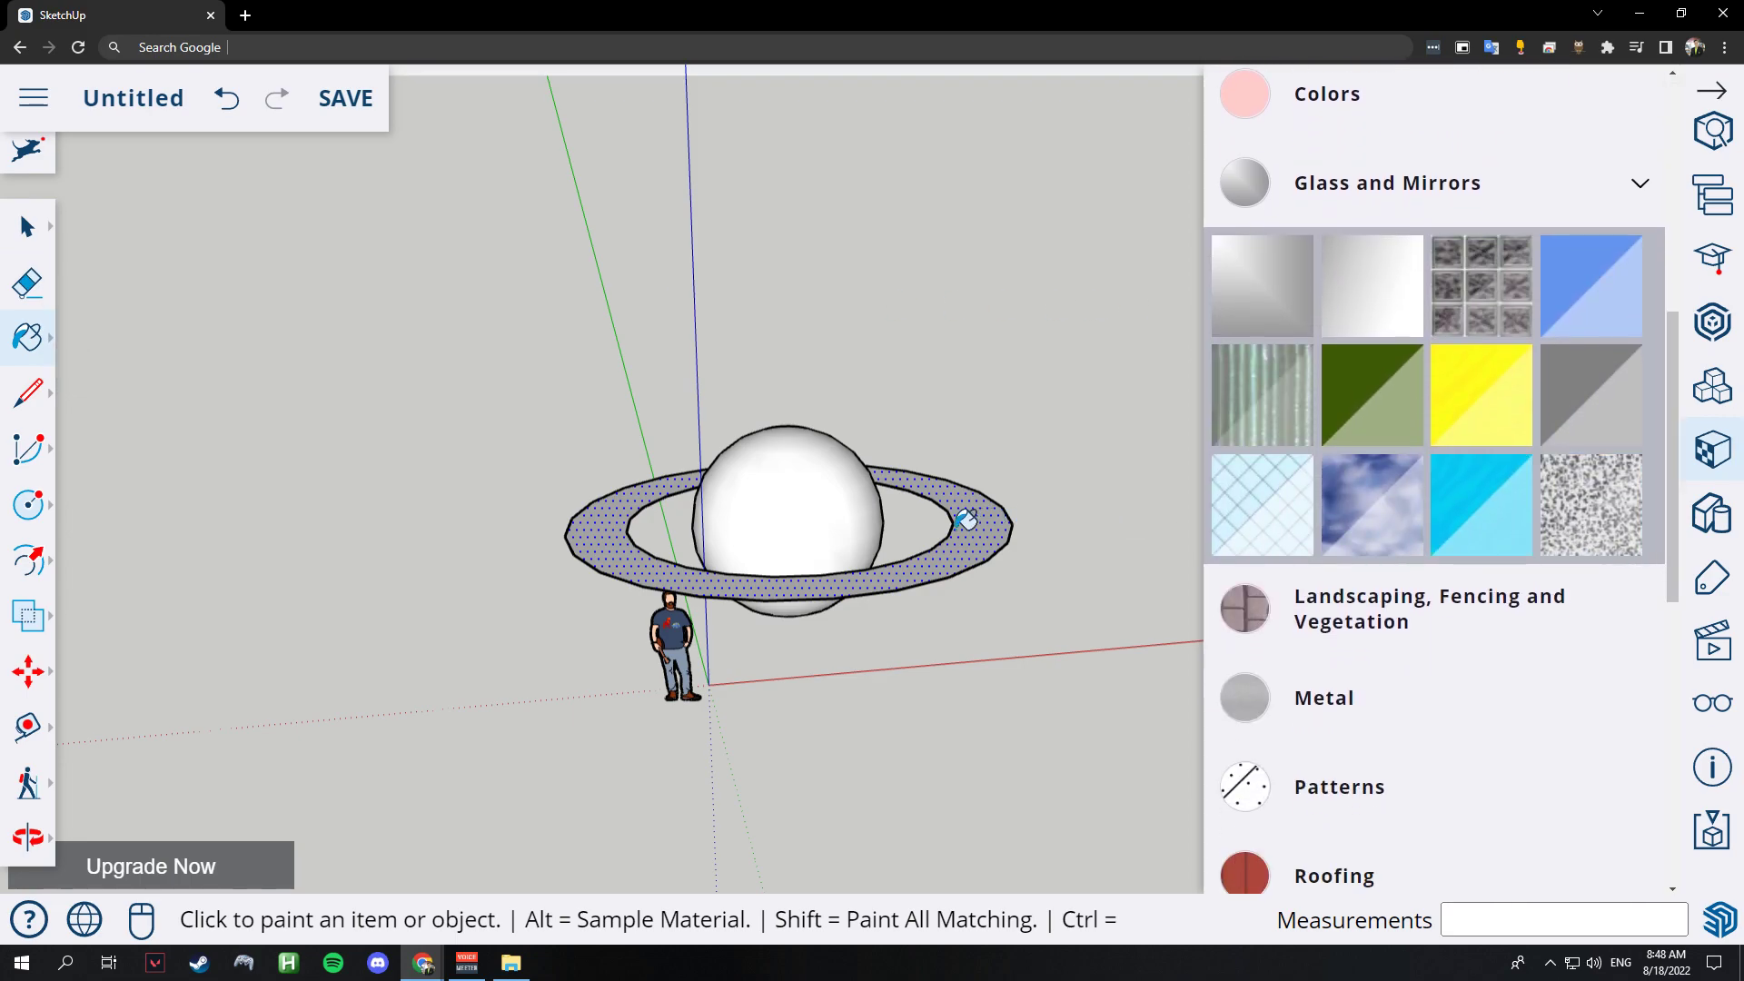
{"action": "left_click_drag", "start_coordinate": [1665, 452], "coordinate": [1654, 575]}
{"action": "scroll", "coordinate": [1648, 626], "scroll_direction": "down", "scroll_amount": 3}
{"action": "scroll", "coordinate": [1645, 663], "scroll_direction": "down", "scroll_amount": 1}
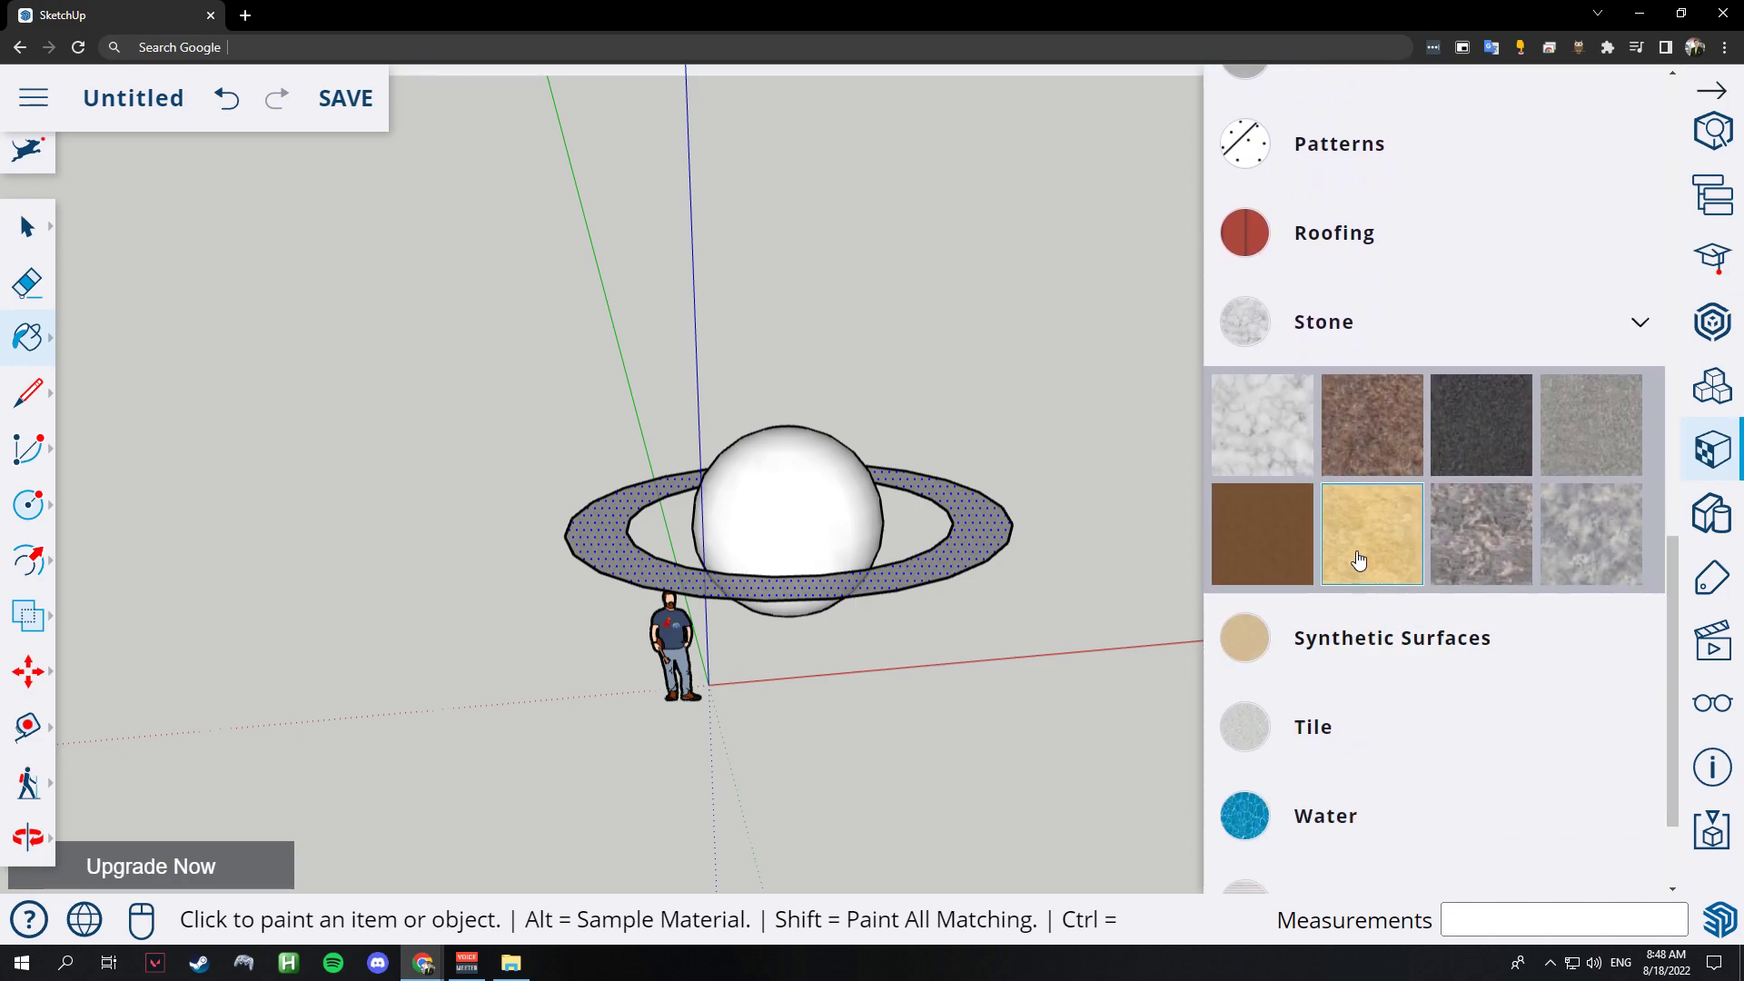
{"action": "left_click", "coordinate": [817, 495]}
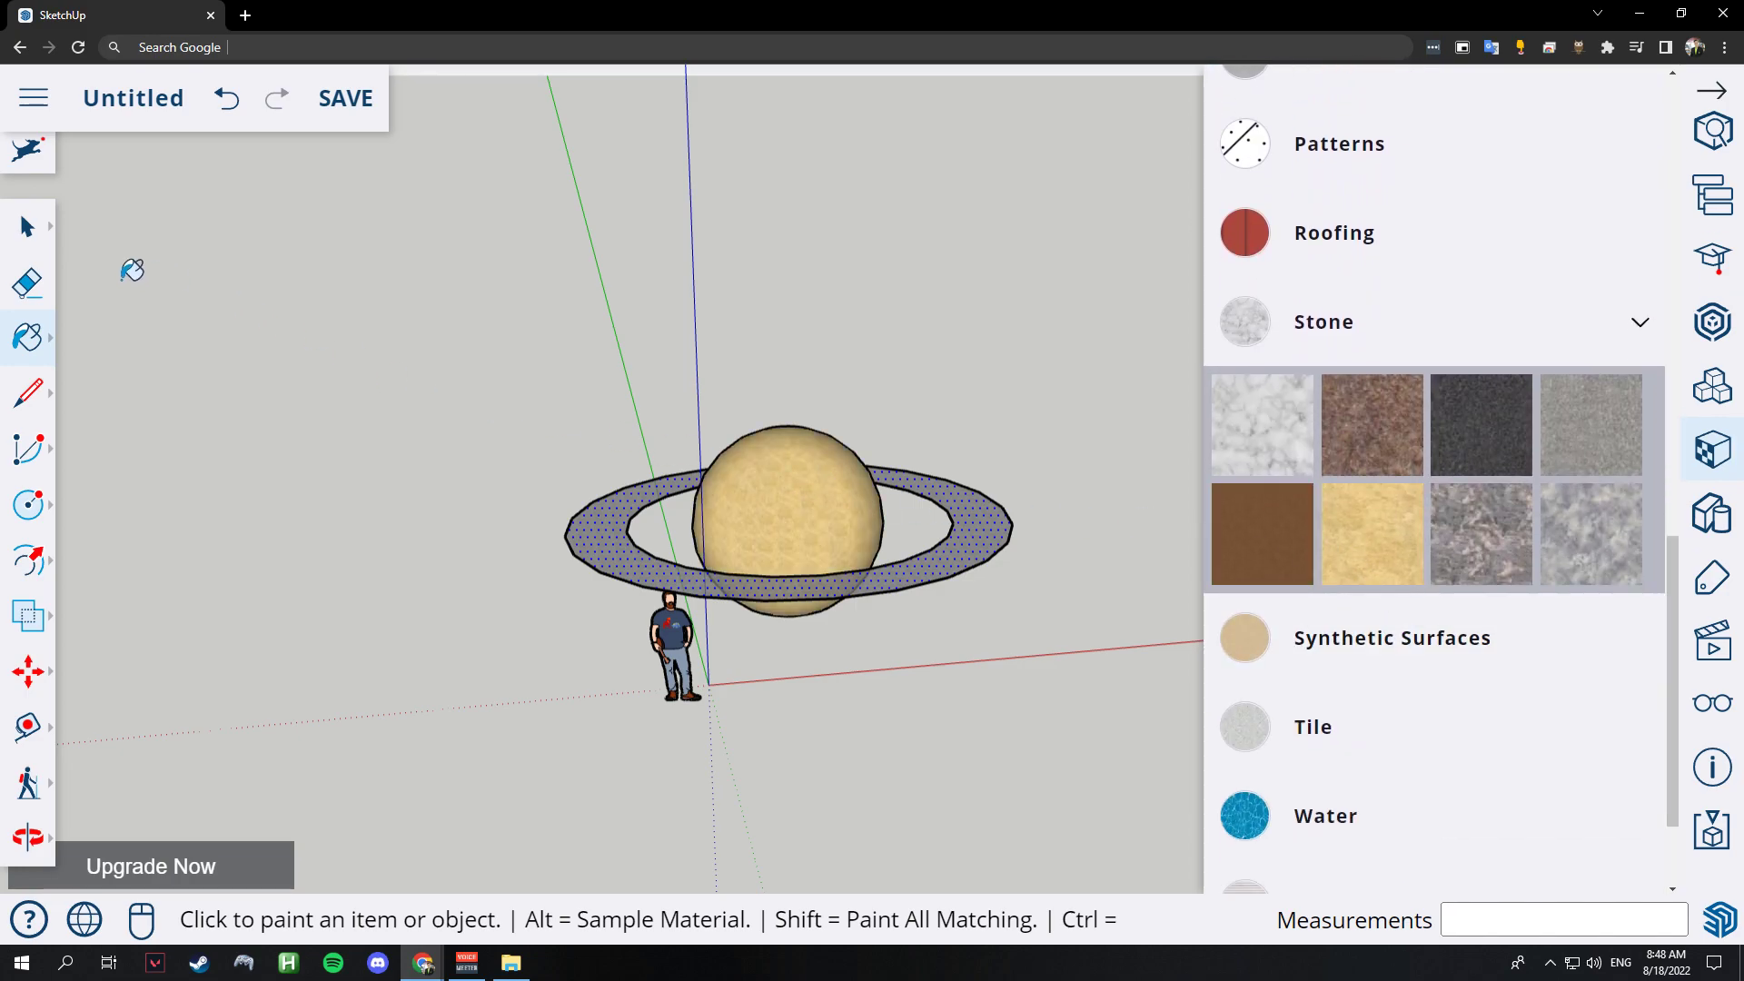
{"action": "left_click", "coordinate": [27, 227]}
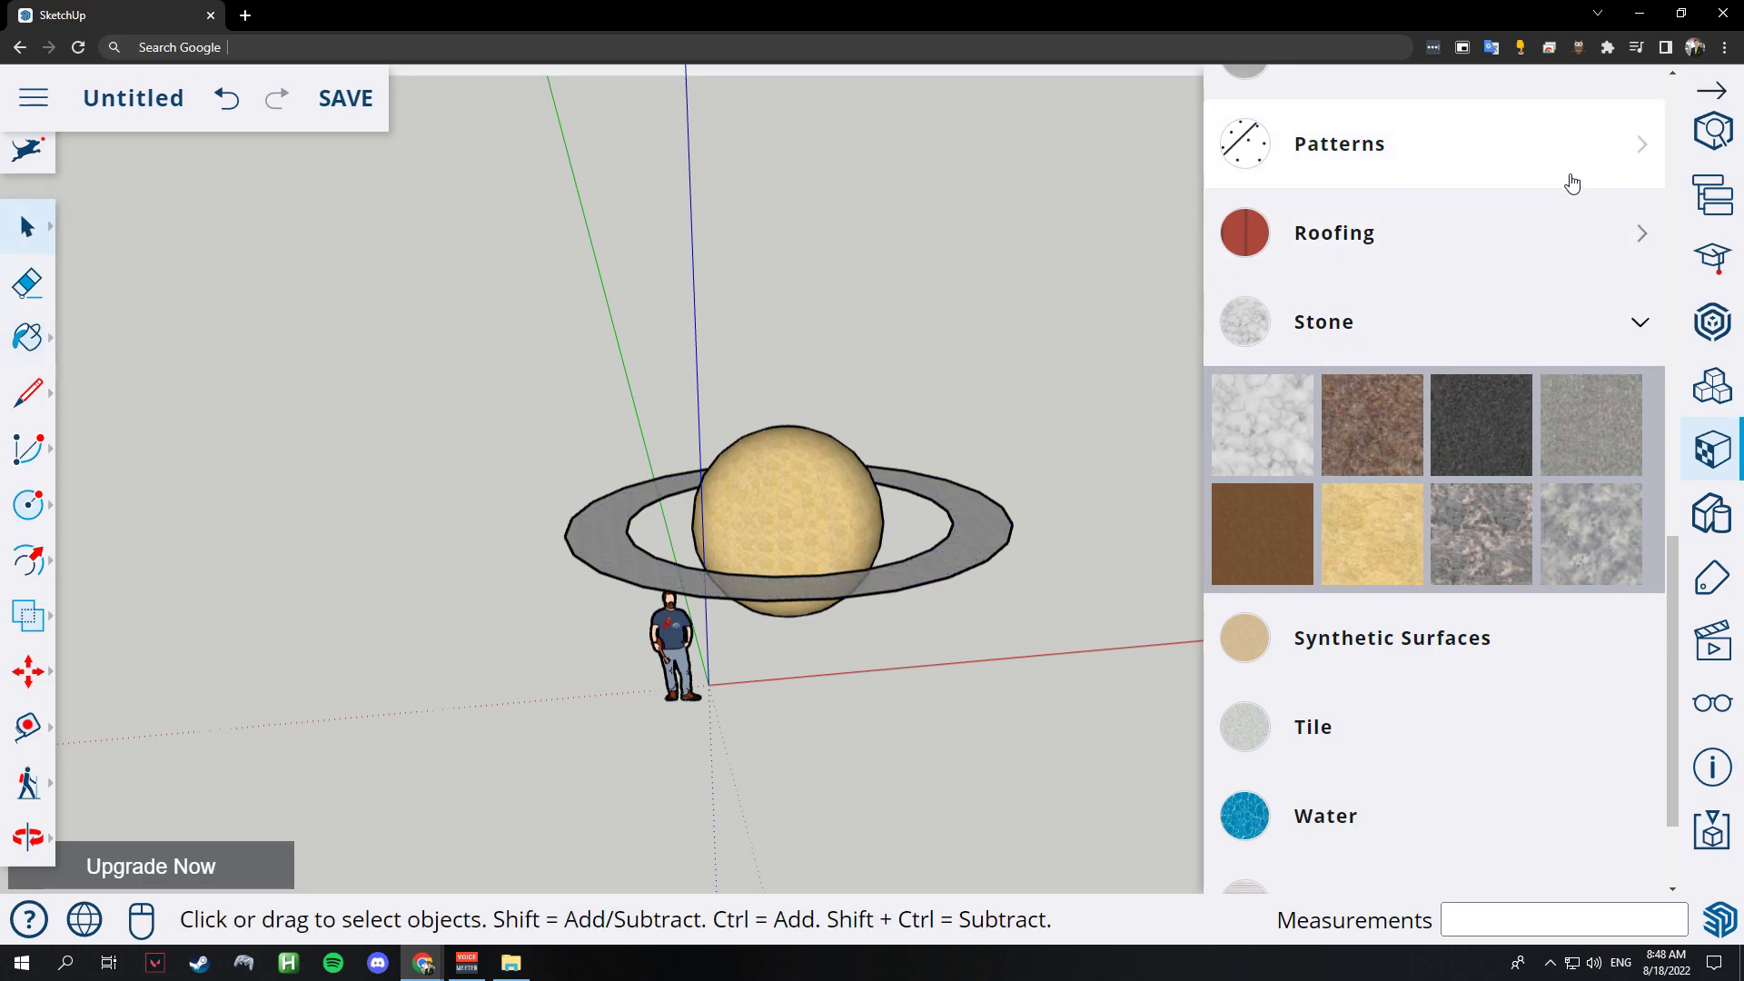
{"action": "left_click", "coordinate": [1711, 90]}
Copy the tan sphere and paste a duplicate into empty space.
{"action": "left_click", "coordinate": [27, 837]}
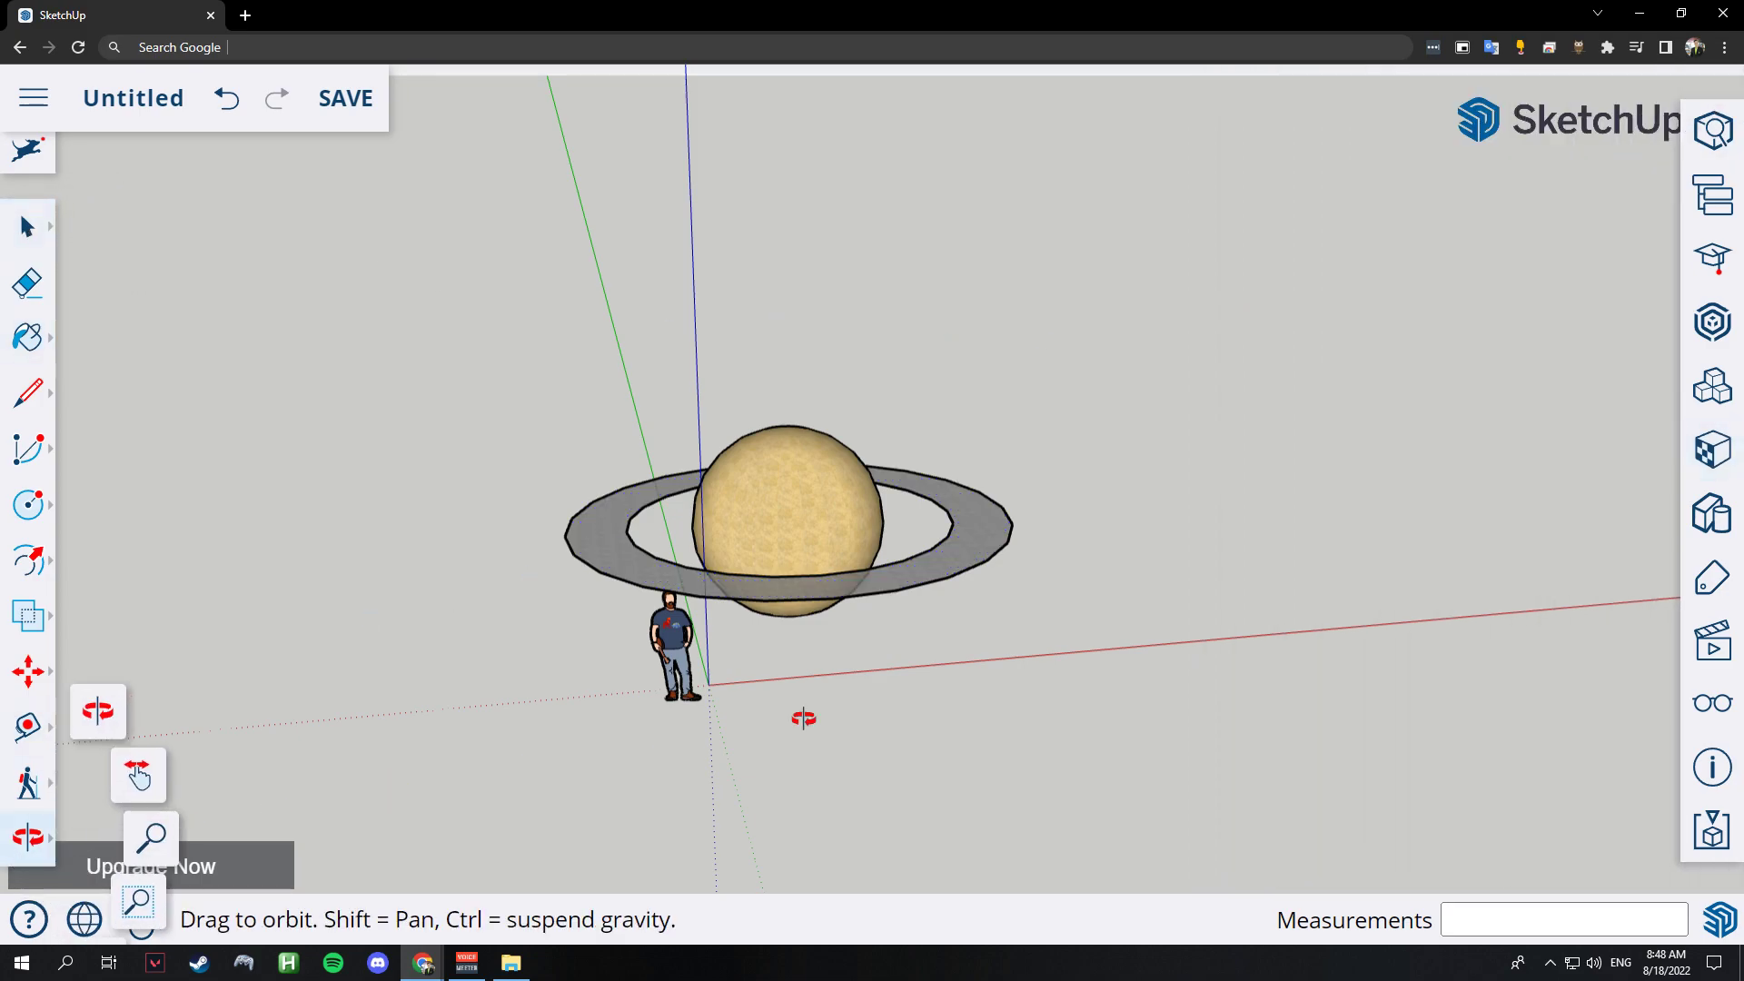
{"action": "mouse_move", "coordinate": [799, 717]}
{"action": "left_mouse_down"}
{"action": "mouse_move", "coordinate": [1323, 556]}
{"action": "mouse_move", "coordinate": [1019, 572]}
{"action": "mouse_move", "coordinate": [706, 518]}
{"action": "mouse_move", "coordinate": [690, 567]}
{"action": "mouse_move", "coordinate": [1054, 718]}
{"action": "mouse_move", "coordinate": [1403, 664]}
{"action": "mouse_move", "coordinate": [1484, 545]}
{"action": "left_mouse_up"}
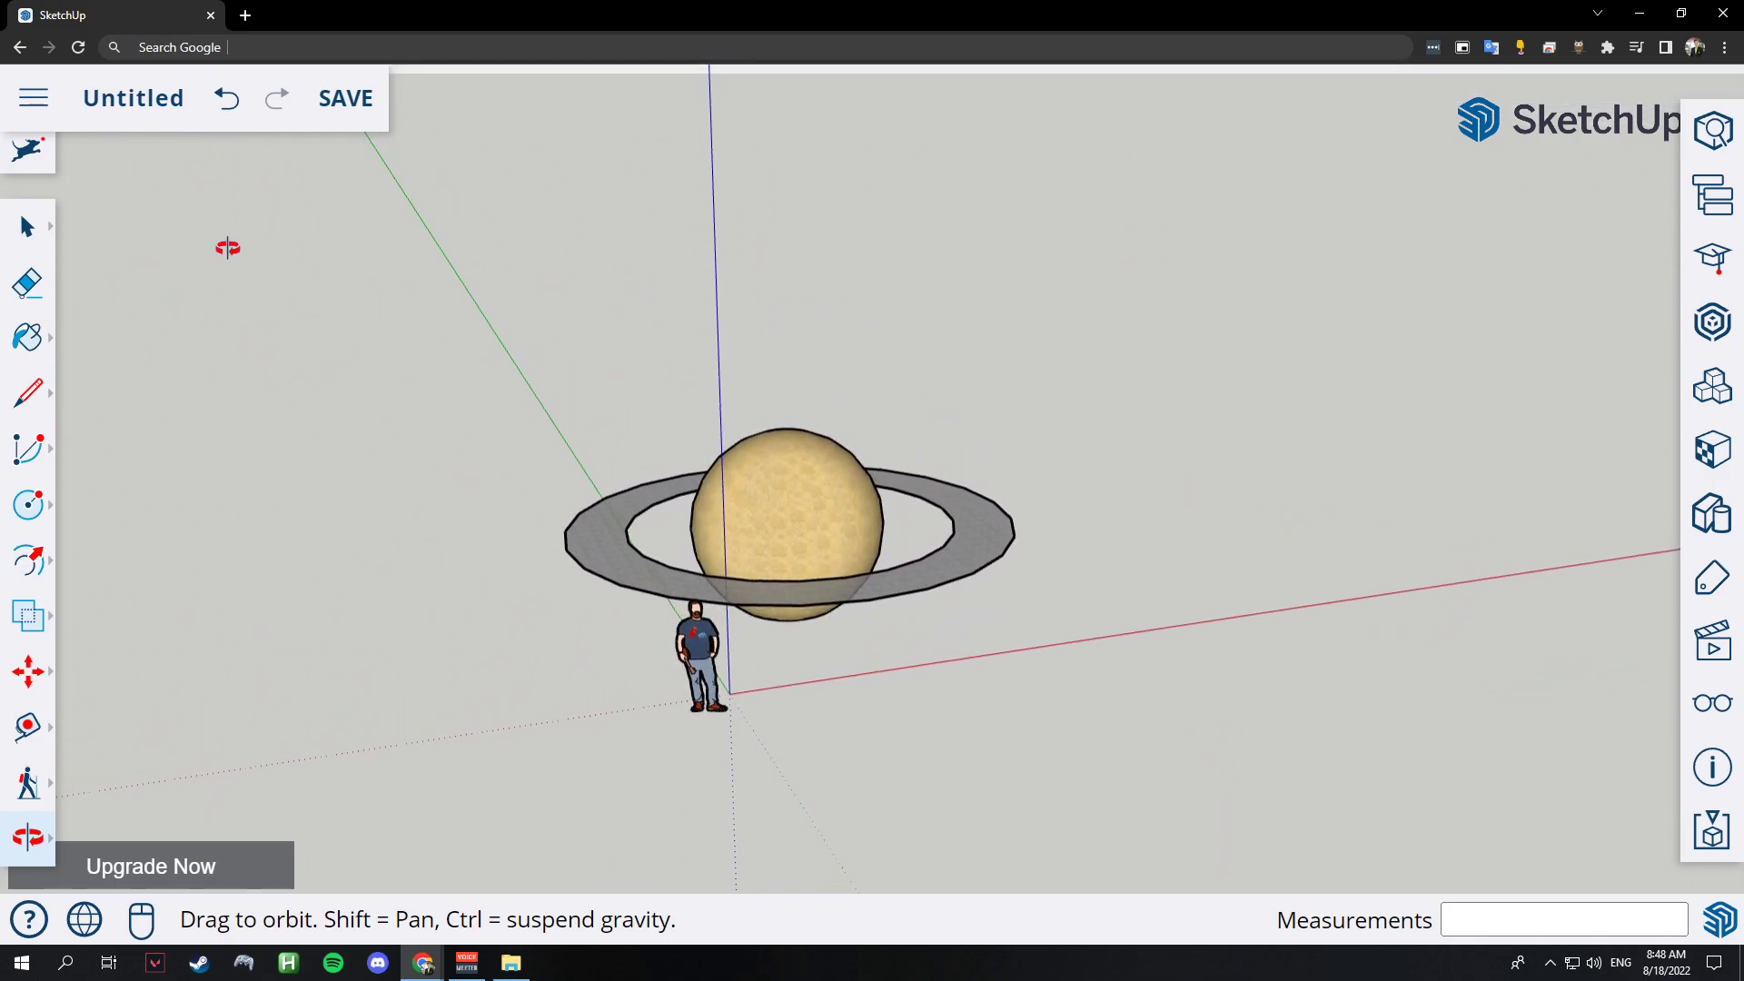
{"action": "left_click", "coordinate": [49, 233]}
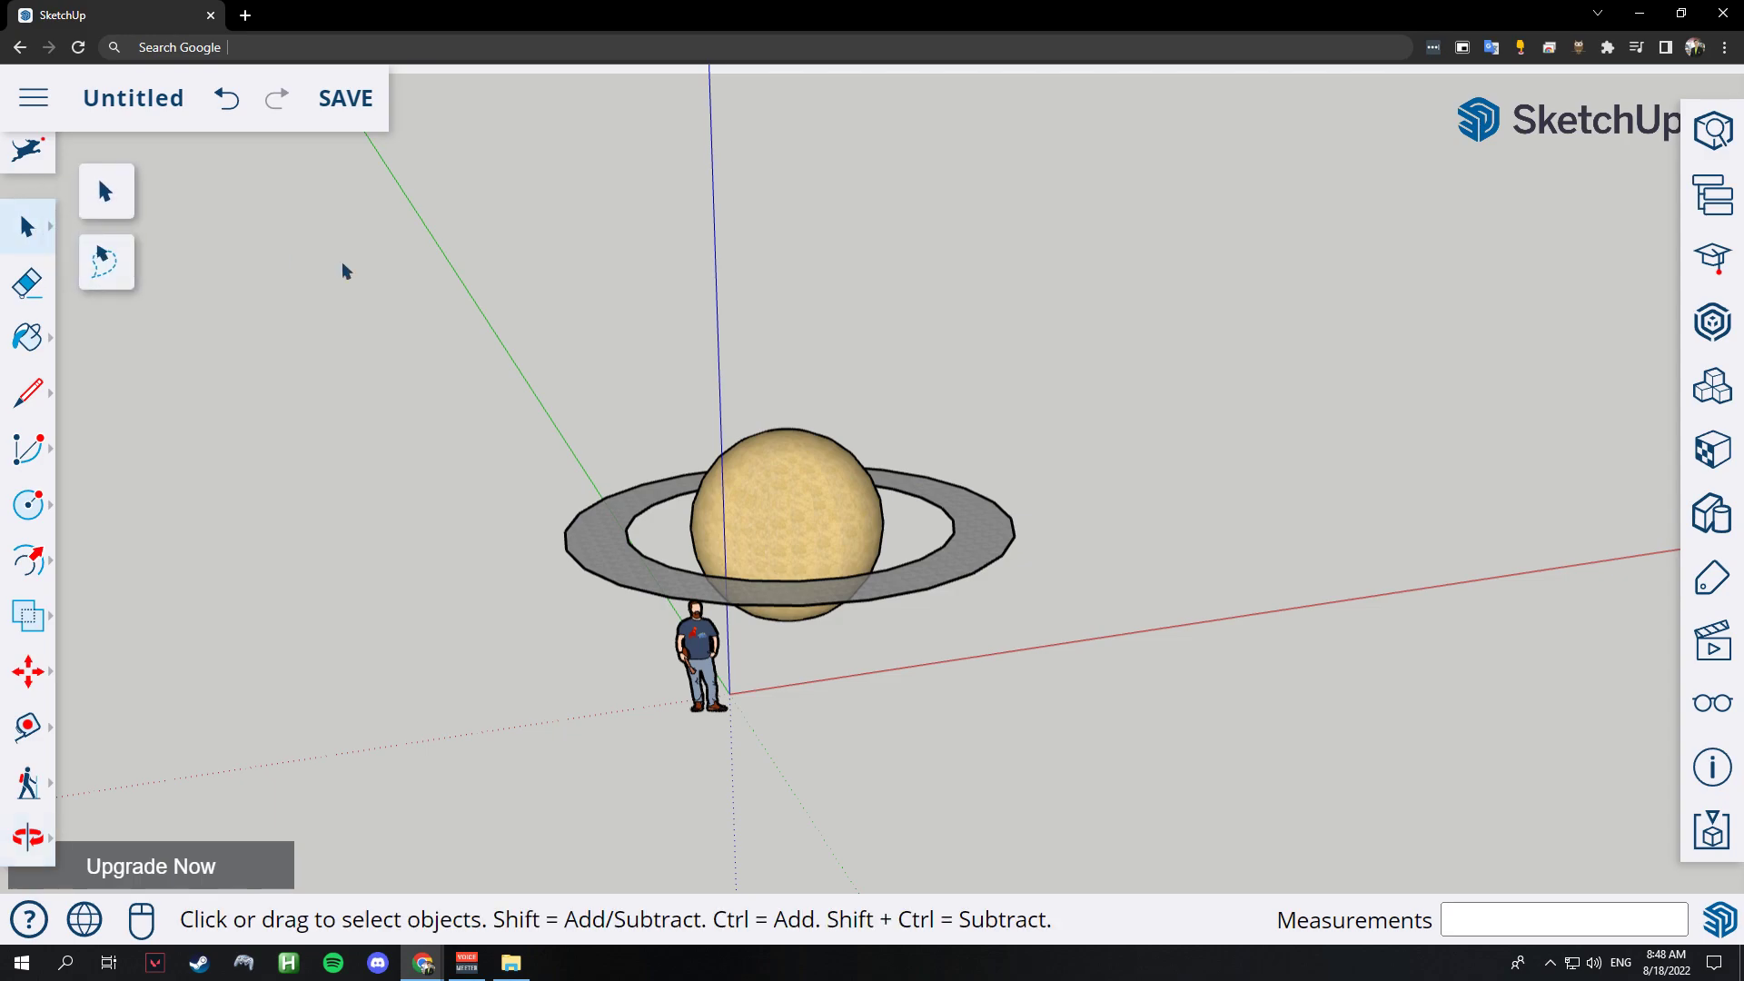
{"action": "left_click", "coordinate": [772, 509]}
{"action": "right_click", "coordinate": [774, 514]}
{"action": "mouse_move", "coordinate": [934, 512]}
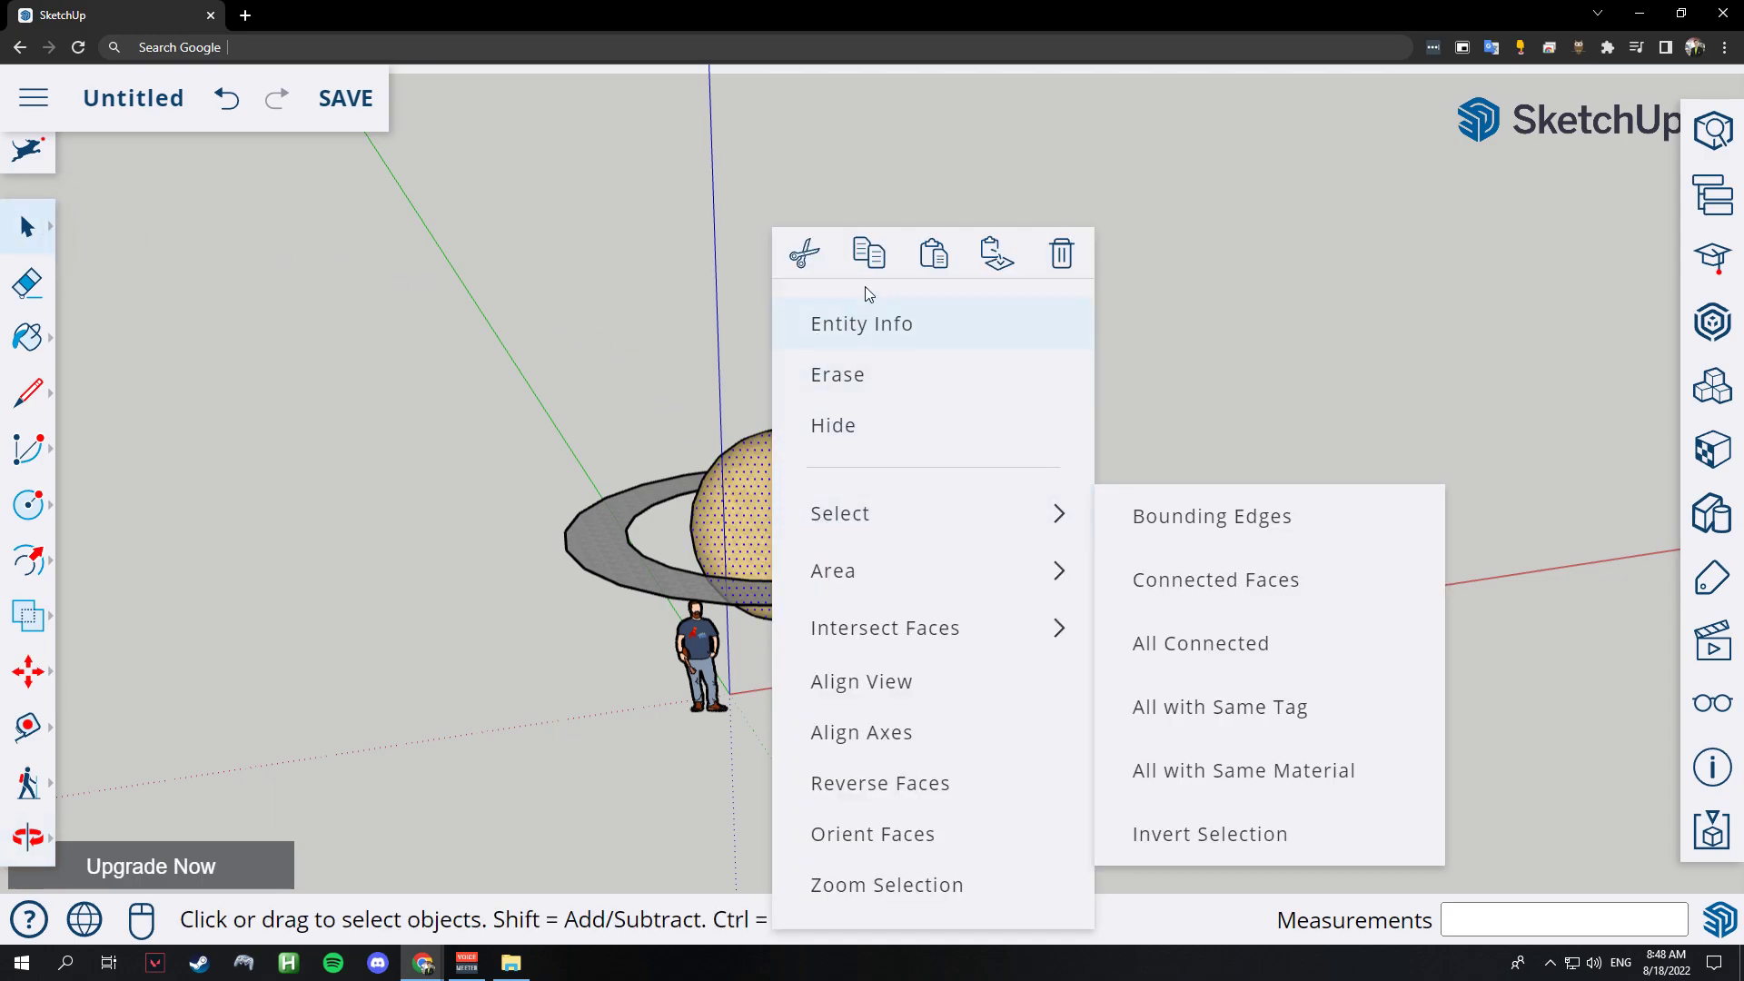
{"action": "left_click", "coordinate": [1153, 373]}
{"action": "right_click", "coordinate": [1147, 378]}
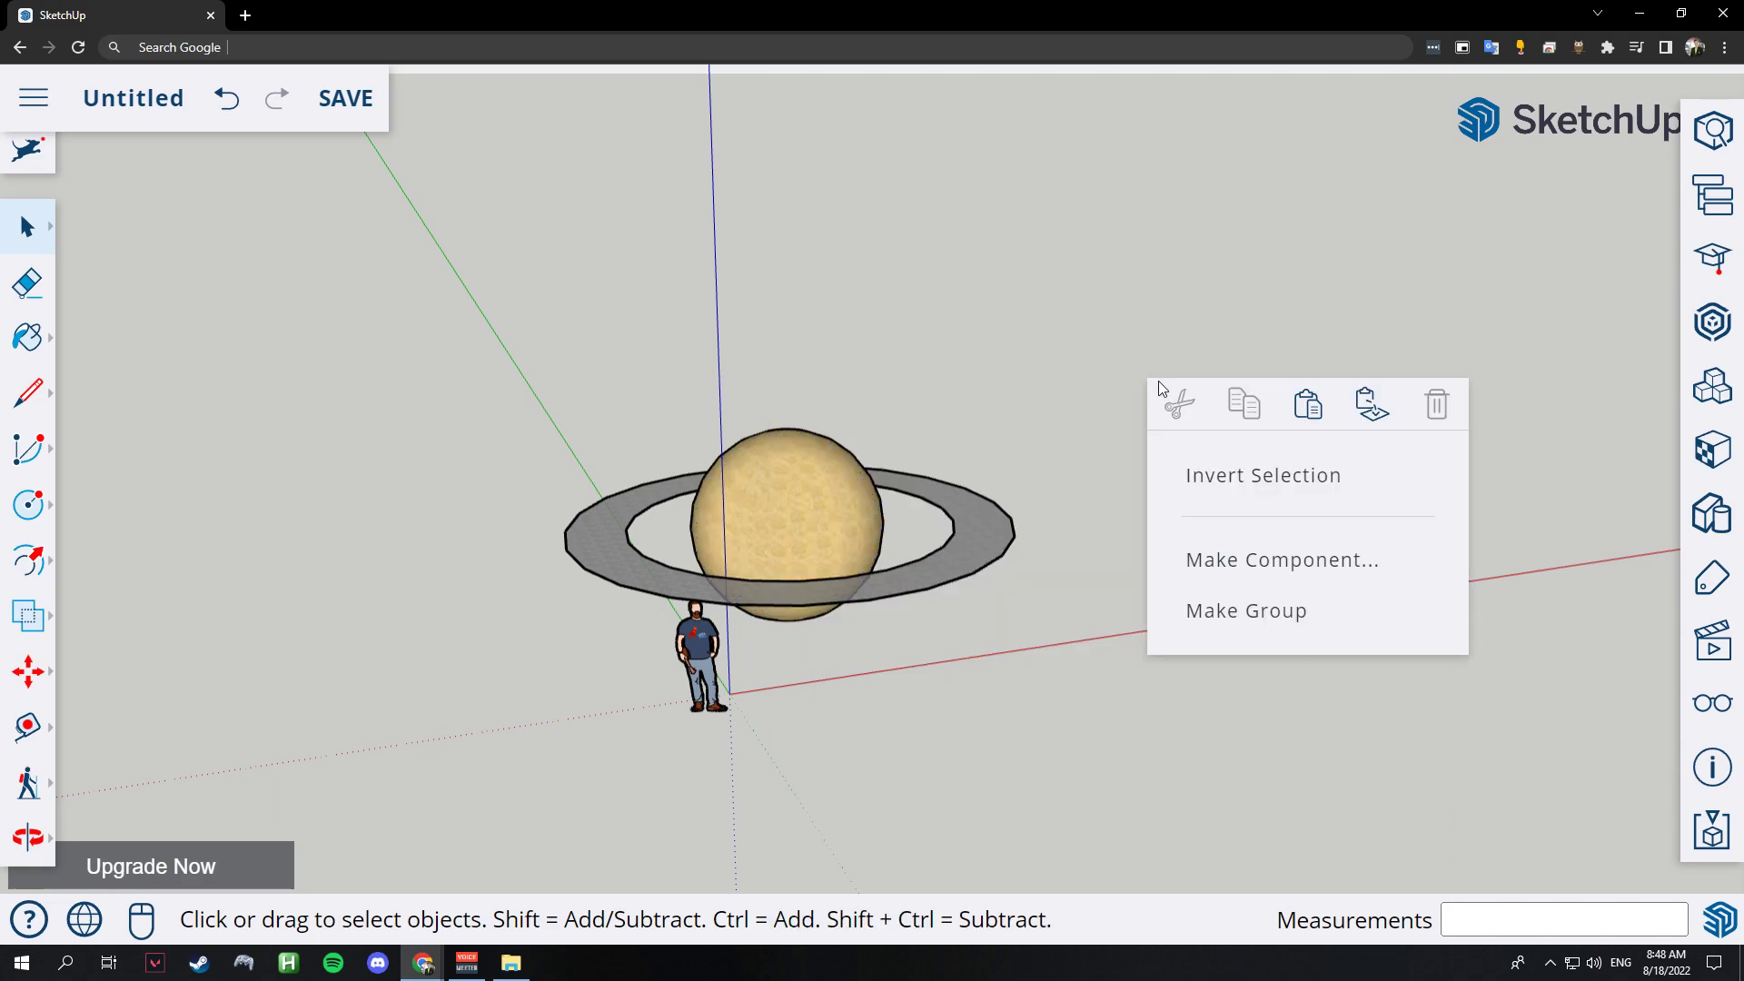
{"action": "left_click", "coordinate": [1312, 419]}
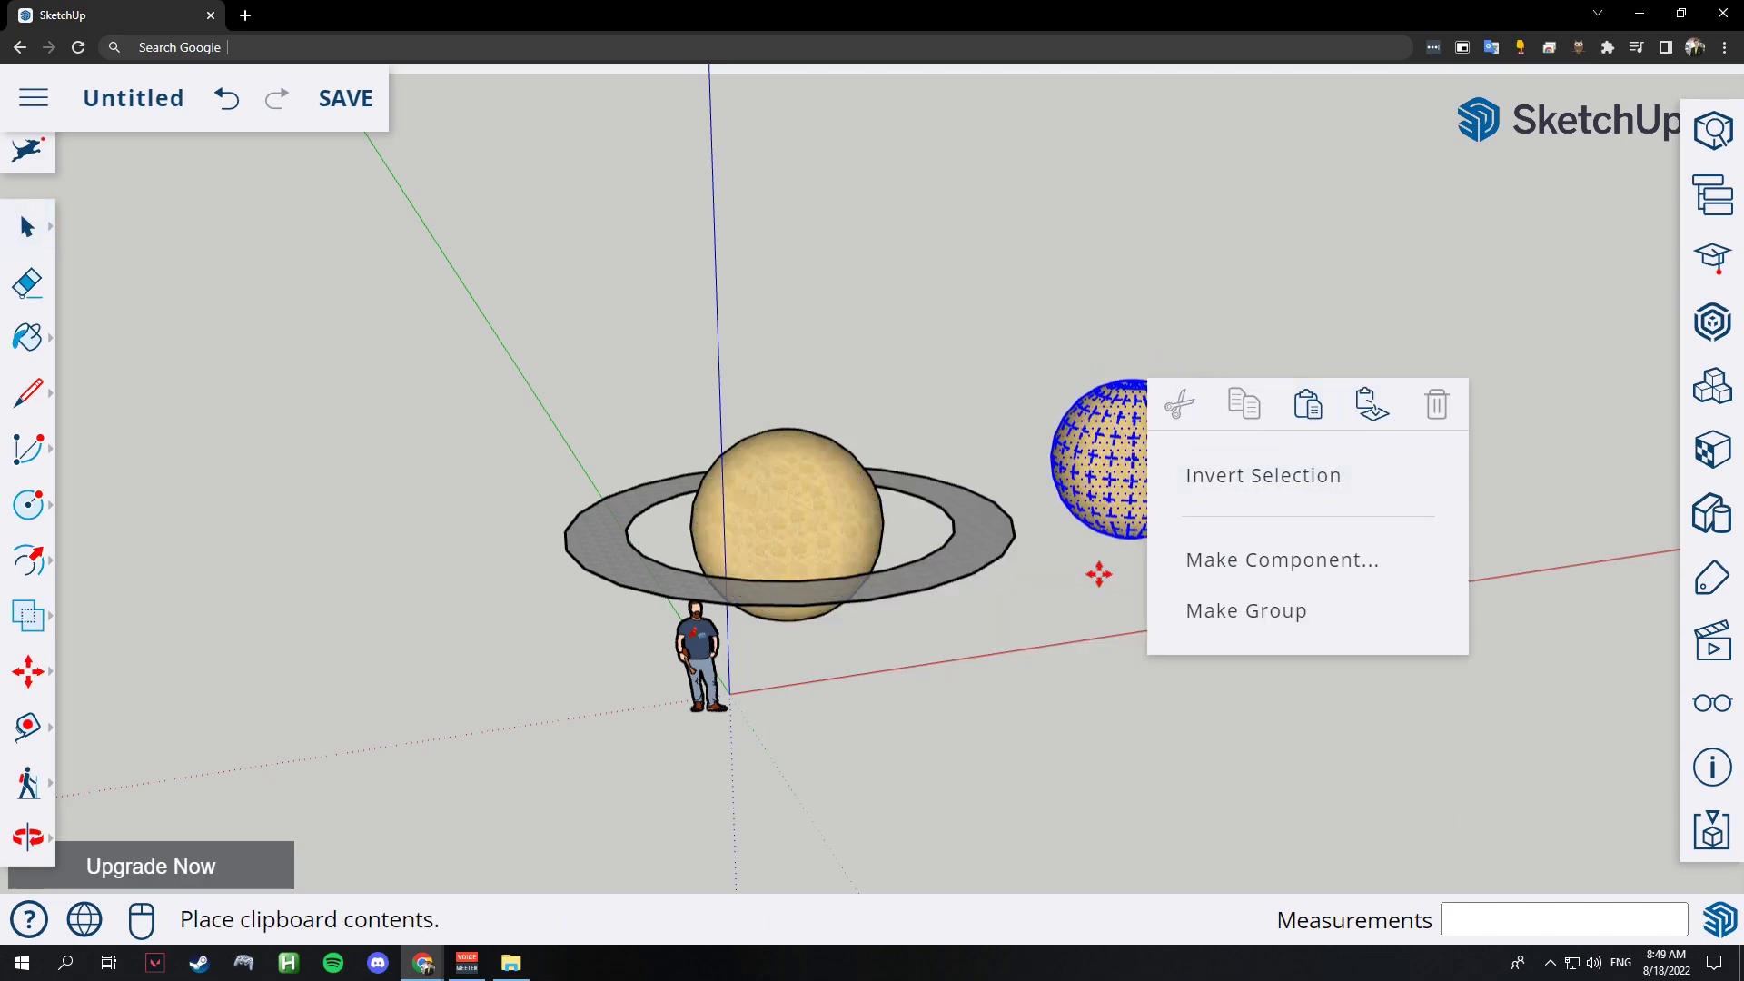
Place the pasted sphere and move it further right of the ringed sphere.
{"action": "left_click", "coordinate": [1109, 608]}
{"action": "left_click", "coordinate": [1143, 533]}
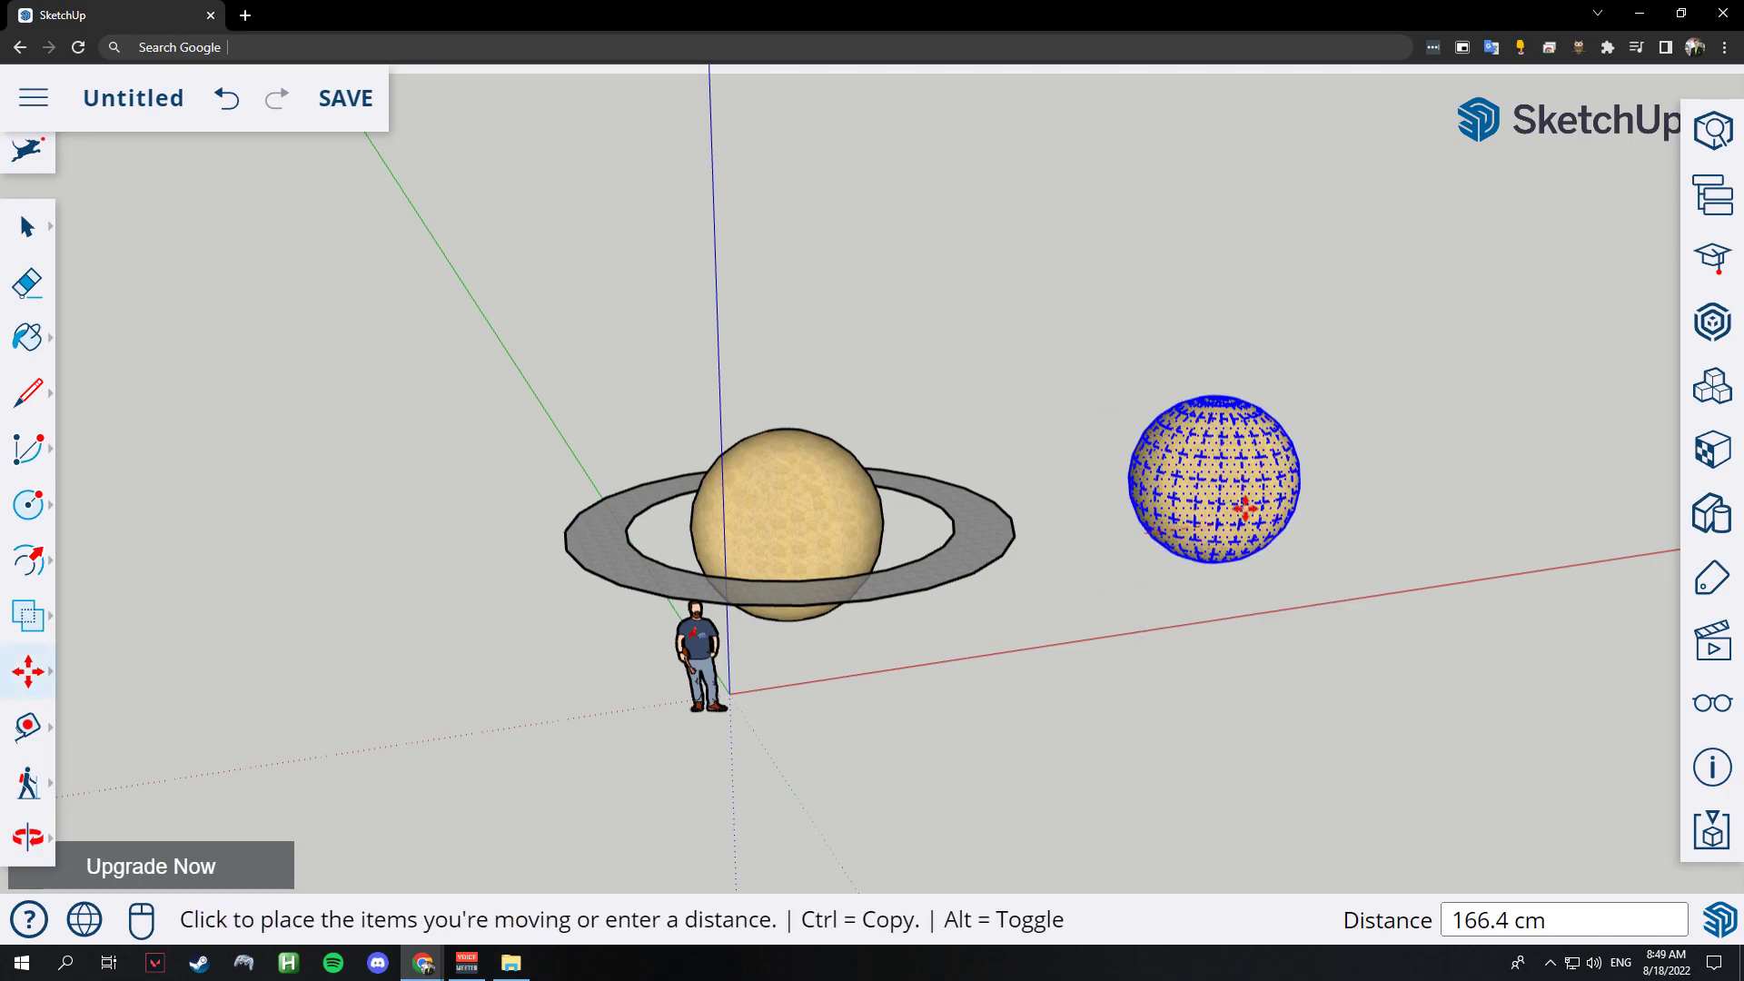
{"action": "left_click", "coordinate": [1353, 506]}
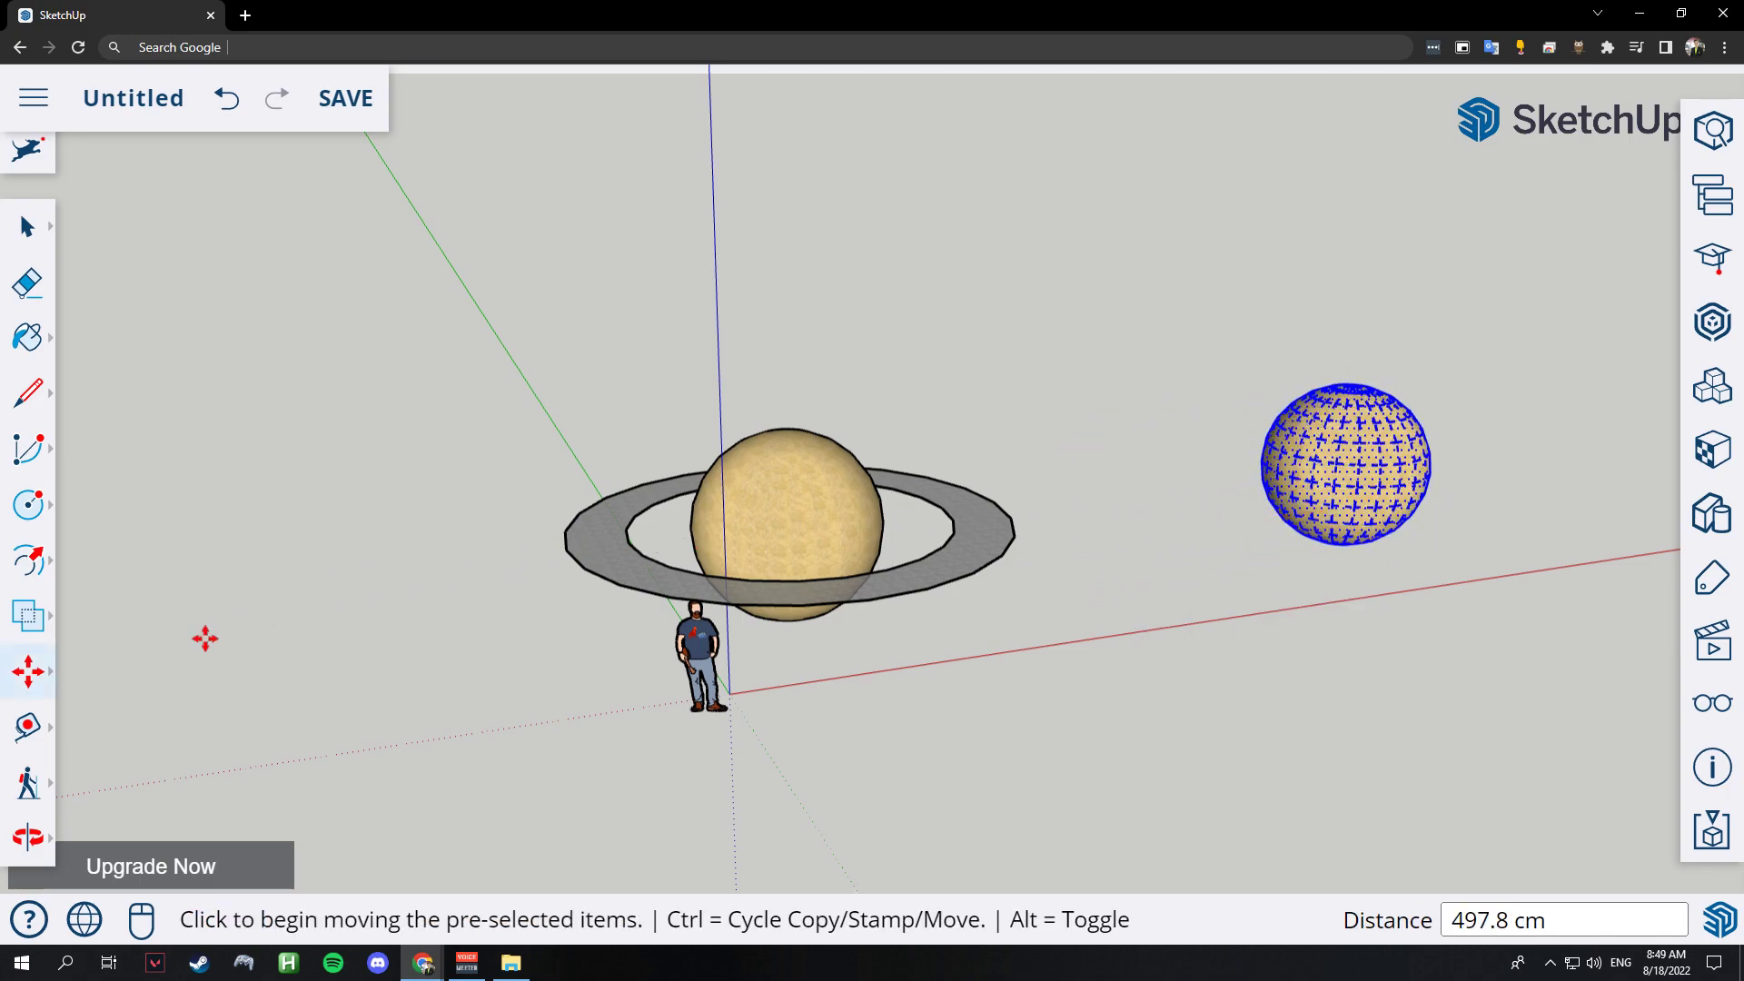
{"action": "left_click", "coordinate": [108, 737]}
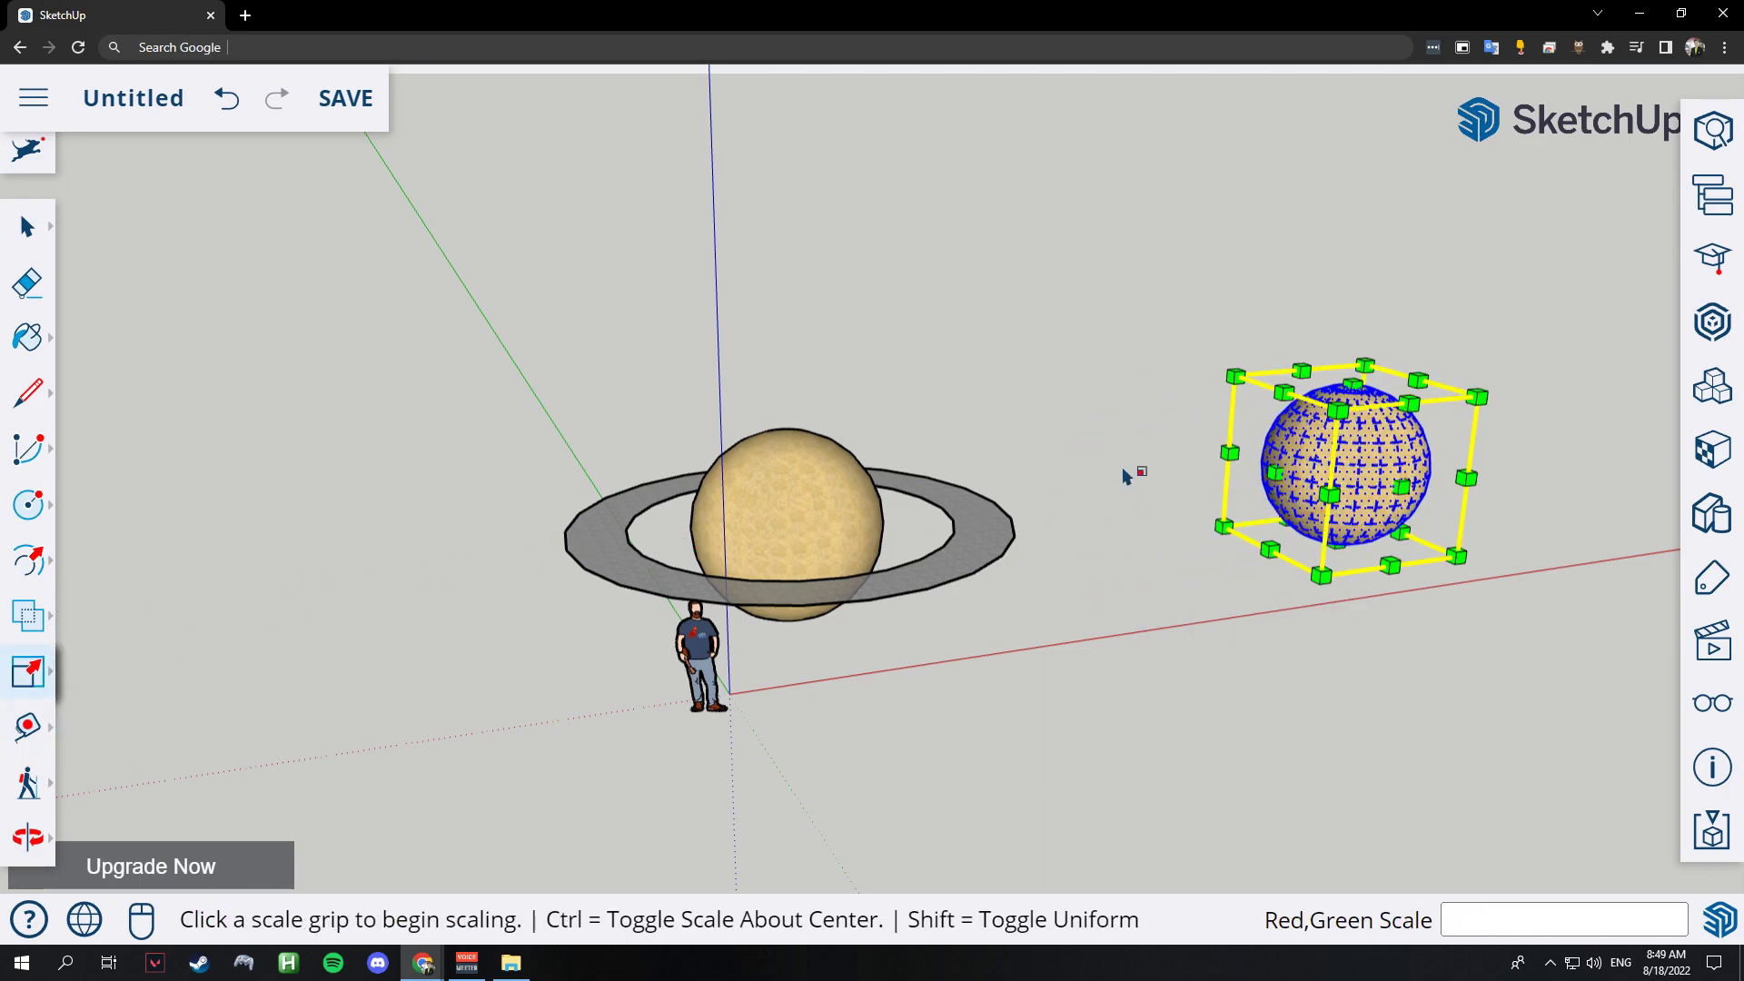
Scale the copy about 2.25 times and paint it translucent blue glass.
{"action": "left_click", "coordinate": [1233, 377]}
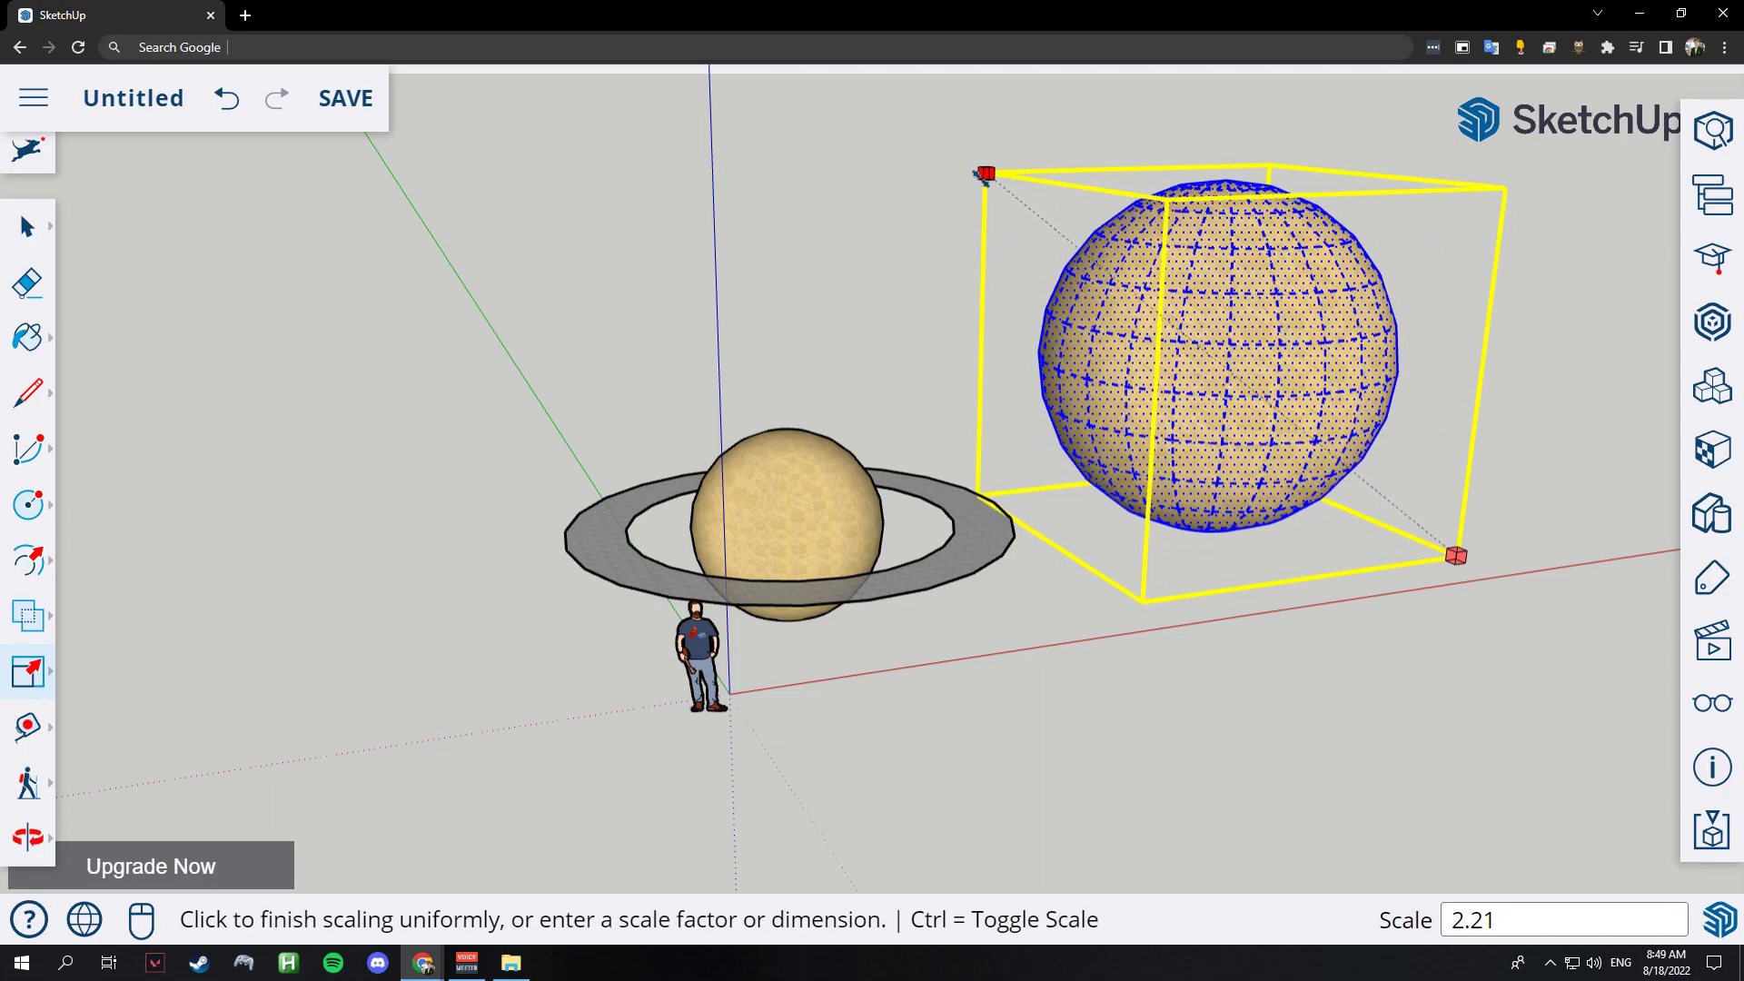
{"action": "left_click", "coordinate": [978, 166]}
{"action": "left_click", "coordinate": [28, 336]}
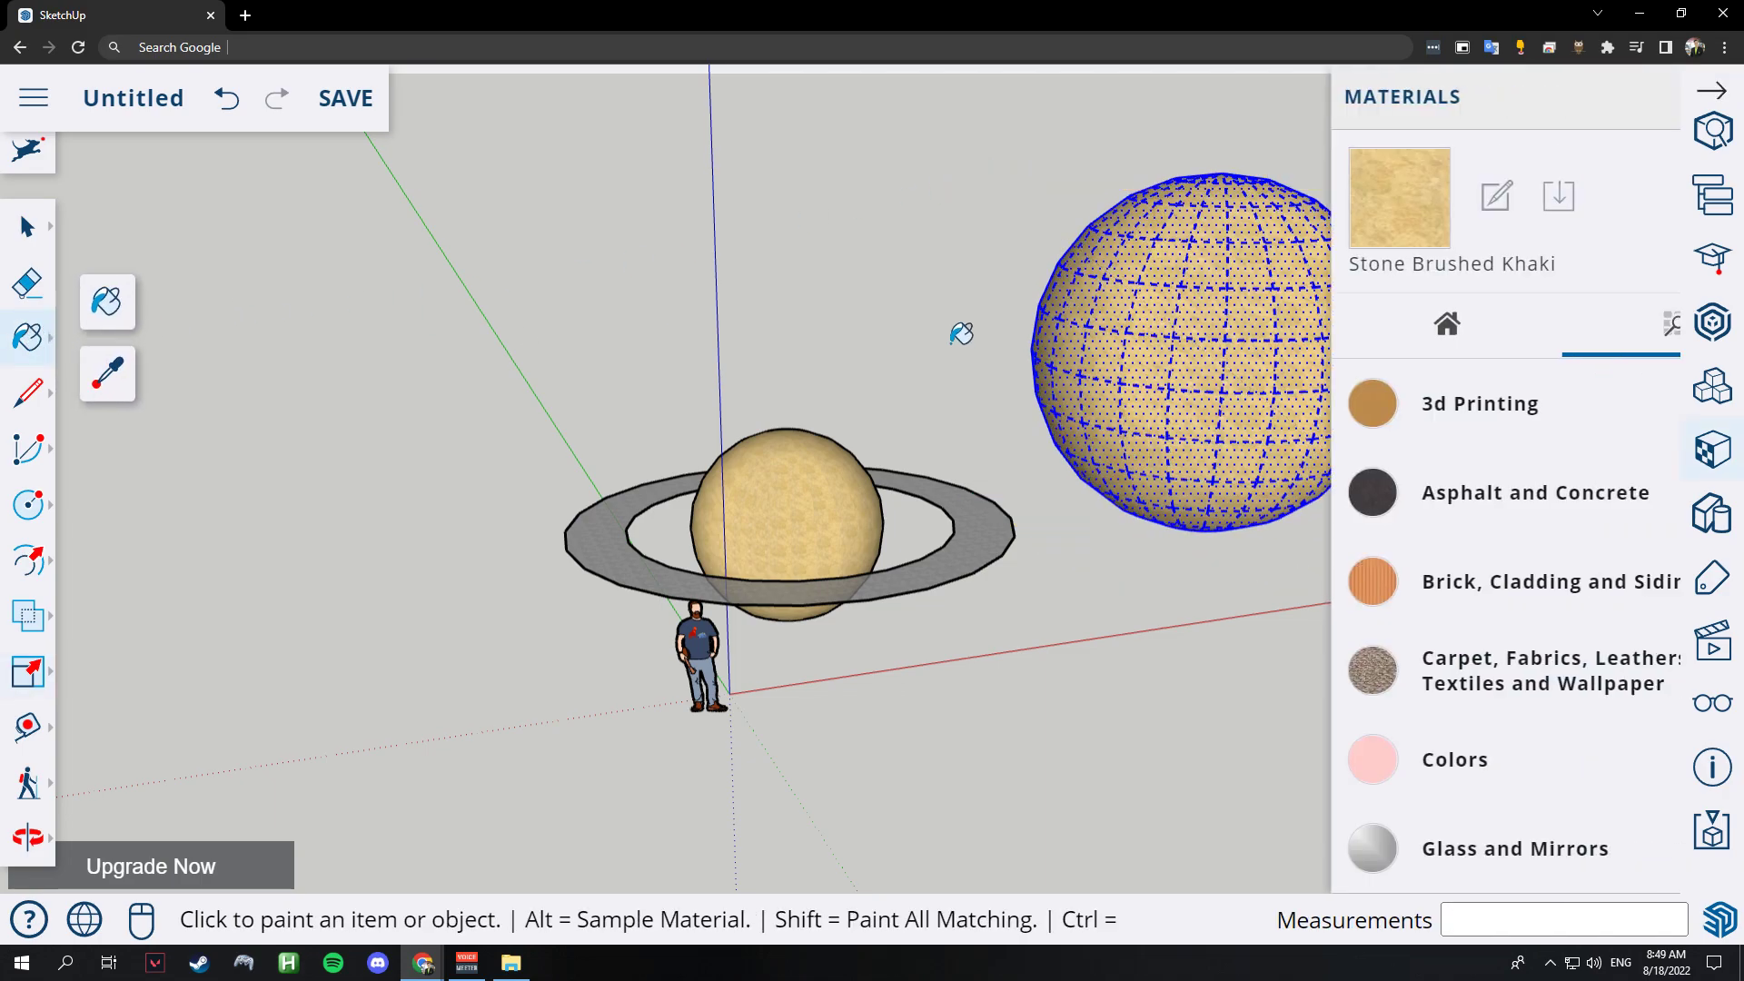
{"action": "left_click_drag", "start_coordinate": [1671, 362], "coordinate": [1656, 623]}
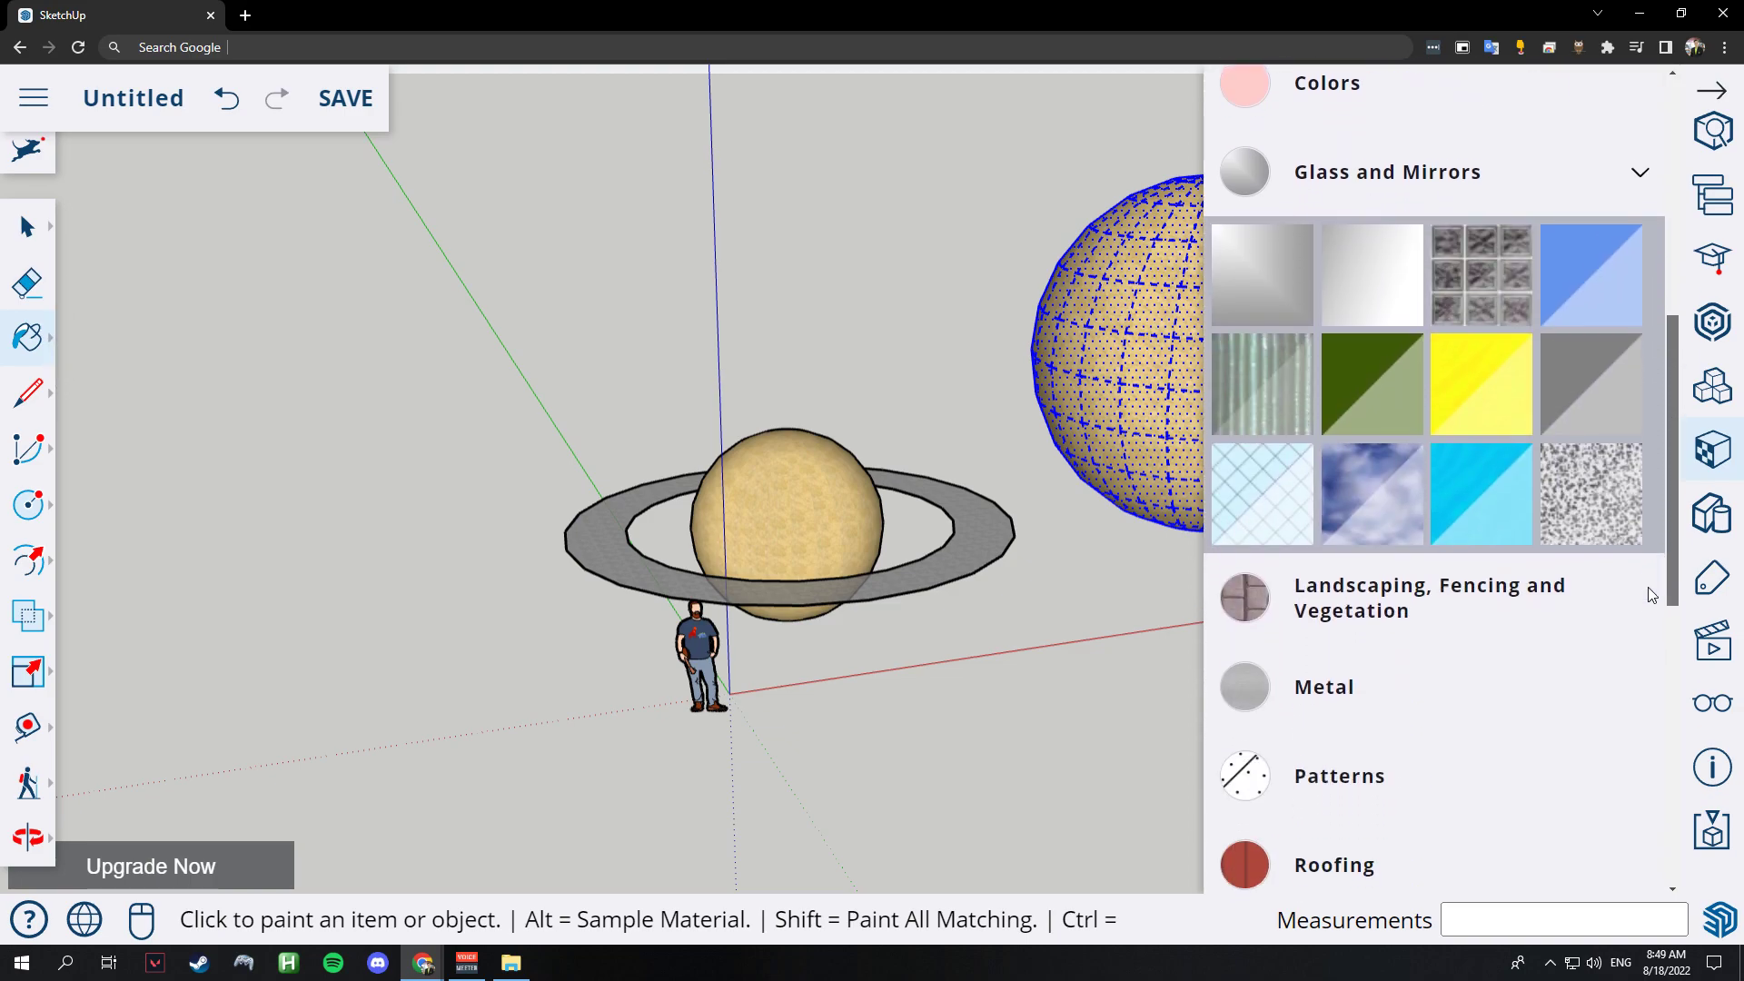
{"action": "left_click", "coordinate": [1158, 243]}
{"action": "left_click", "coordinate": [1713, 93]}
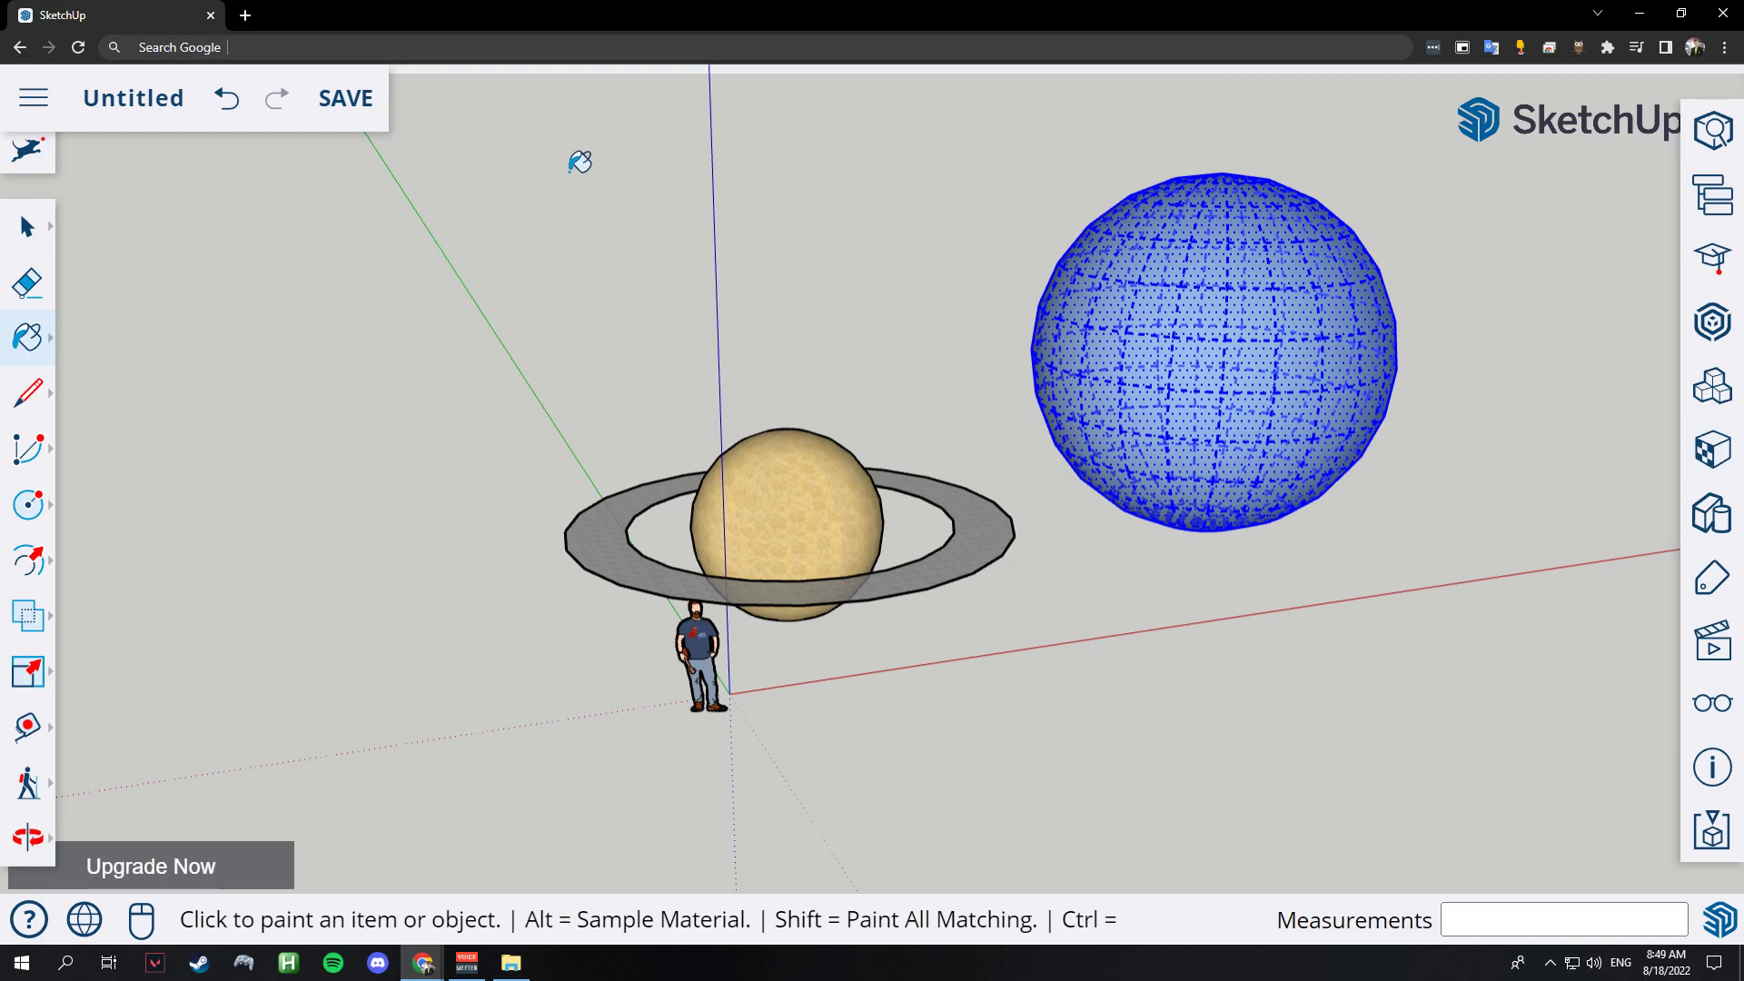
{"action": "left_click", "coordinate": [51, 243]}
{"action": "left_click", "coordinate": [826, 253]}
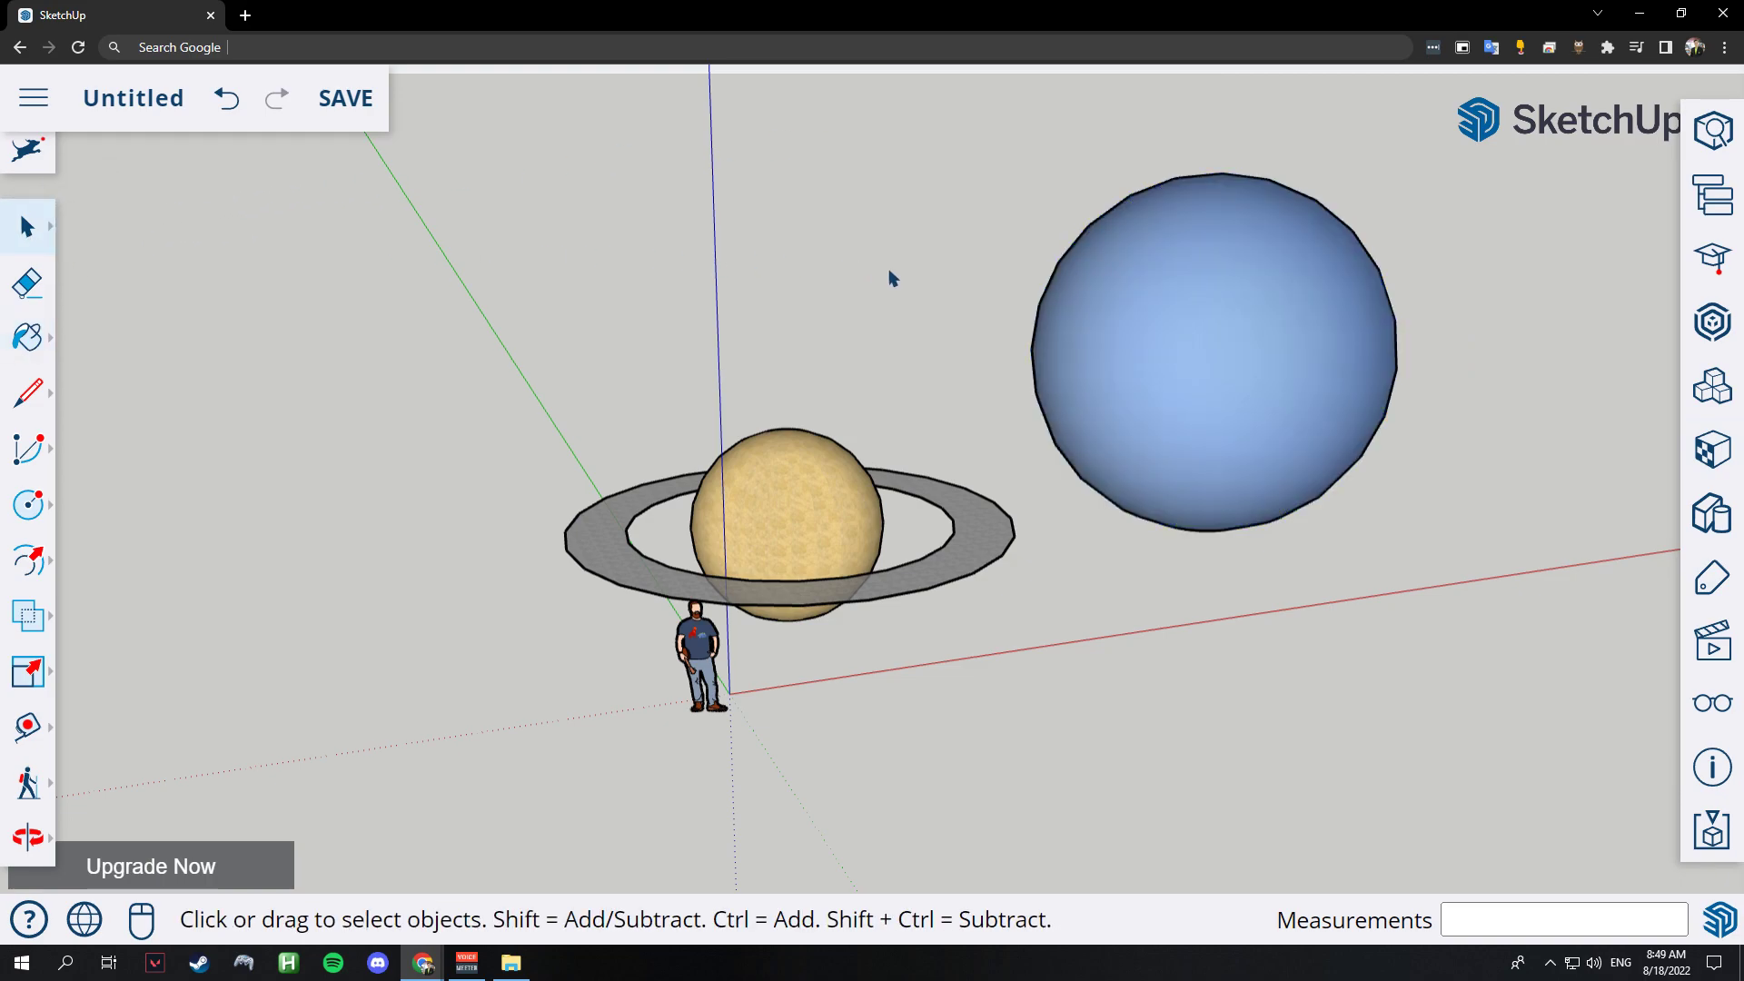
Orbit to a front view of the ringed tan sphere and the blue sphere.
{"action": "left_click", "coordinate": [28, 837]}
{"action": "mouse_move", "coordinate": [1180, 649]}
{"action": "left_mouse_down"}
{"action": "mouse_move", "coordinate": [370, 649]}
{"action": "mouse_move", "coordinate": [214, 611]}
{"action": "mouse_move", "coordinate": [106, 555]}
{"action": "mouse_move", "coordinate": [1082, 557]}
{"action": "mouse_move", "coordinate": [1521, 543]}
{"action": "mouse_move", "coordinate": [1555, 524]}
{"action": "left_mouse_up"}
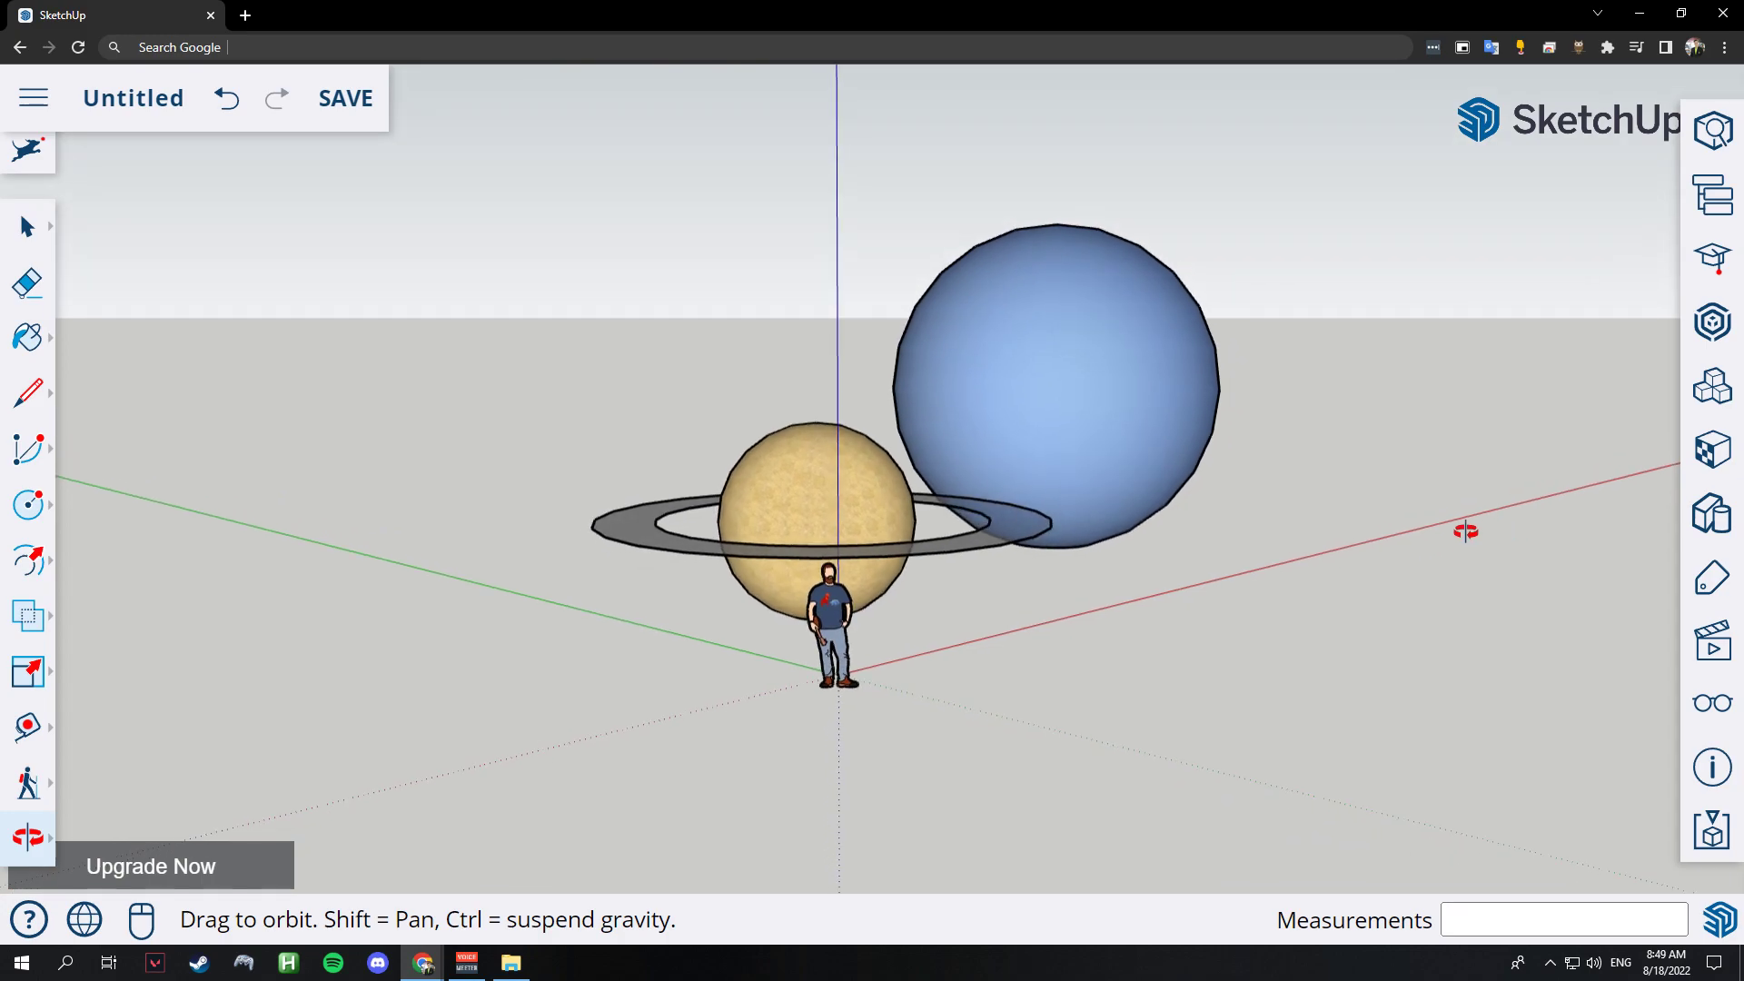